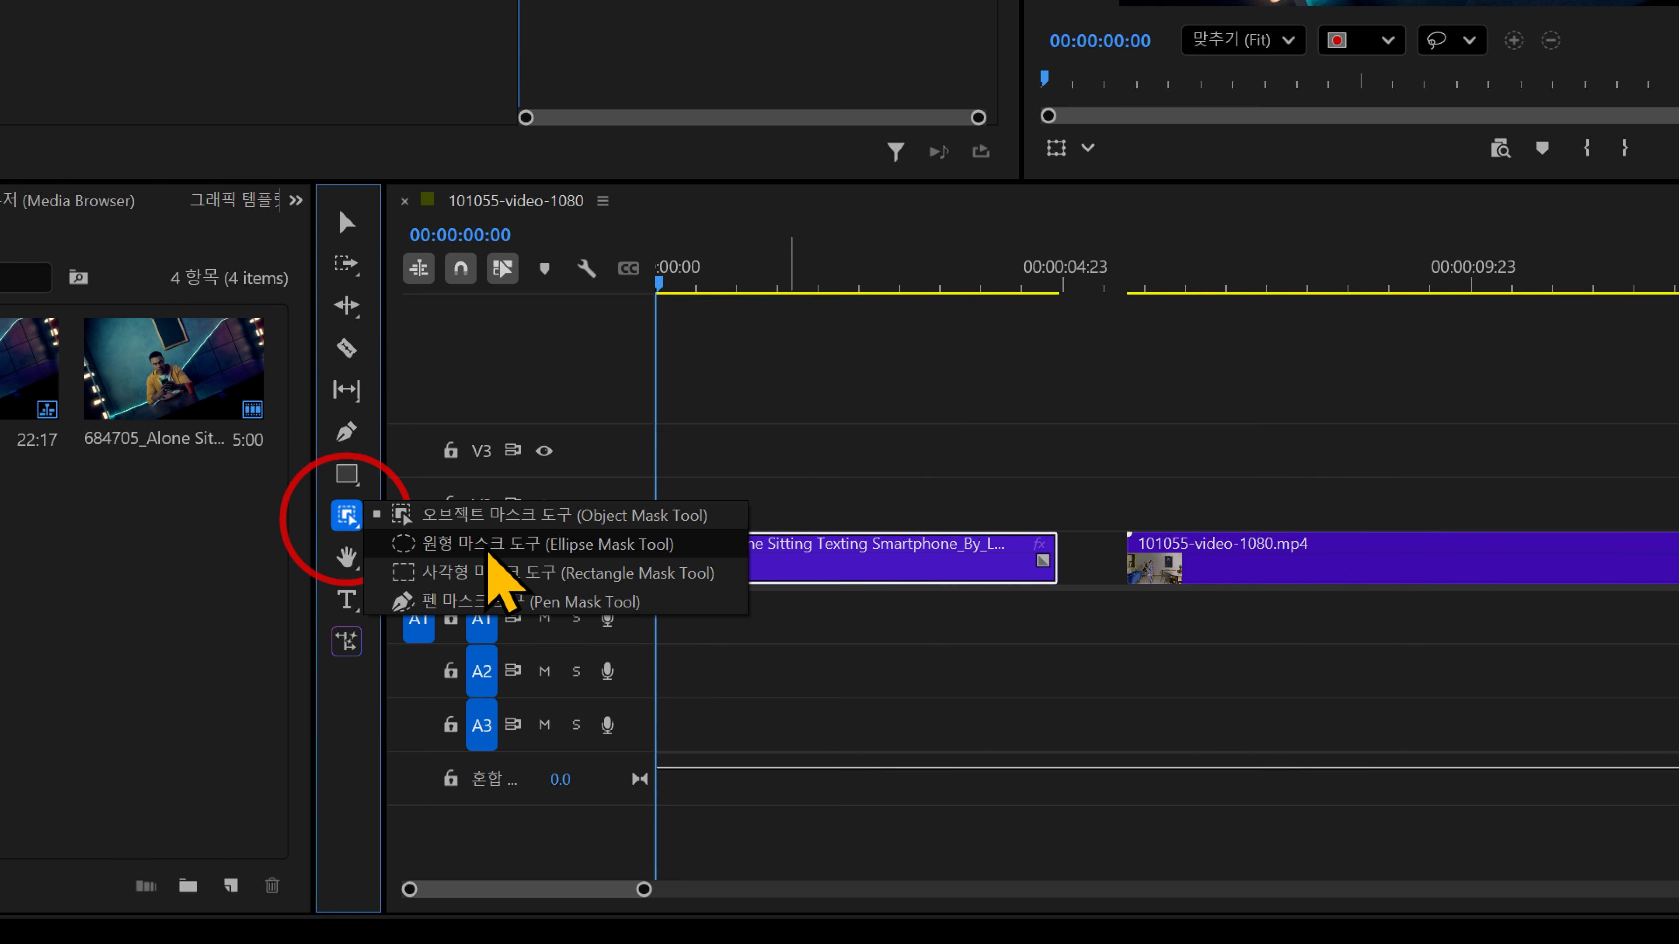
Draw an ellipse mask around the man's face in the first clip and fine-tune its position and size.
click(488, 552)
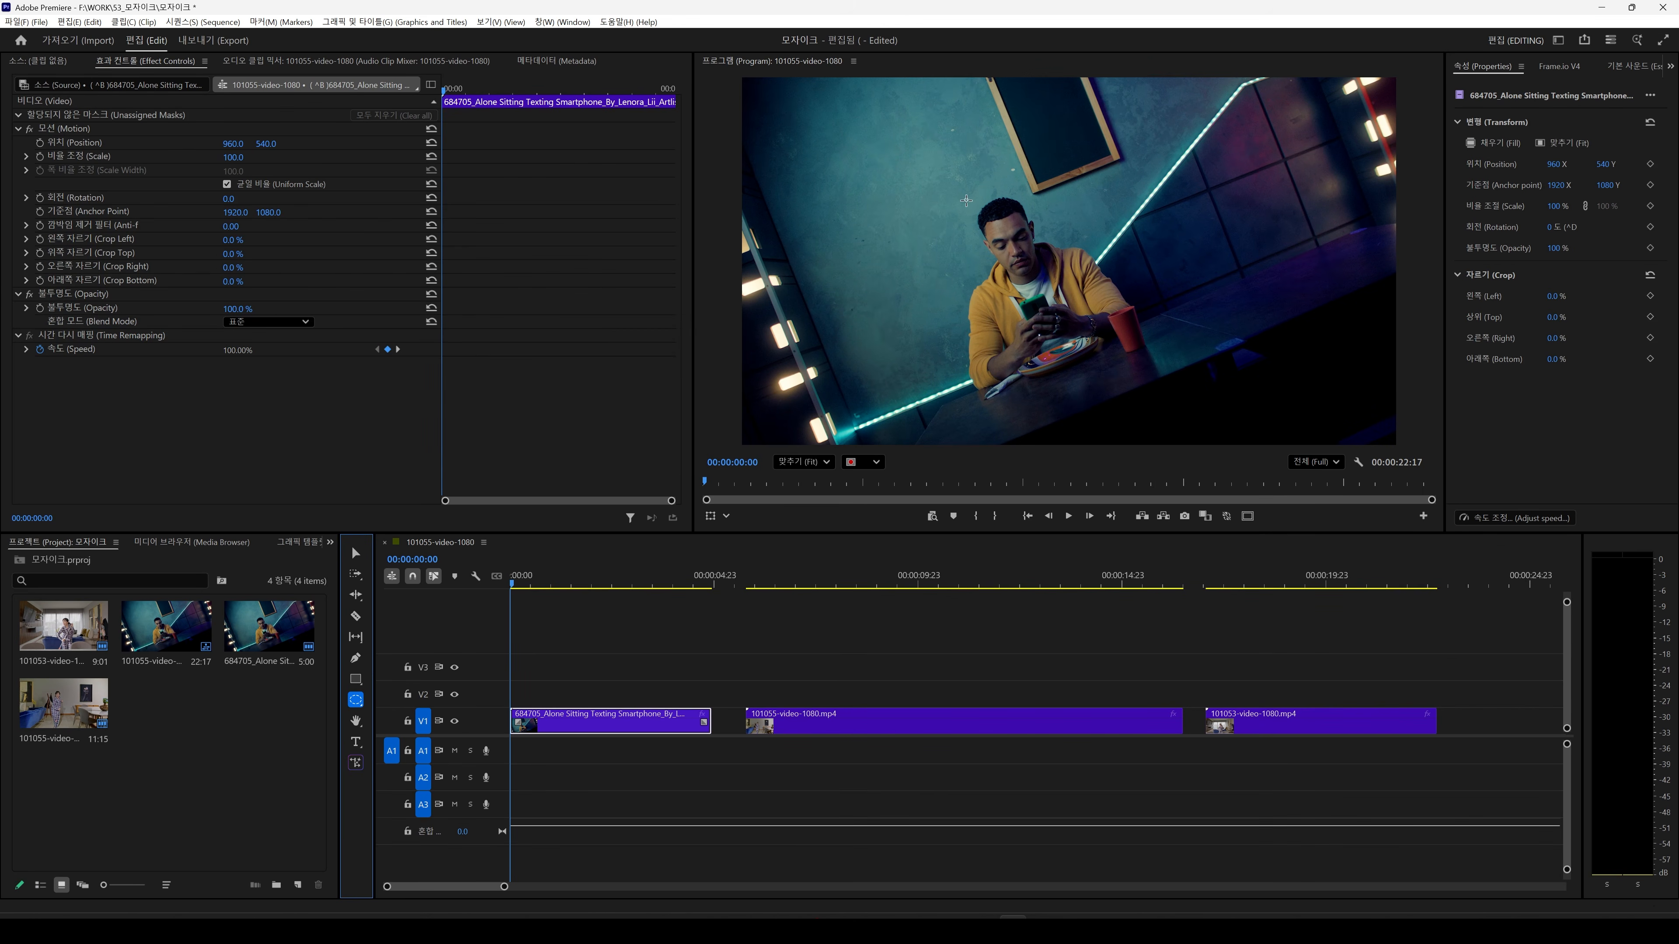
drag(966, 196, 1060, 290)
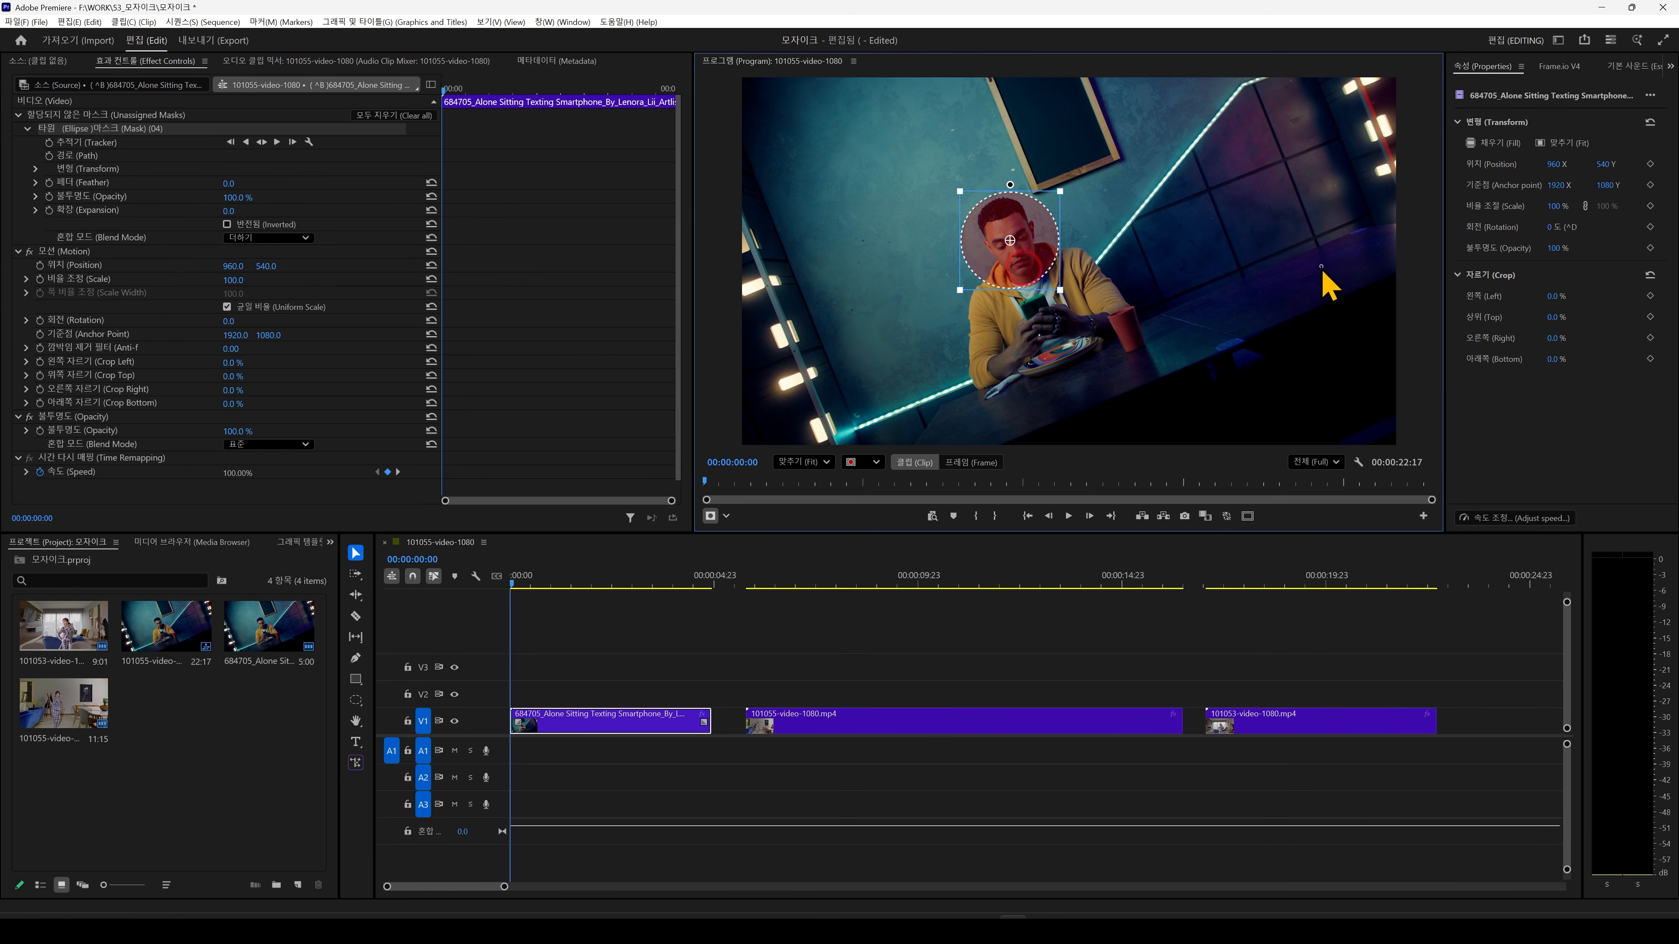
drag(1023, 264, 1022, 264)
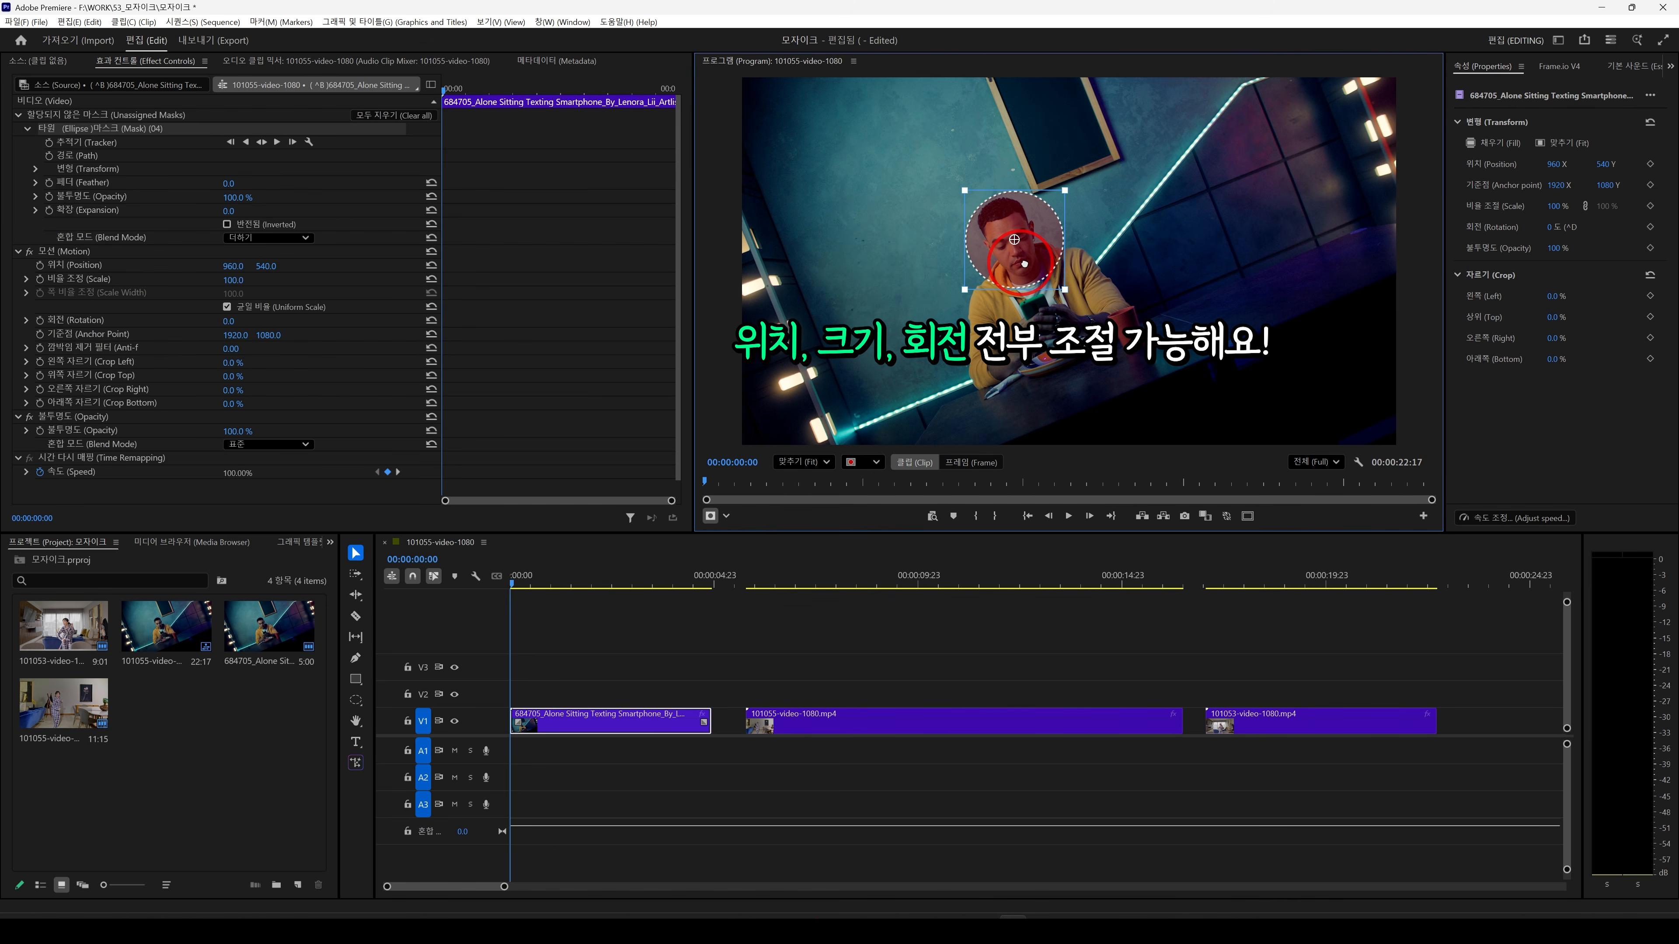
drag(1061, 190, 1062, 187)
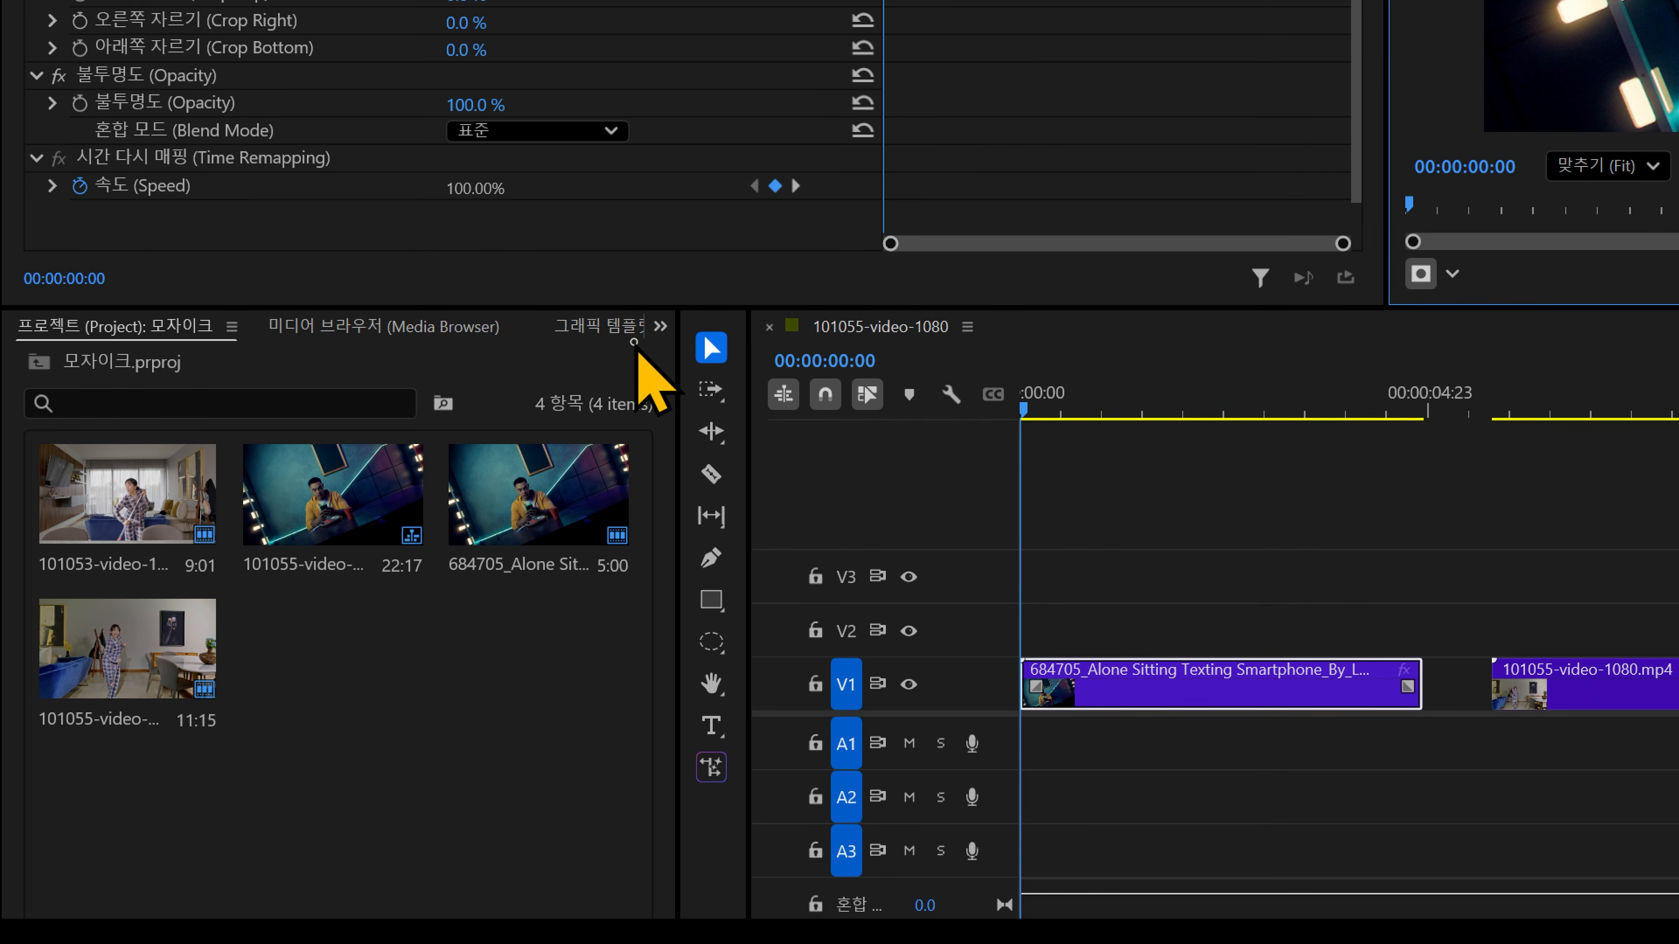
Search the effects for "gau" and apply Gaussian Blur to the first clip.
click(660, 328)
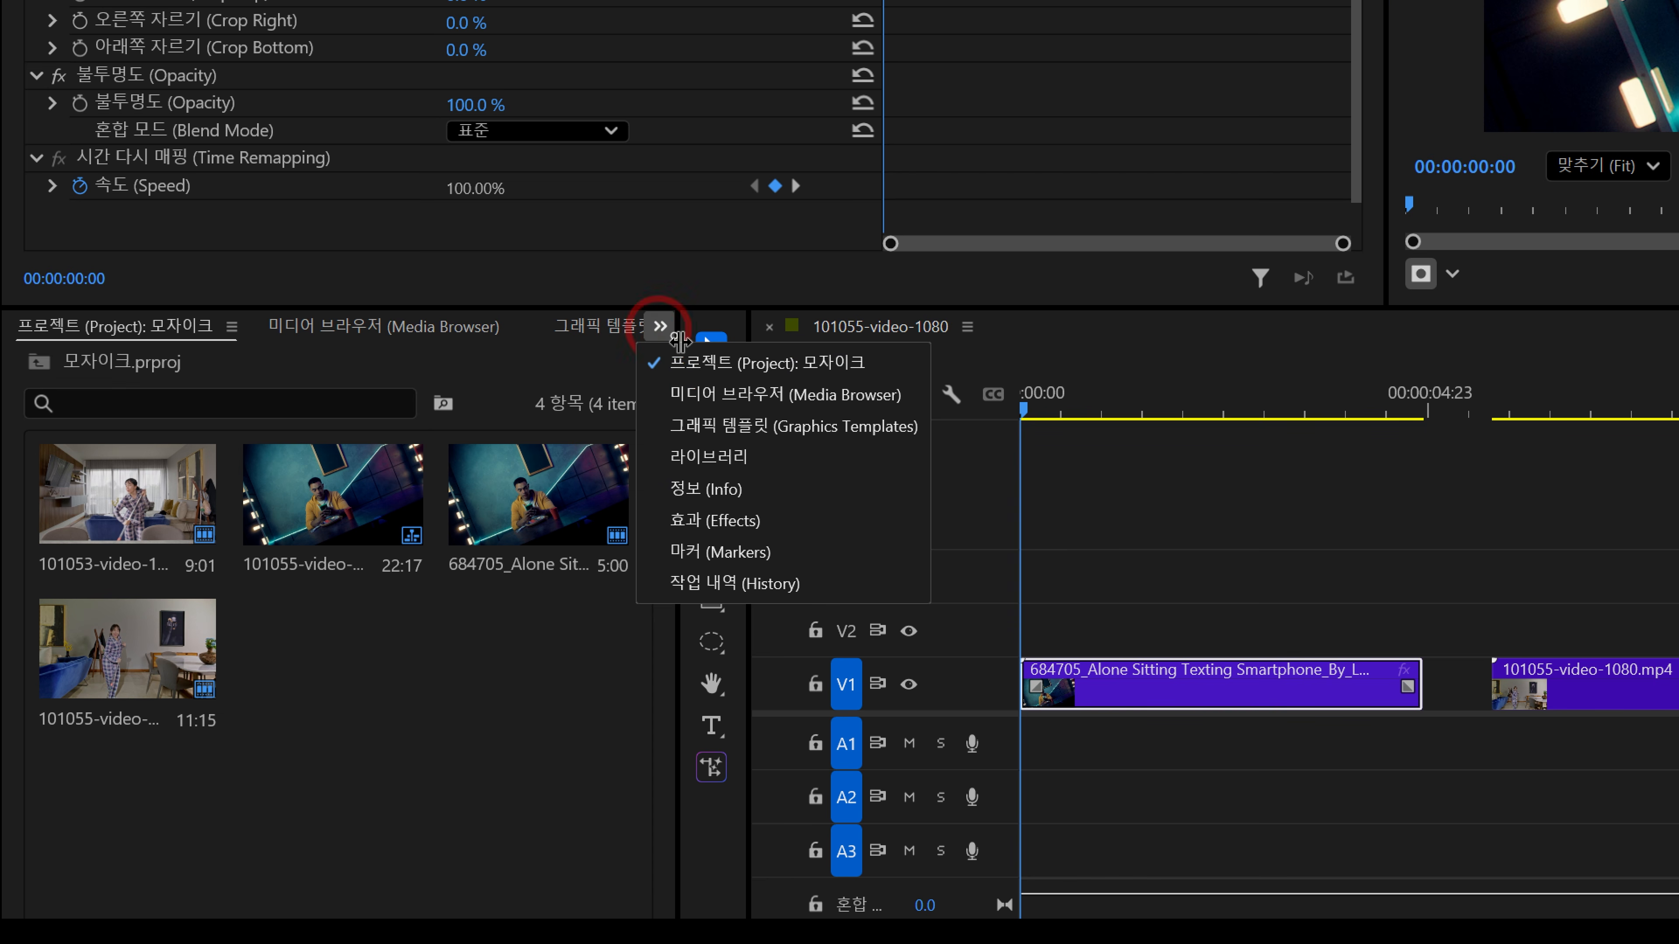
click(711, 522)
click(91, 369)
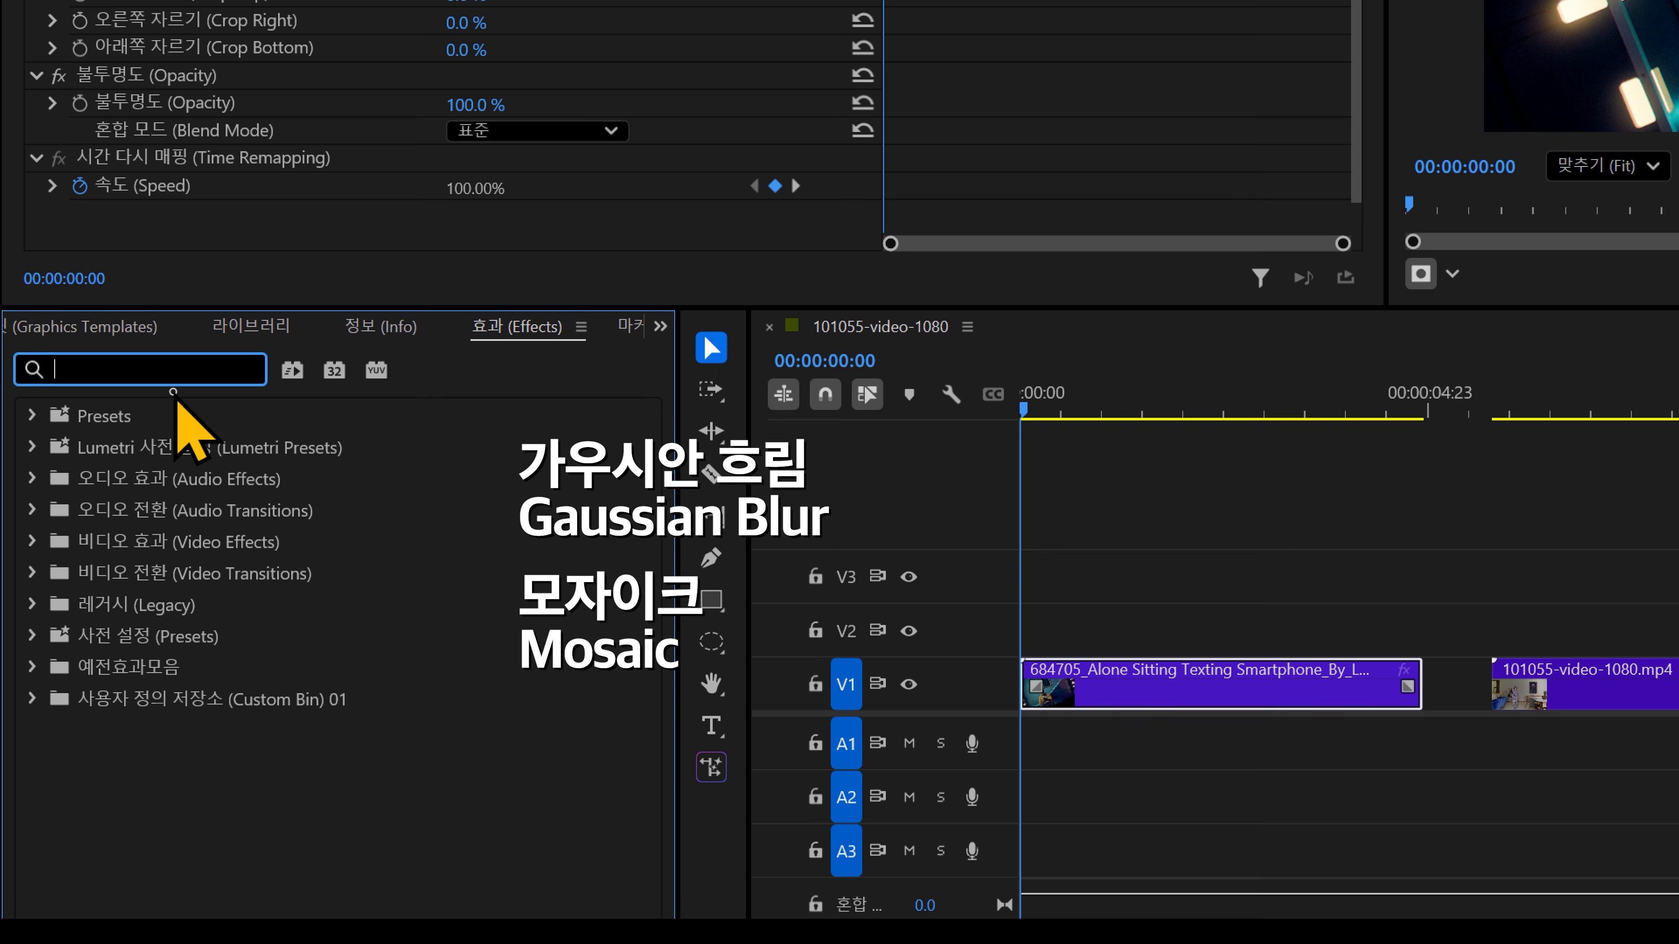
text(gau)
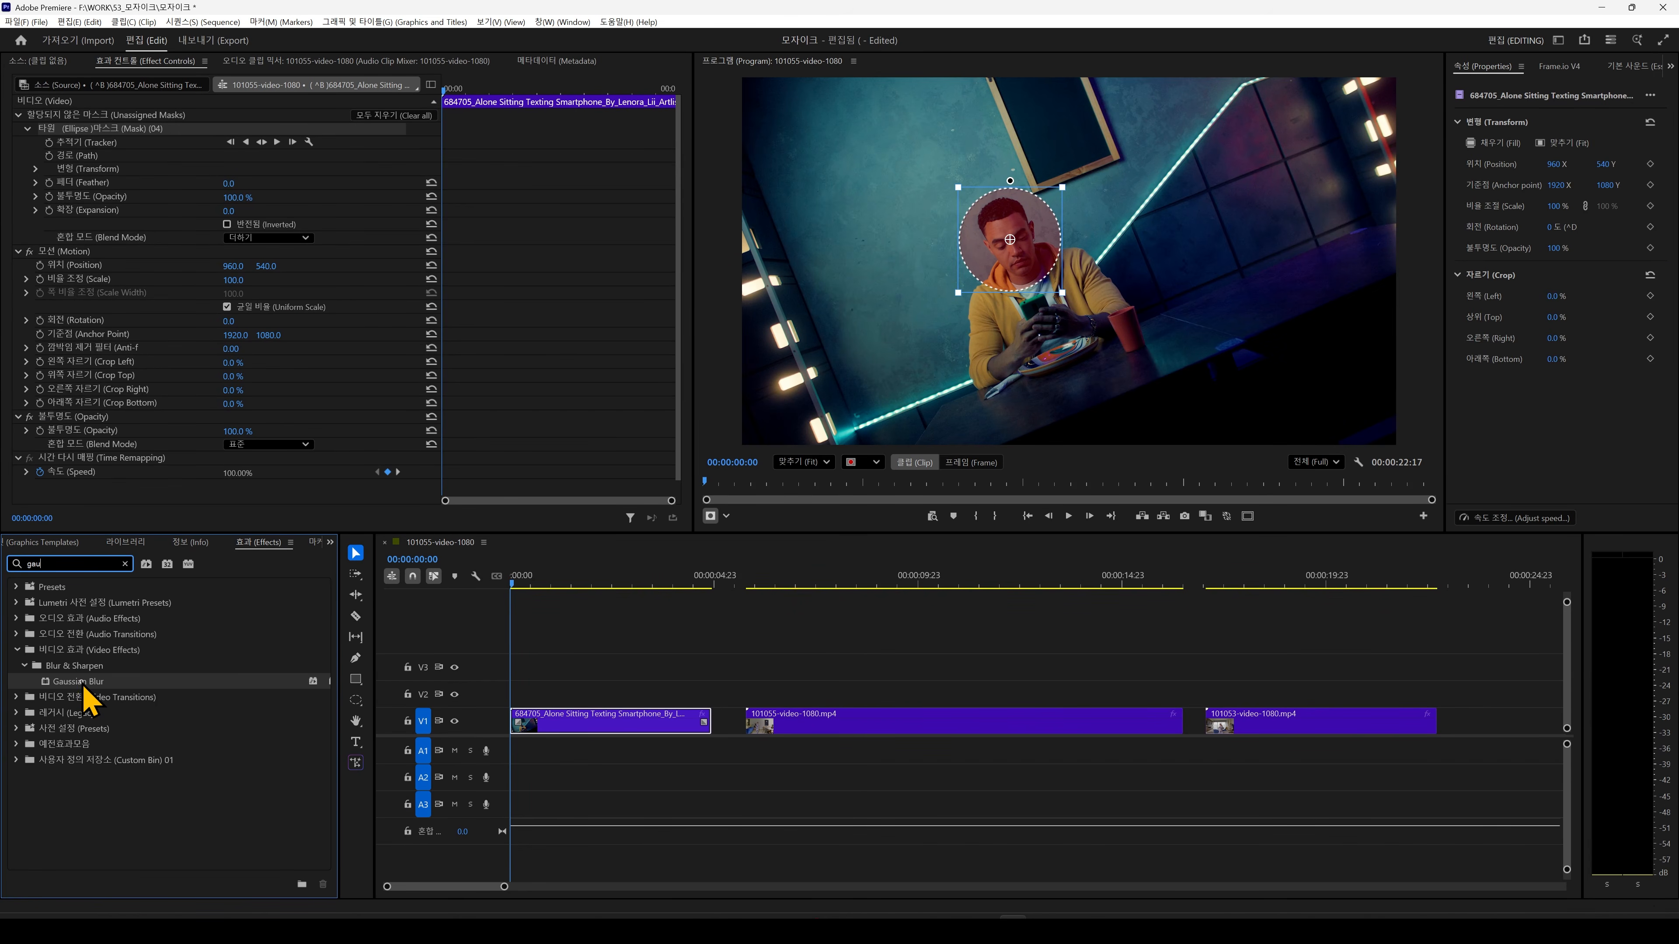
drag(84, 687, 570, 699)
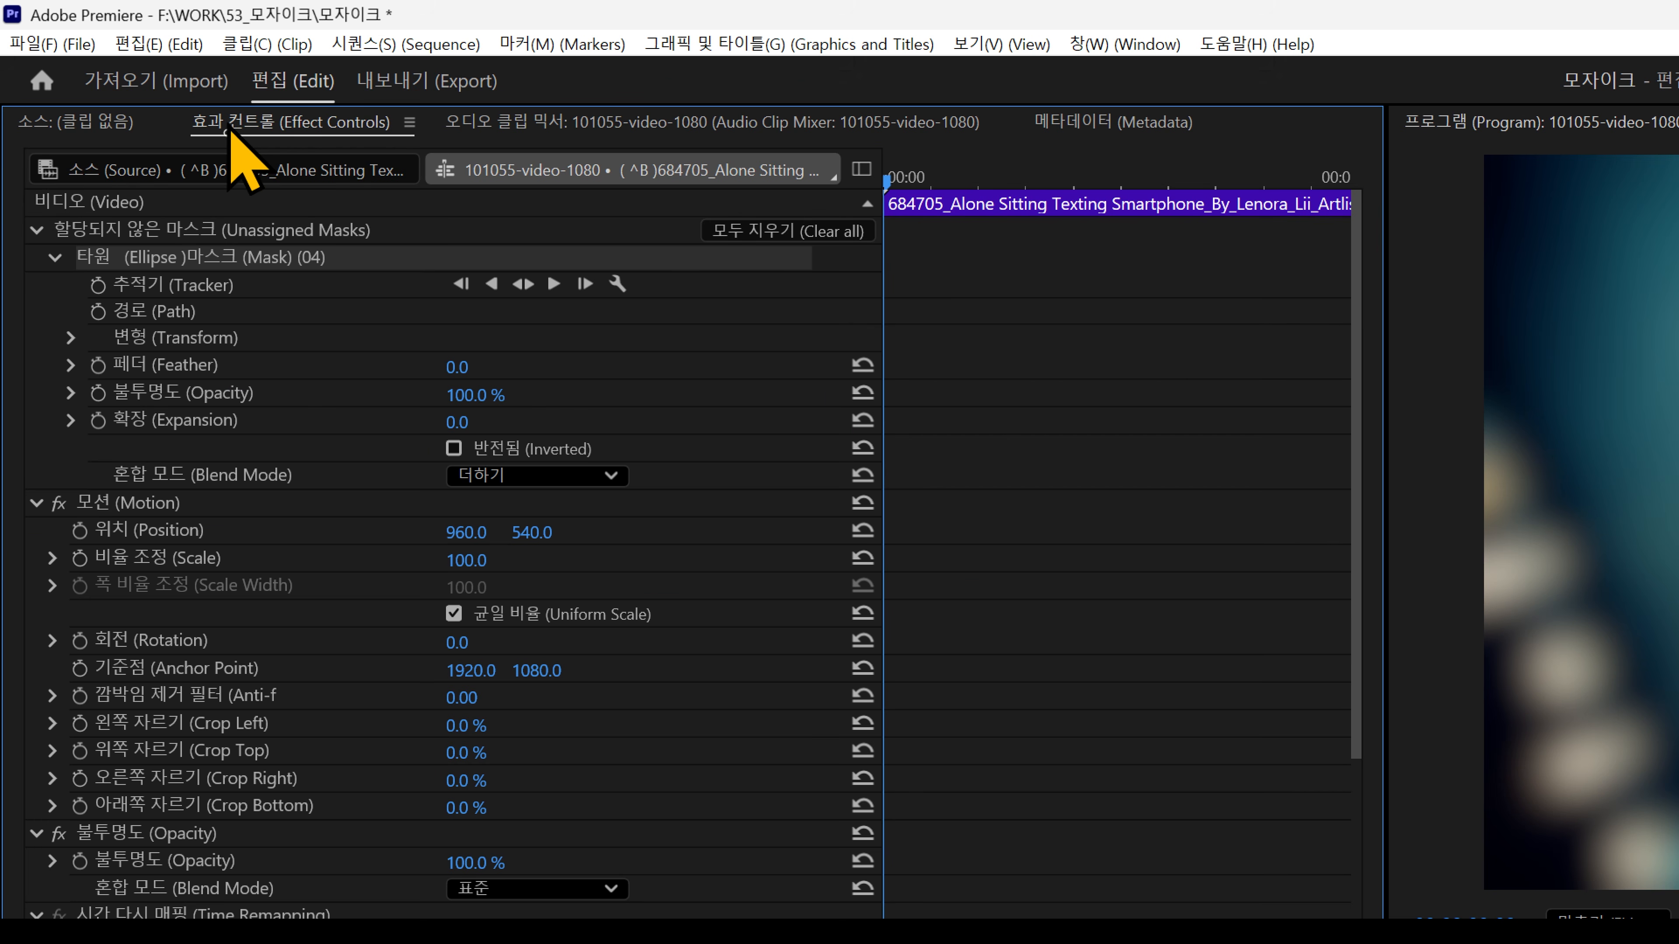
Assign the unassigned ellipse mask to the clip's Gaussian Blur effect.
click(194, 256)
drag(195, 256, 136, 576)
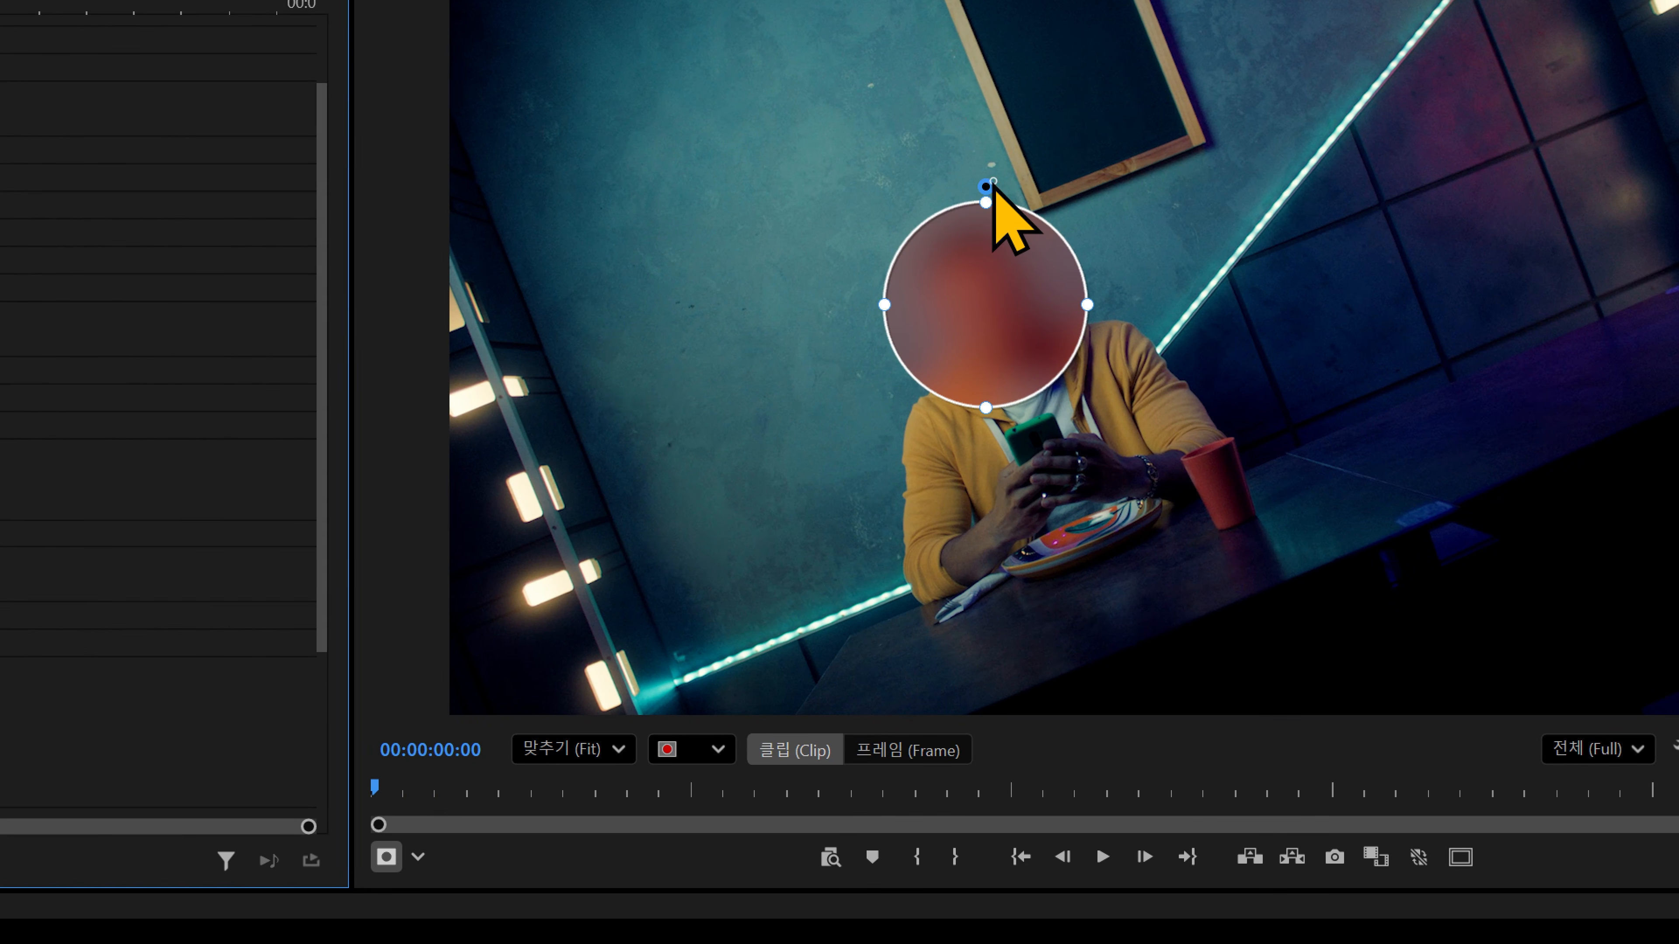
Set the ellipse mask's Feather to 31 and the Gaussian Blur Amount to 10.
drag(987, 187, 986, 159)
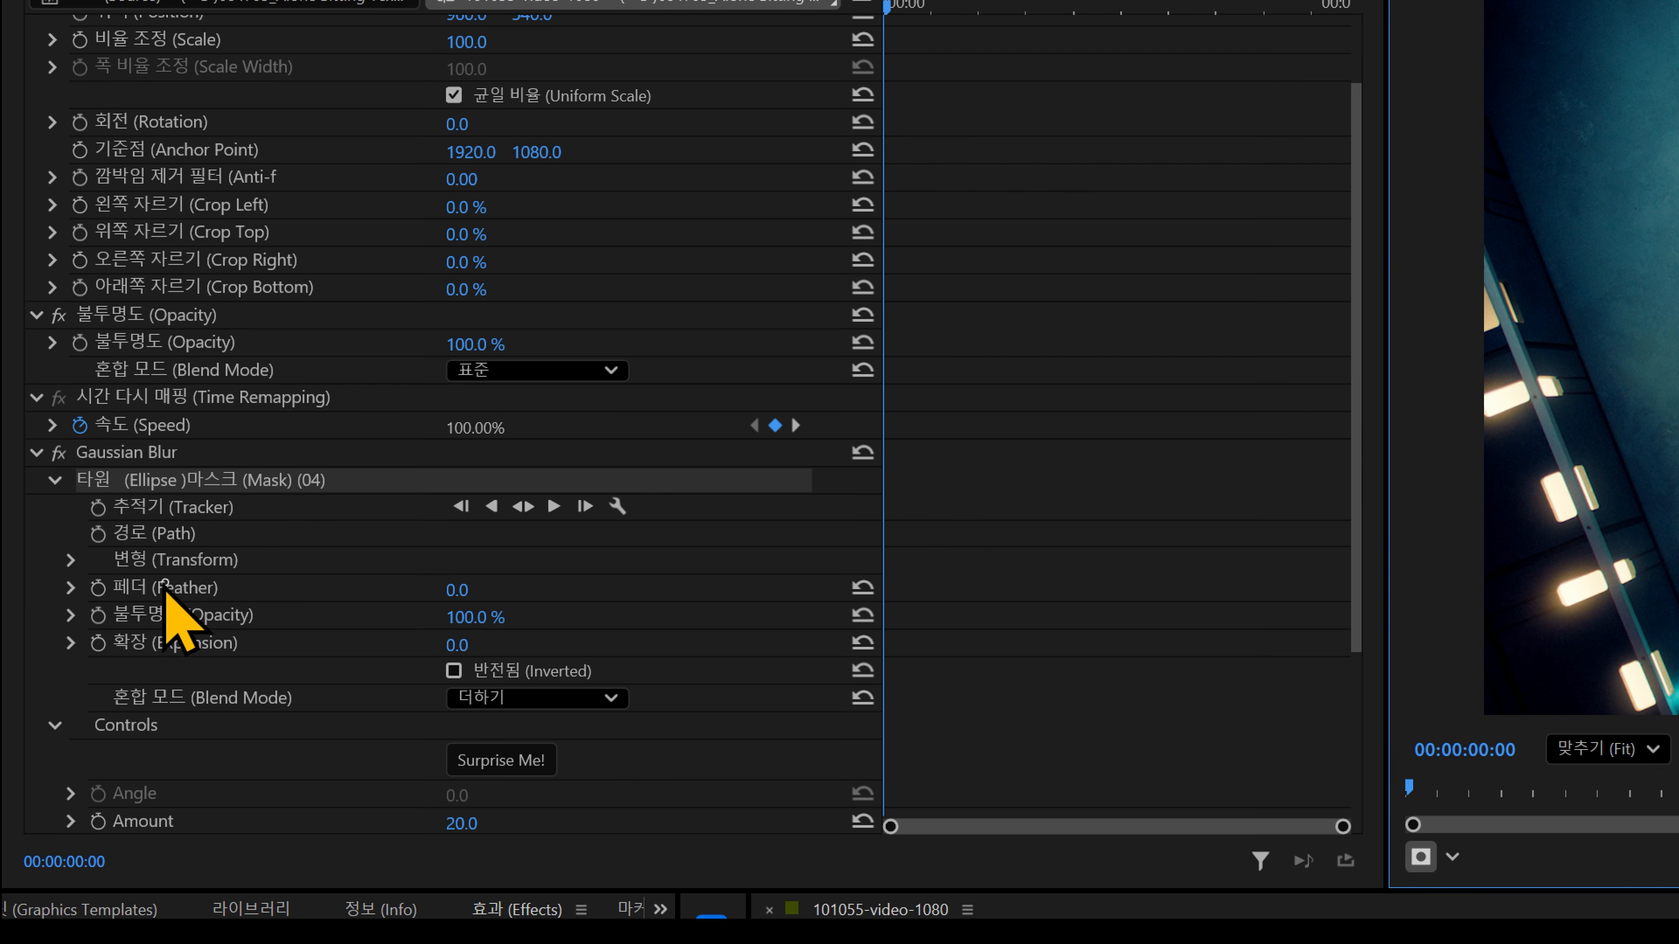
click(165, 591)
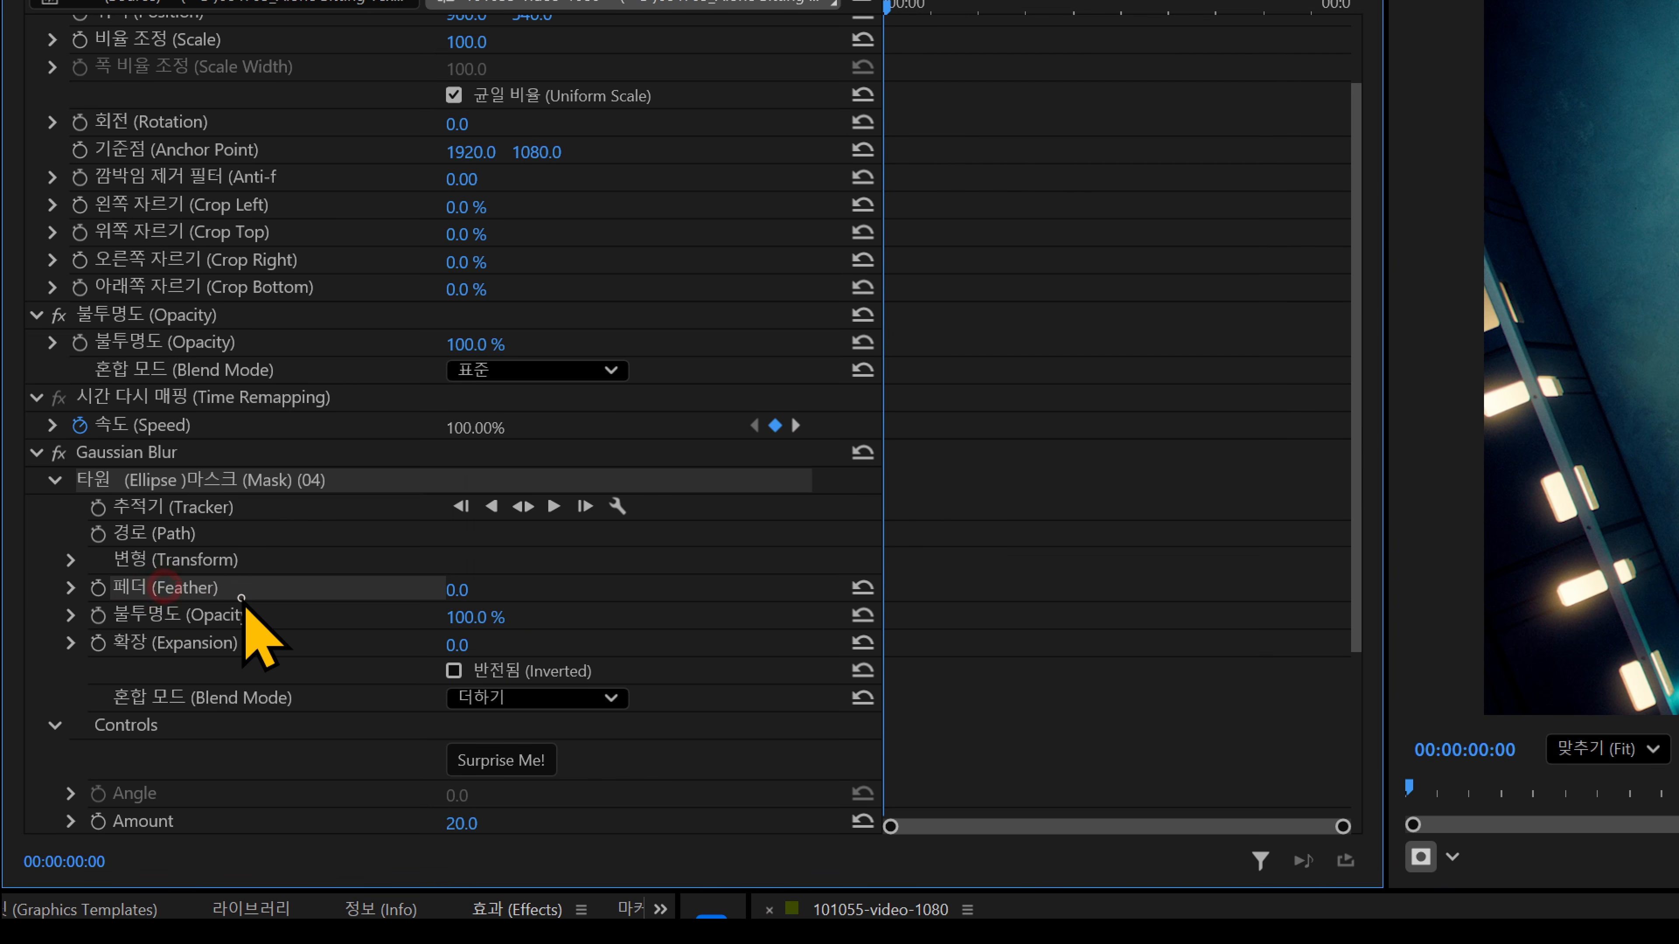
drag(454, 590, 536, 591)
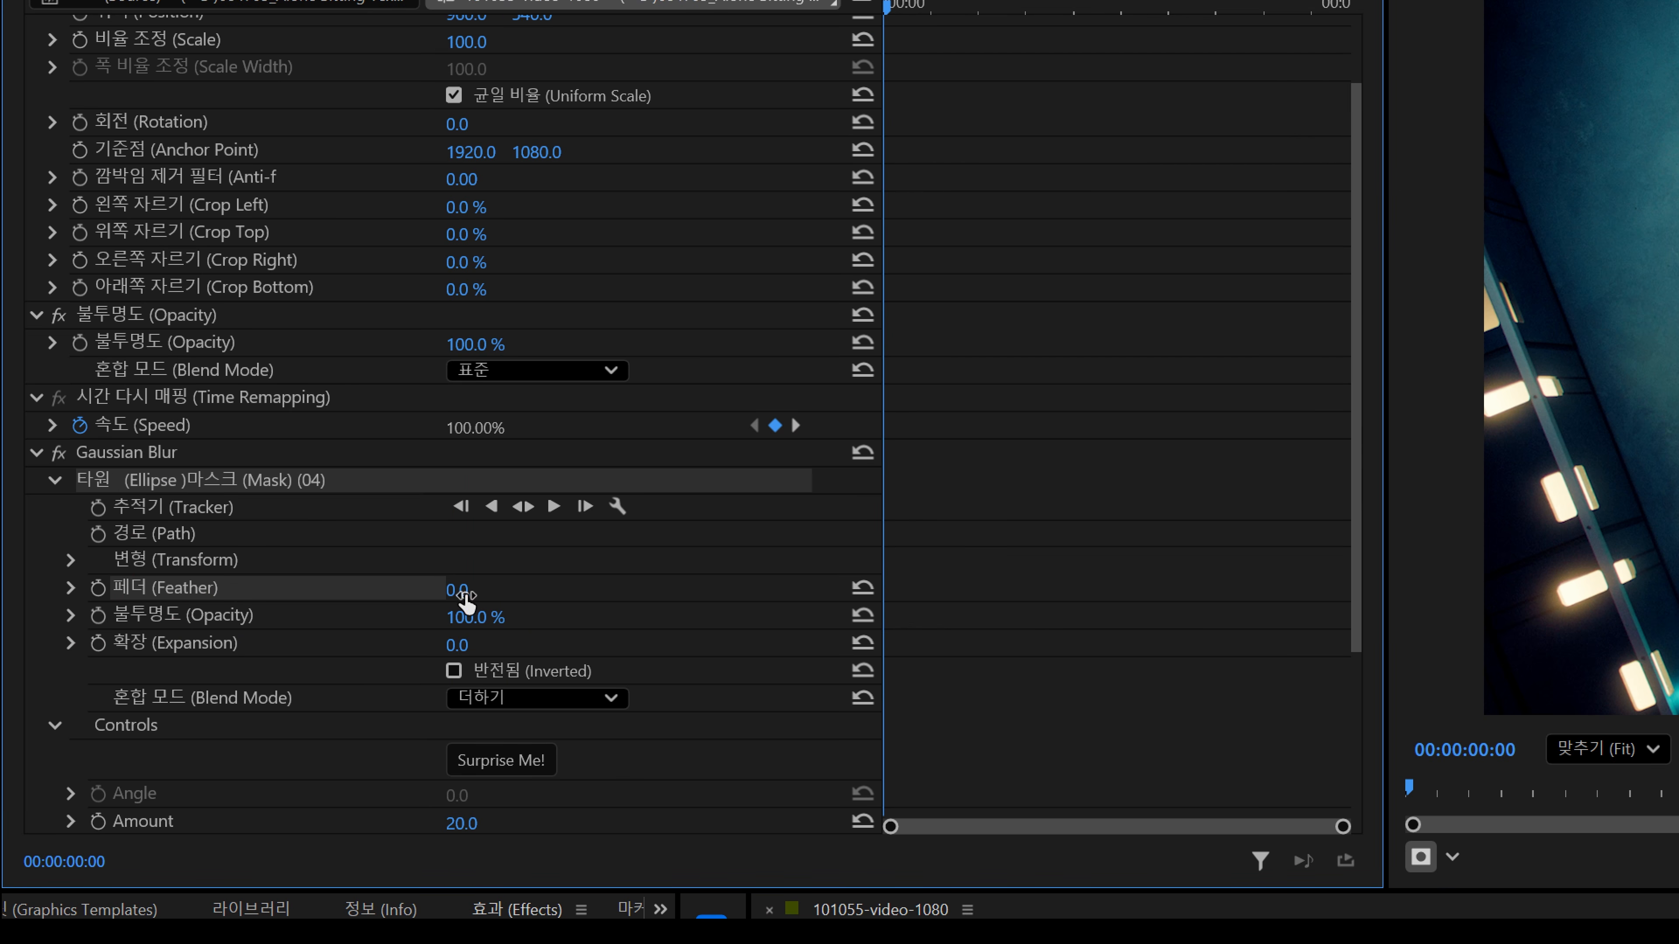
drag(268, 382, 246, 381)
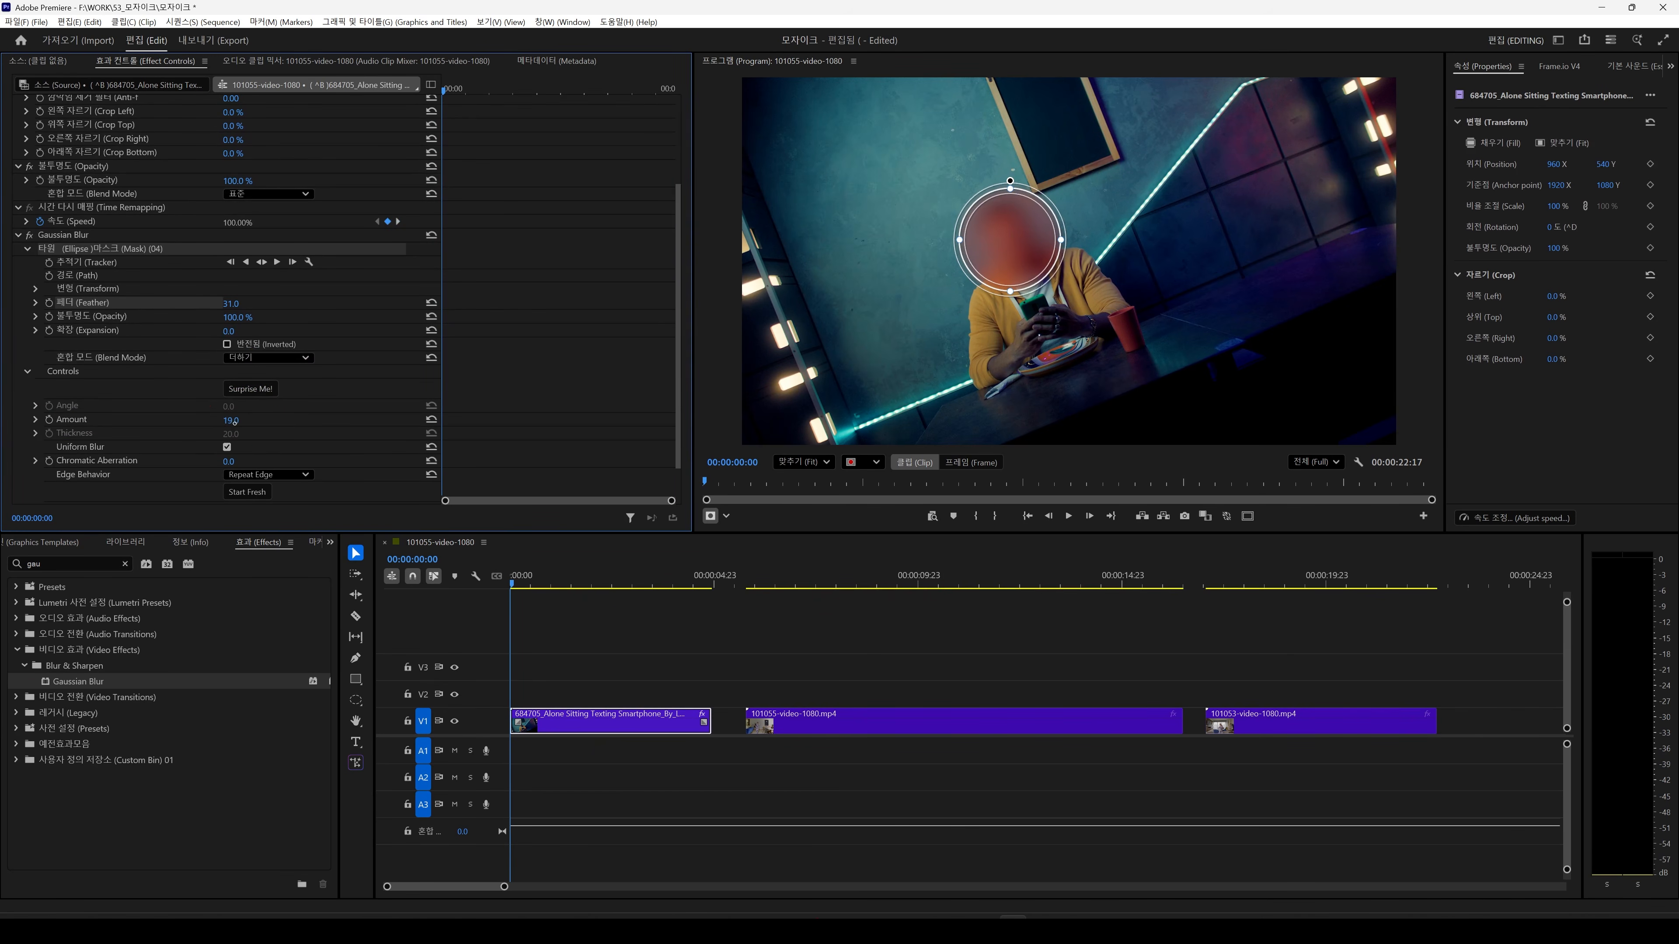
drag(235, 422, 227, 422)
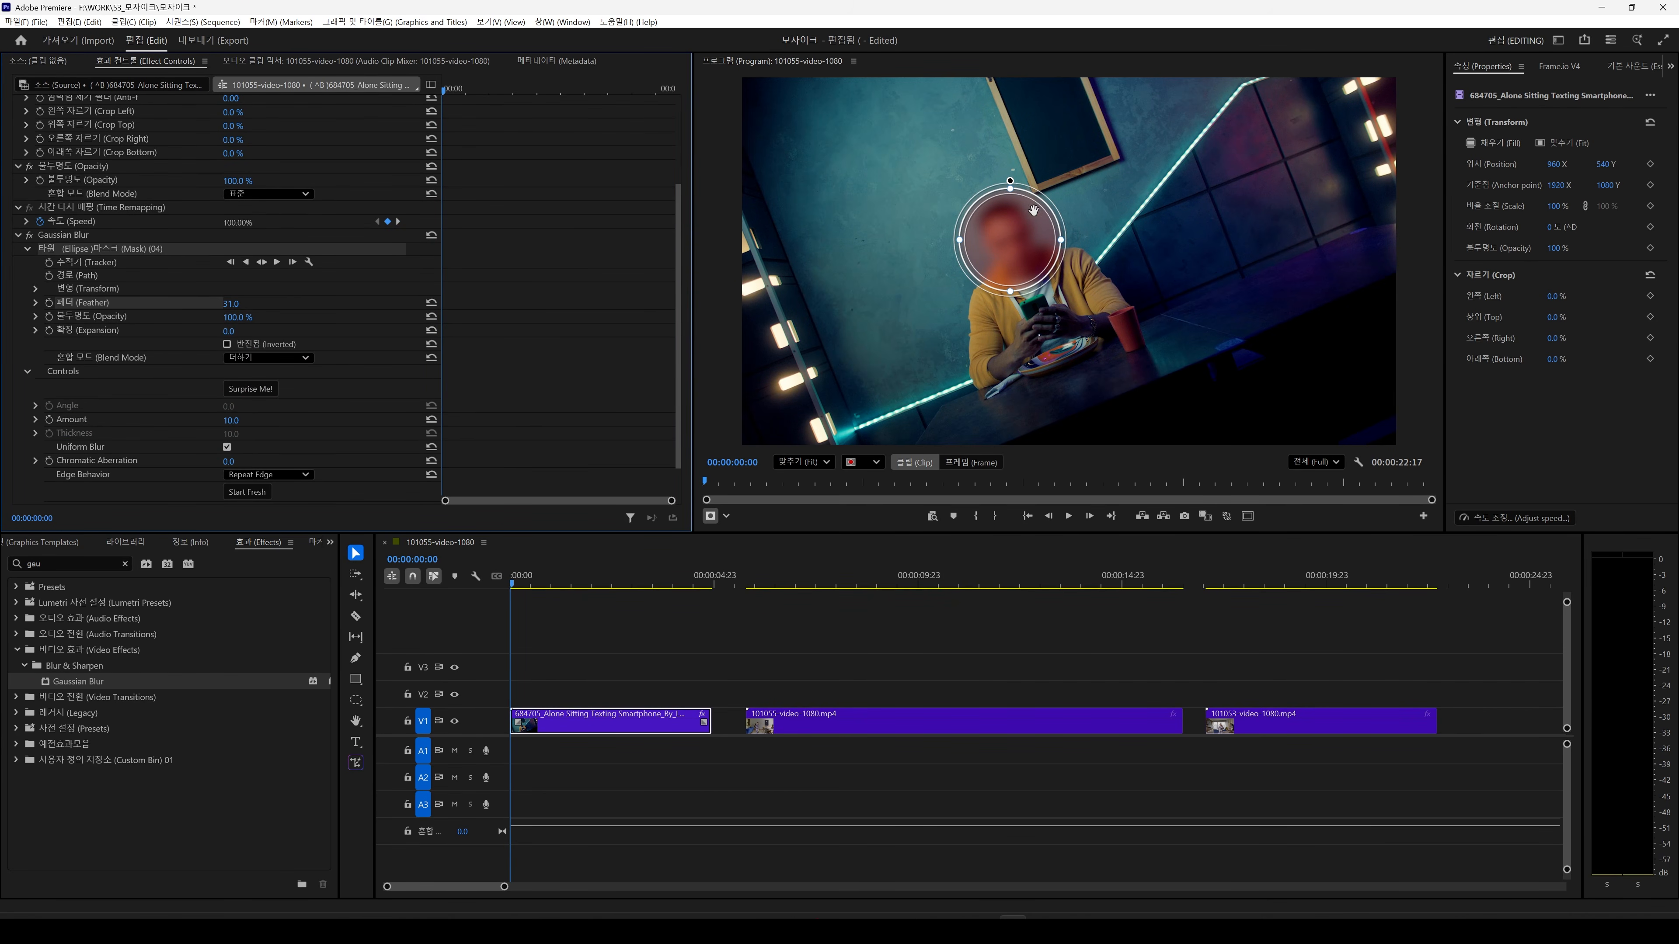
Reselect the Gaussian Blur's ellipse mask and shift it slightly over the man's head.
click(547, 686)
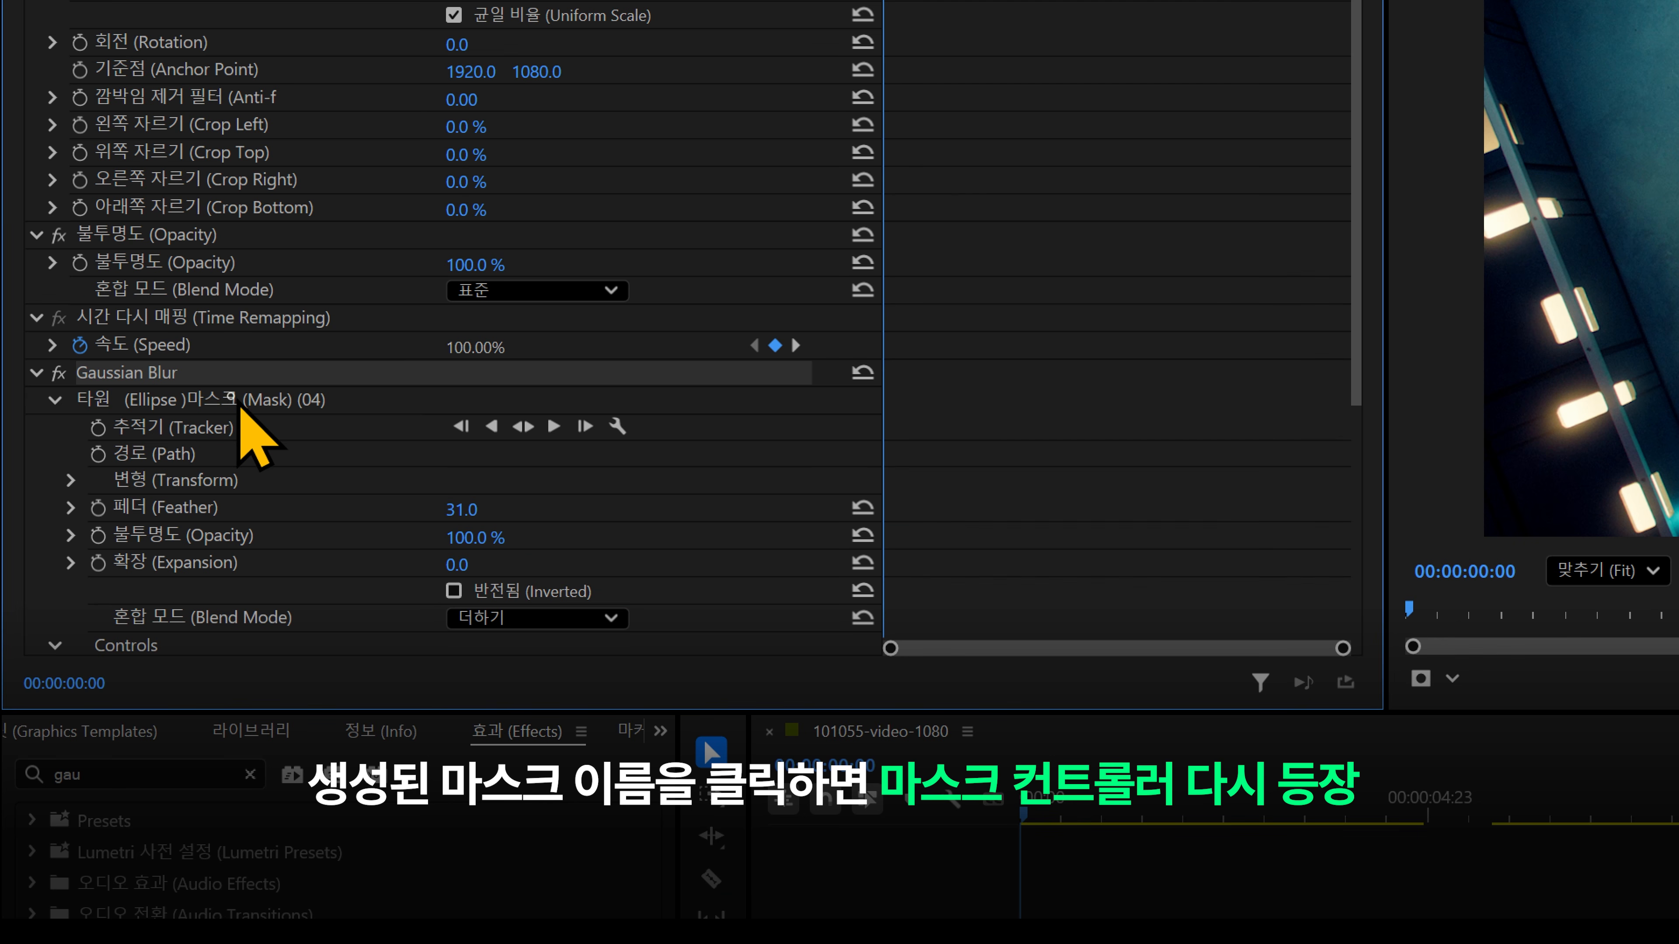
click(39, 376)
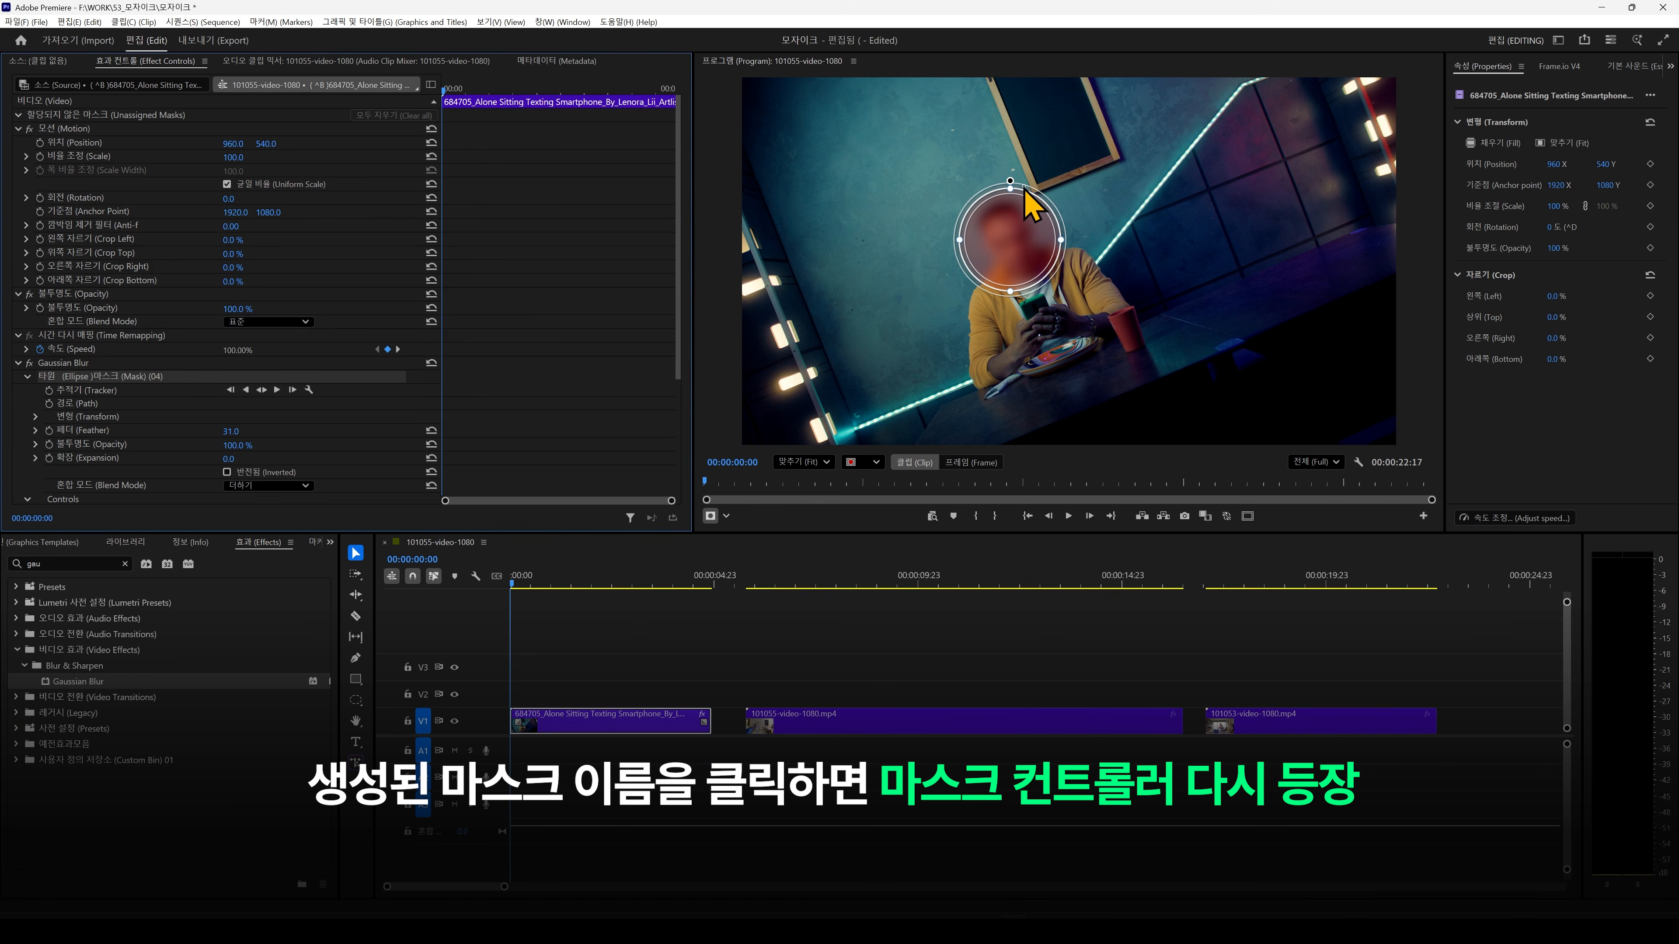
drag(1020, 229, 1000, 189)
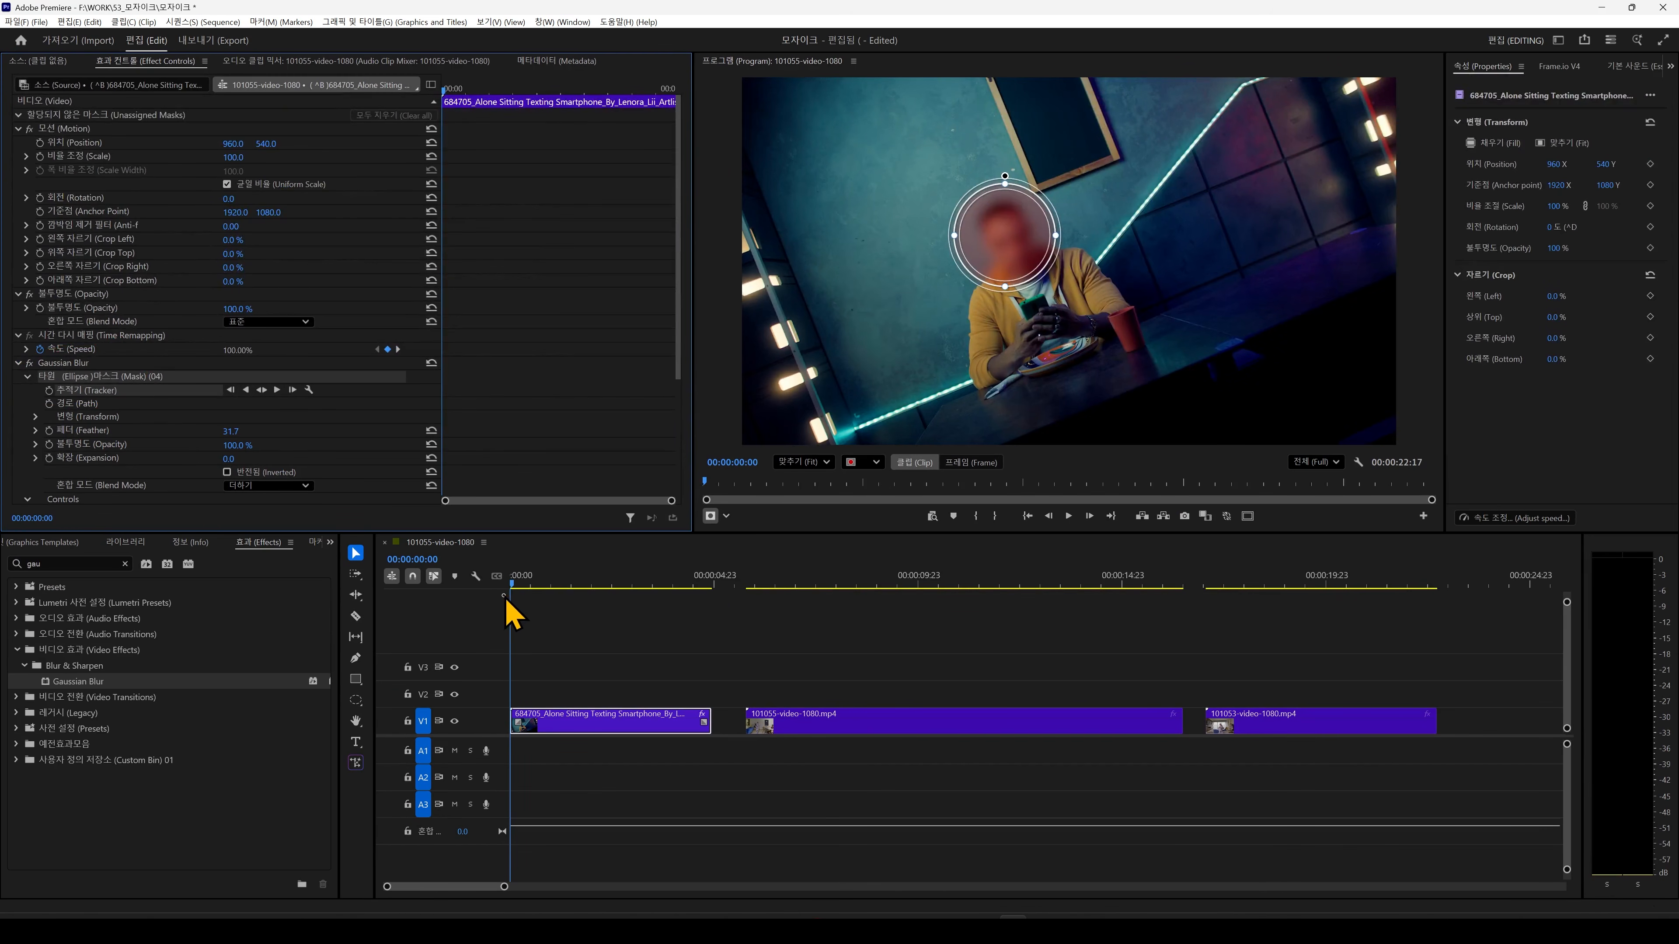
Reshape the ellipse mask at the start of the clip into a narrower oval that fits the man's head.
drag(1038, 797, 1120, 798)
drag(561, 586, 511, 586)
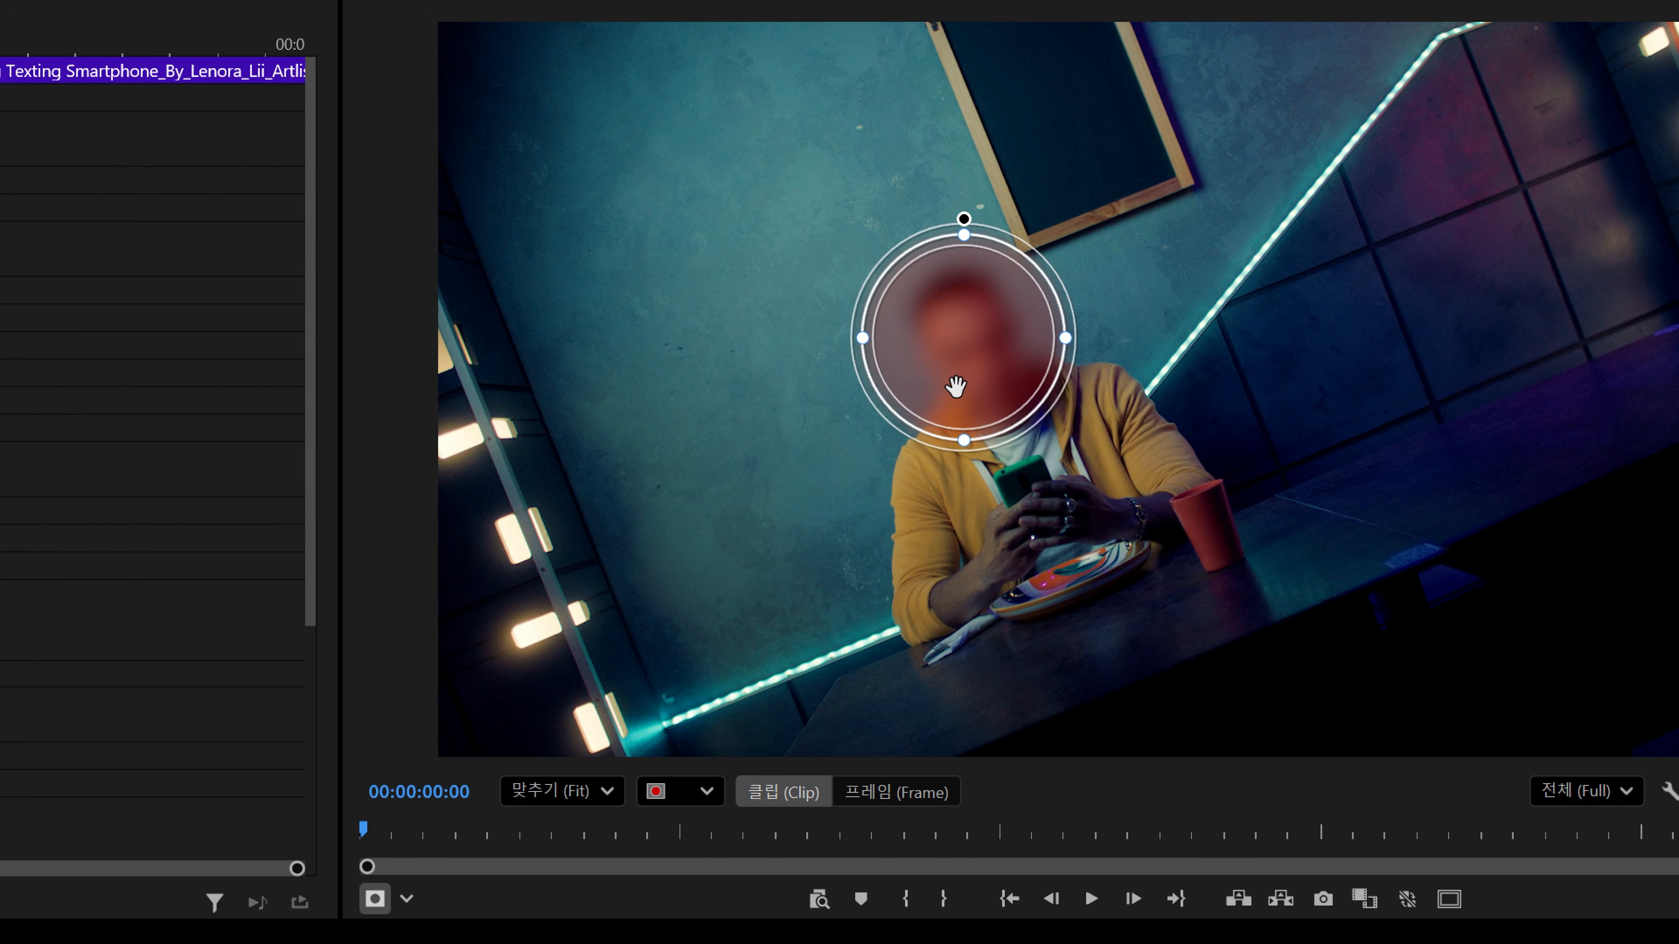
mouse_move(1001, 260)
mouse_down()
mouse_move(984, 252)
mouse_move(1006, 256)
mouse_up()
drag(968, 379, 959, 397)
mouse_move(966, 244)
mouse_down()
mouse_move(967, 277)
mouse_move(968, 210)
mouse_move(965, 236)
mouse_up()
drag(967, 445, 969, 439)
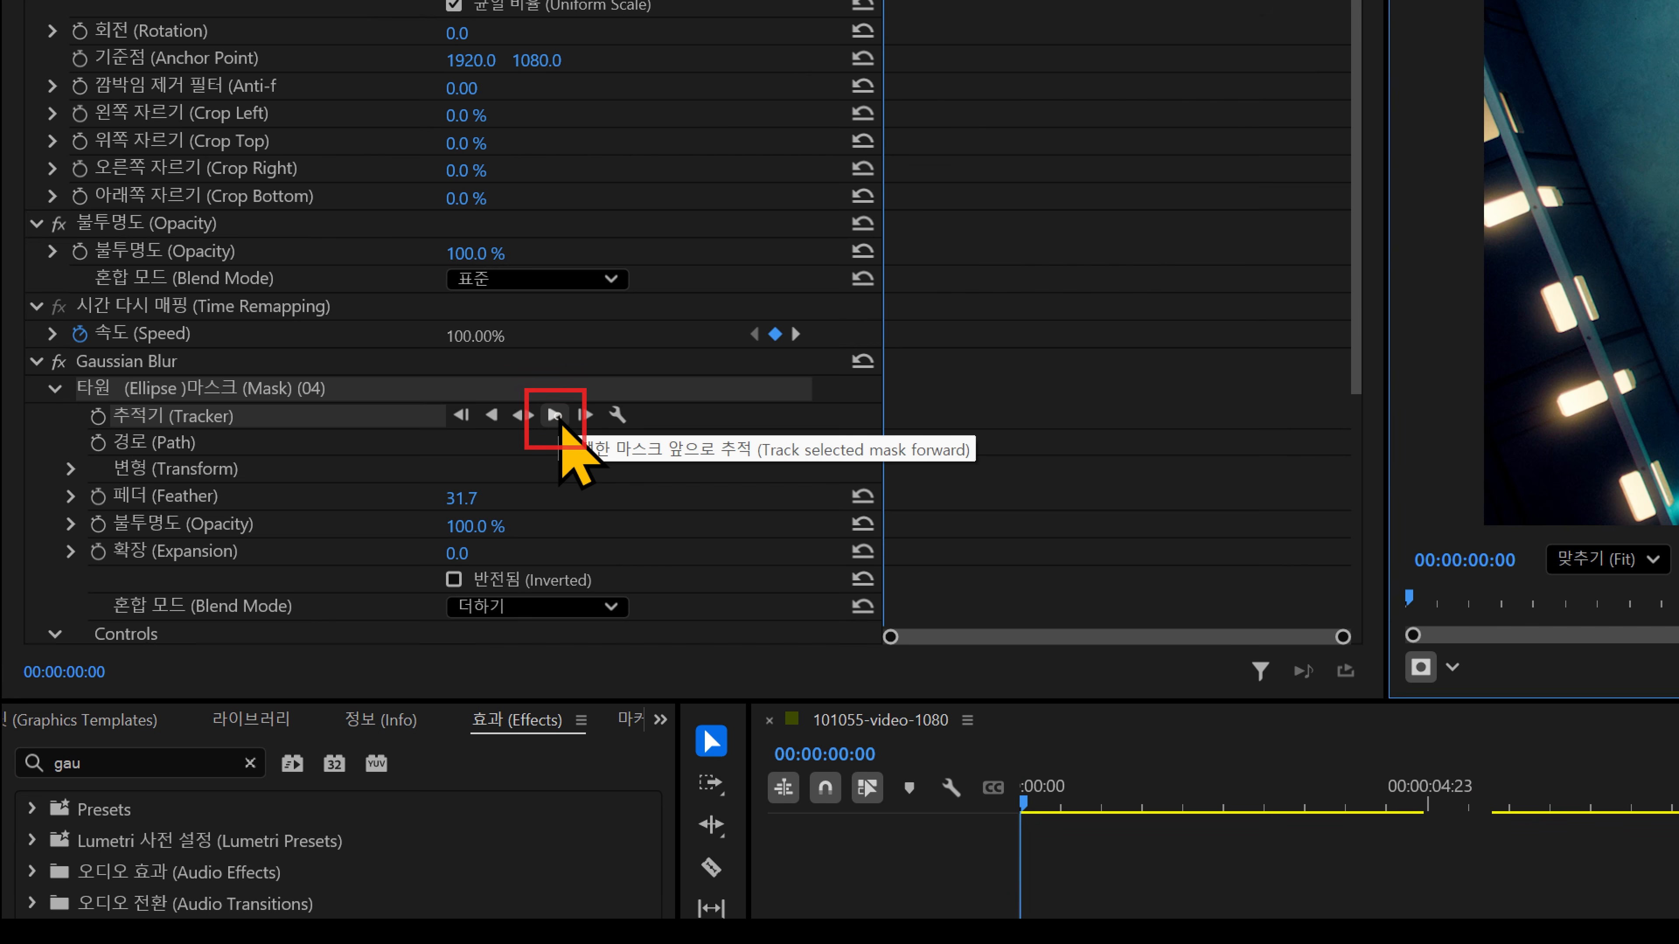
Track the ellipse mask forward through the first clip and play back the blurred face.
click(555, 417)
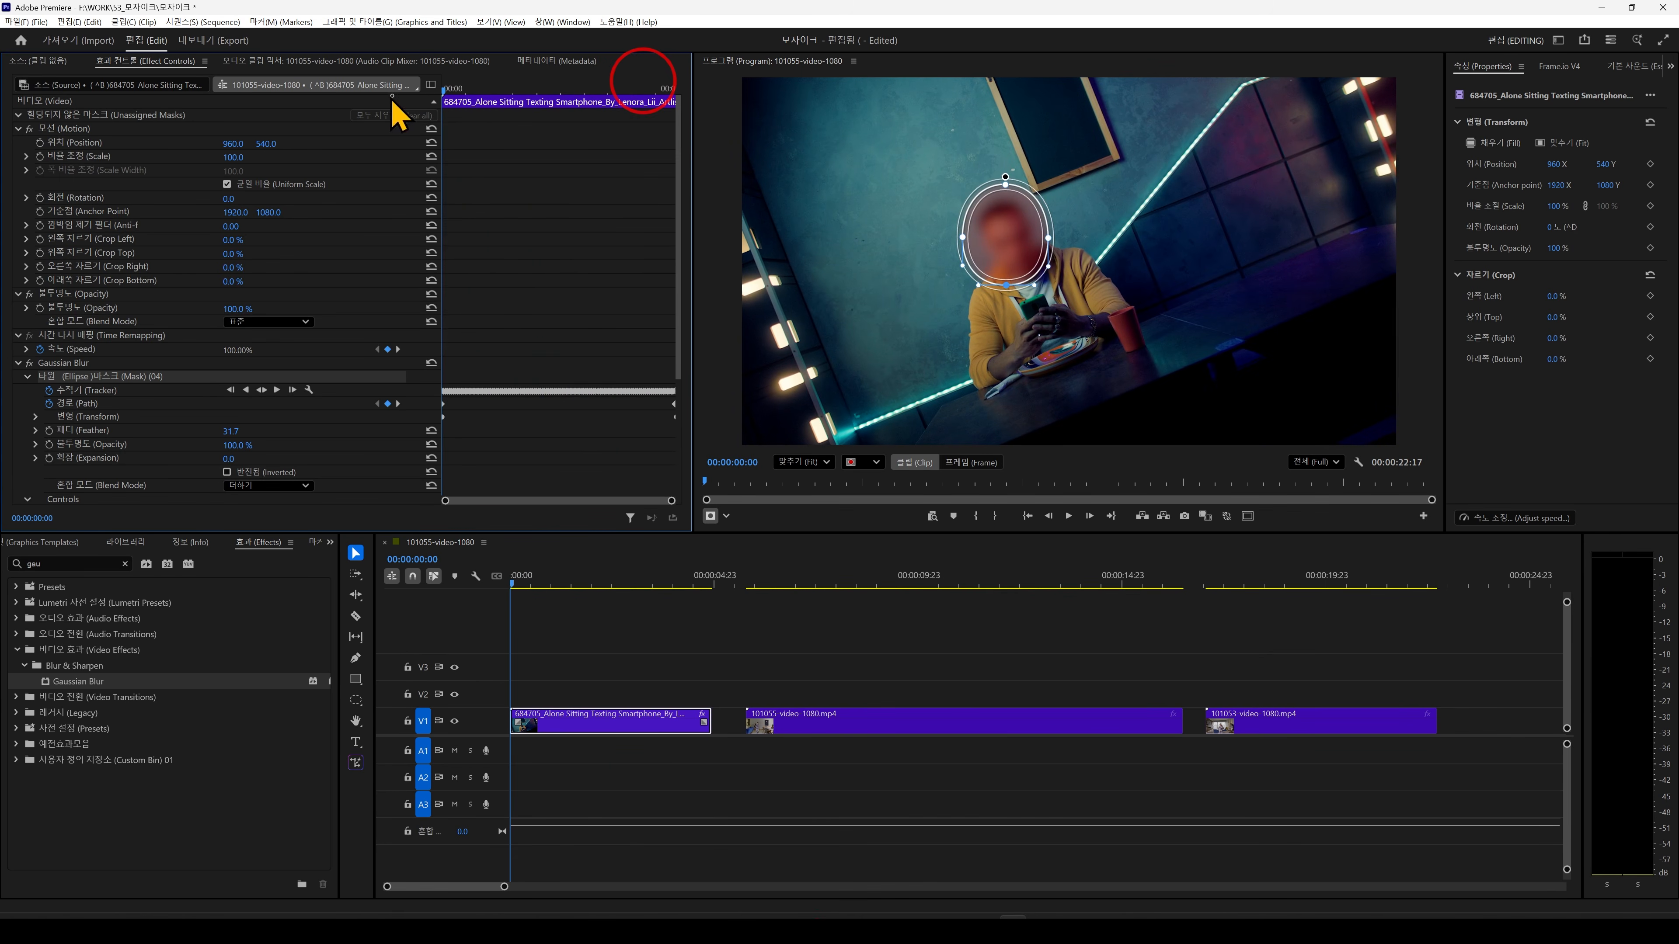
key(space)
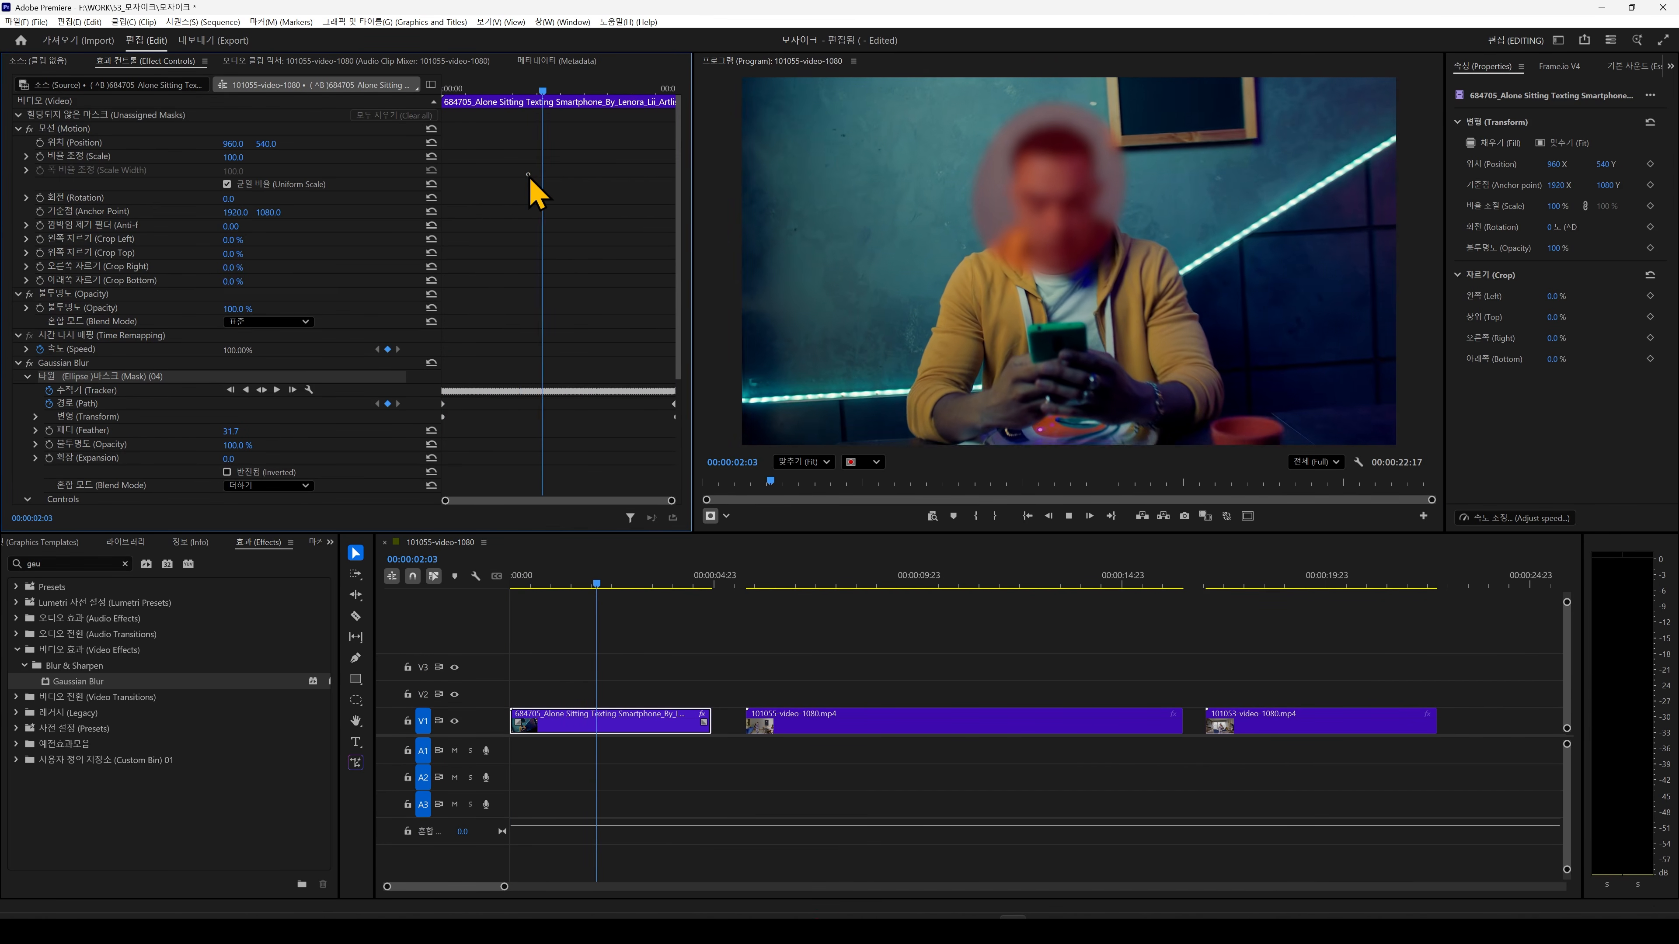
key(space)
click(583, 682)
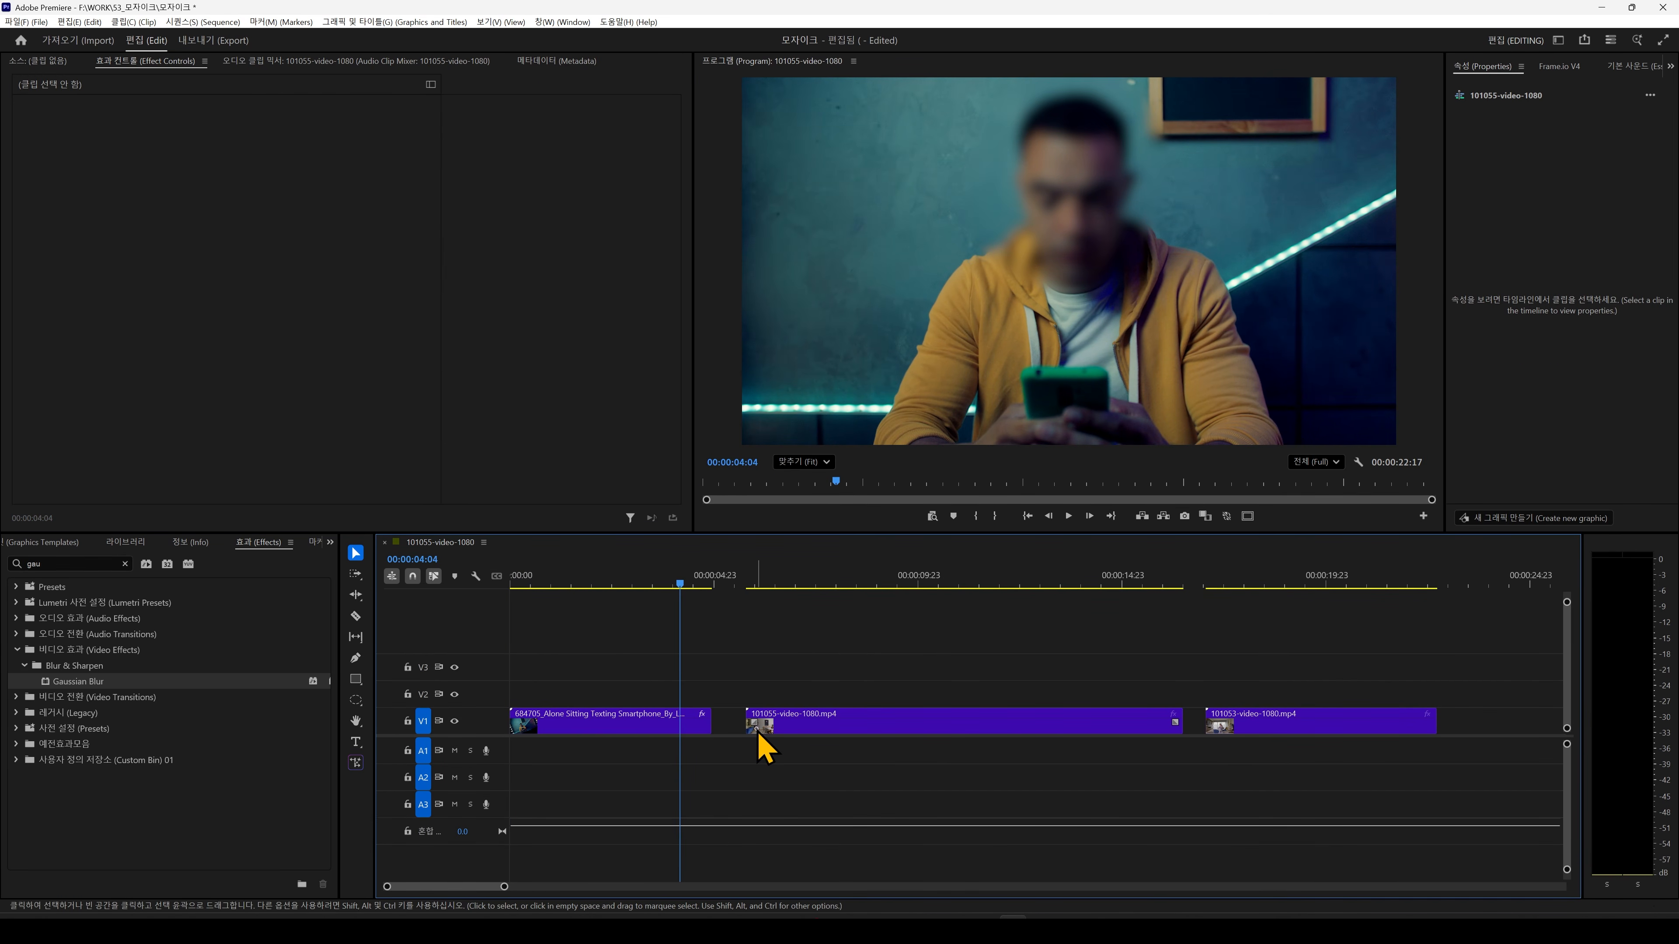
key(Home)
key(space)
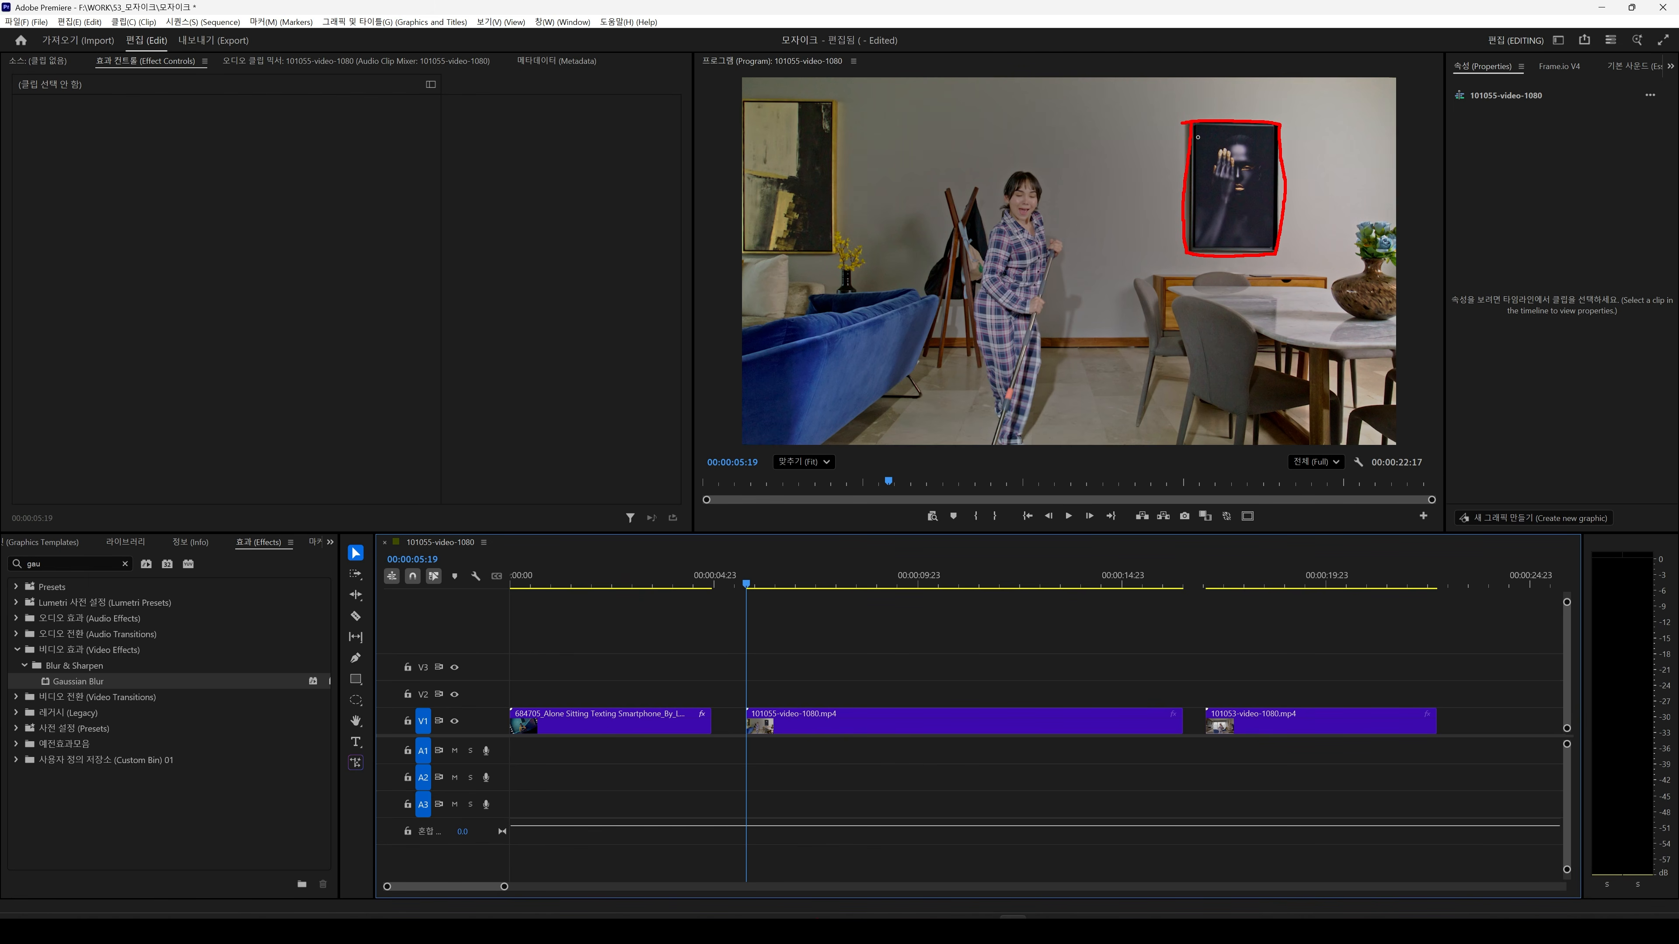
Draw a rectangle mask around the framed portrait on the wall at the start of the second clip.
drag(752, 582, 793, 594)
drag(779, 598, 748, 601)
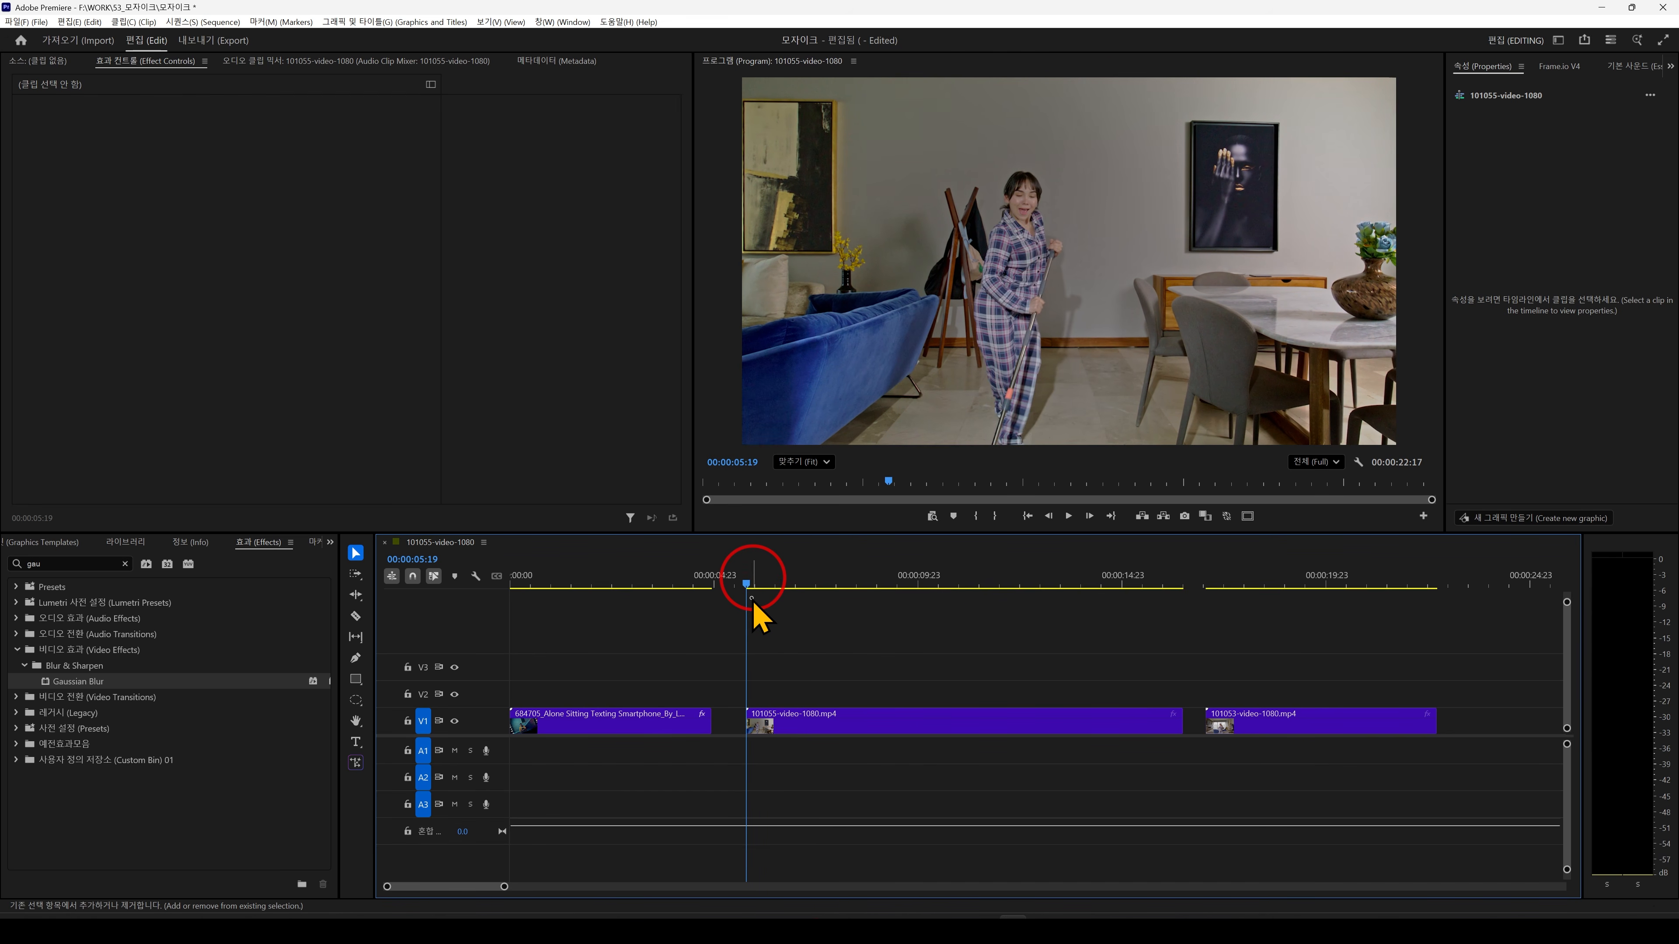
click(781, 727)
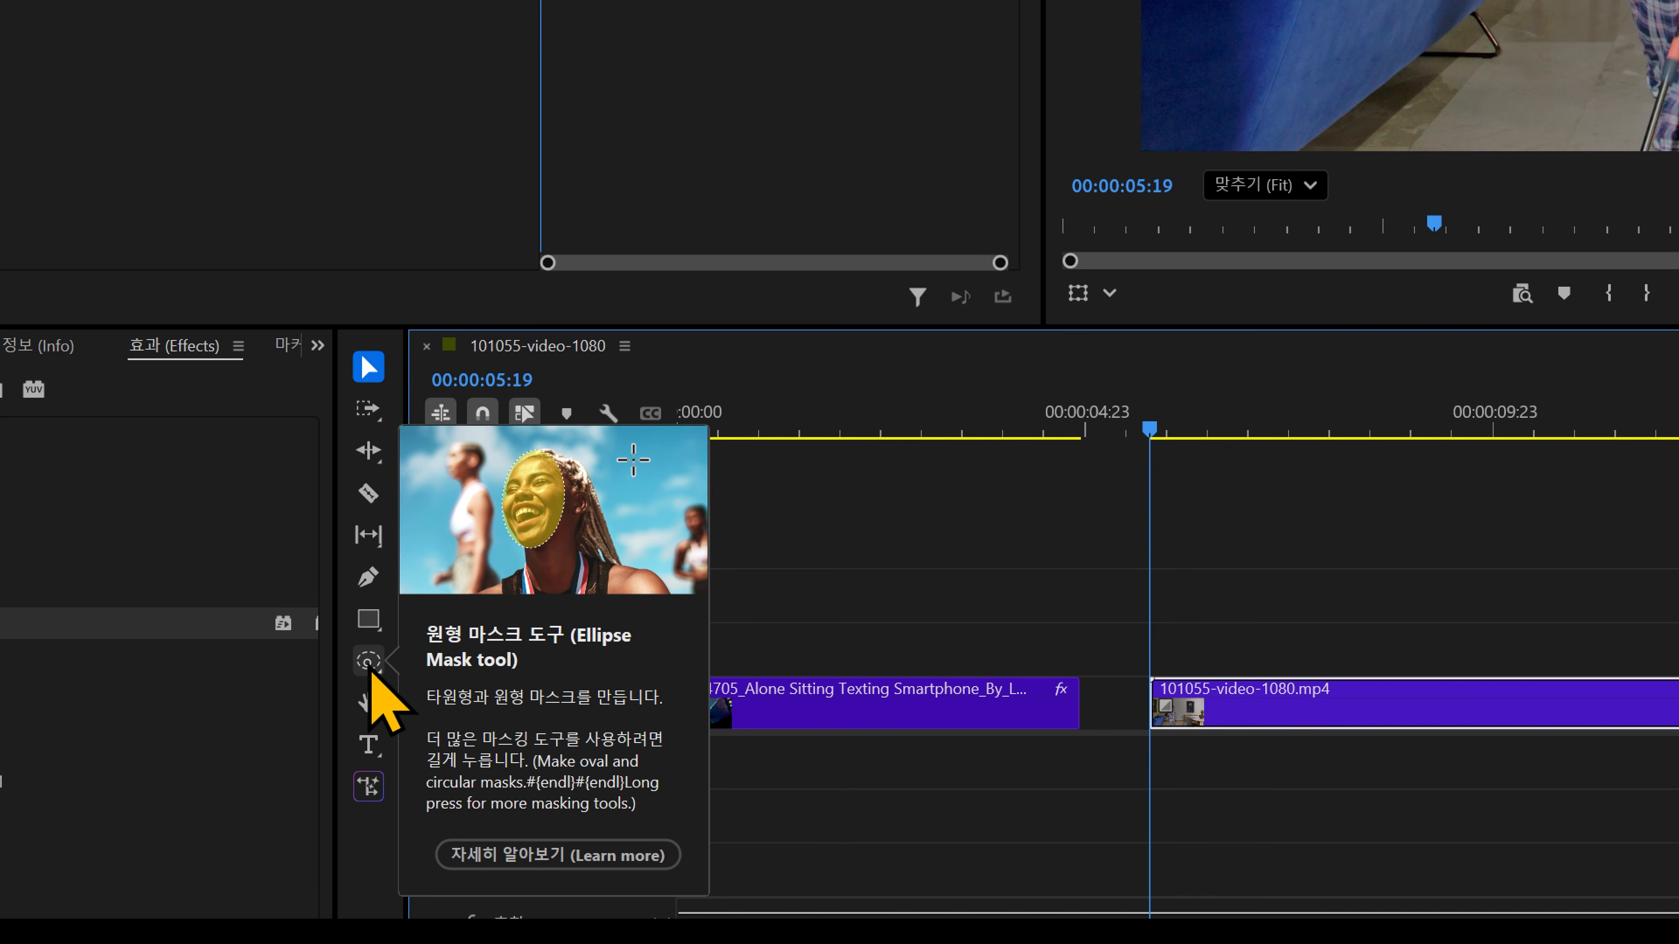
click(371, 668)
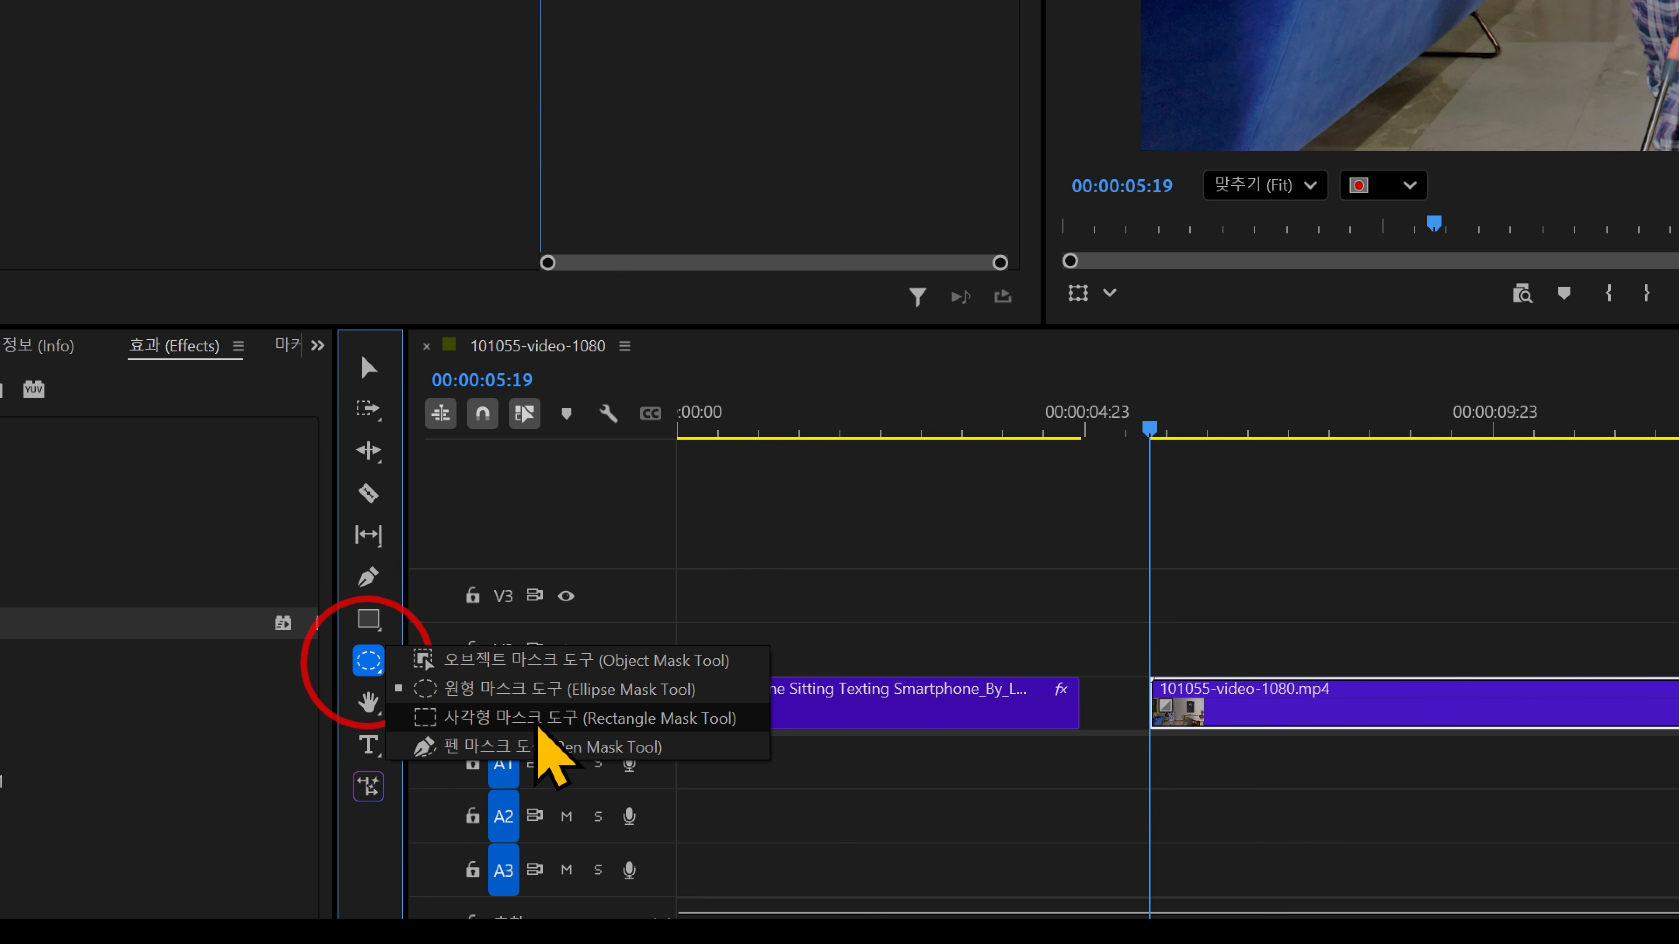
click(537, 727)
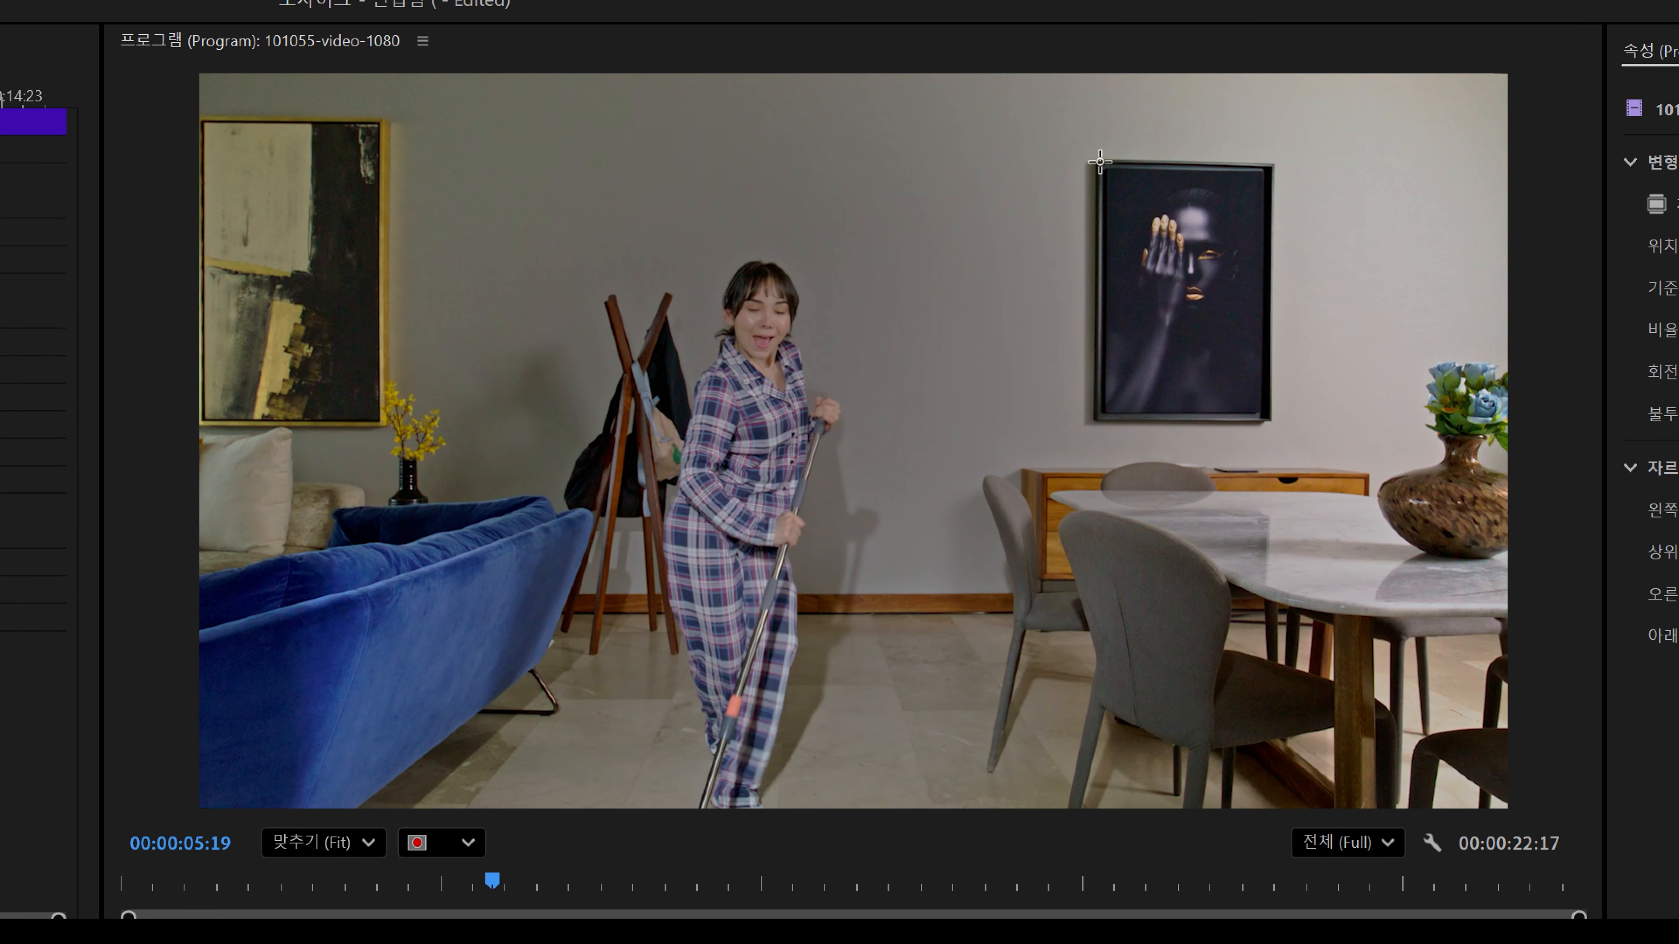
drag(1098, 160, 1282, 428)
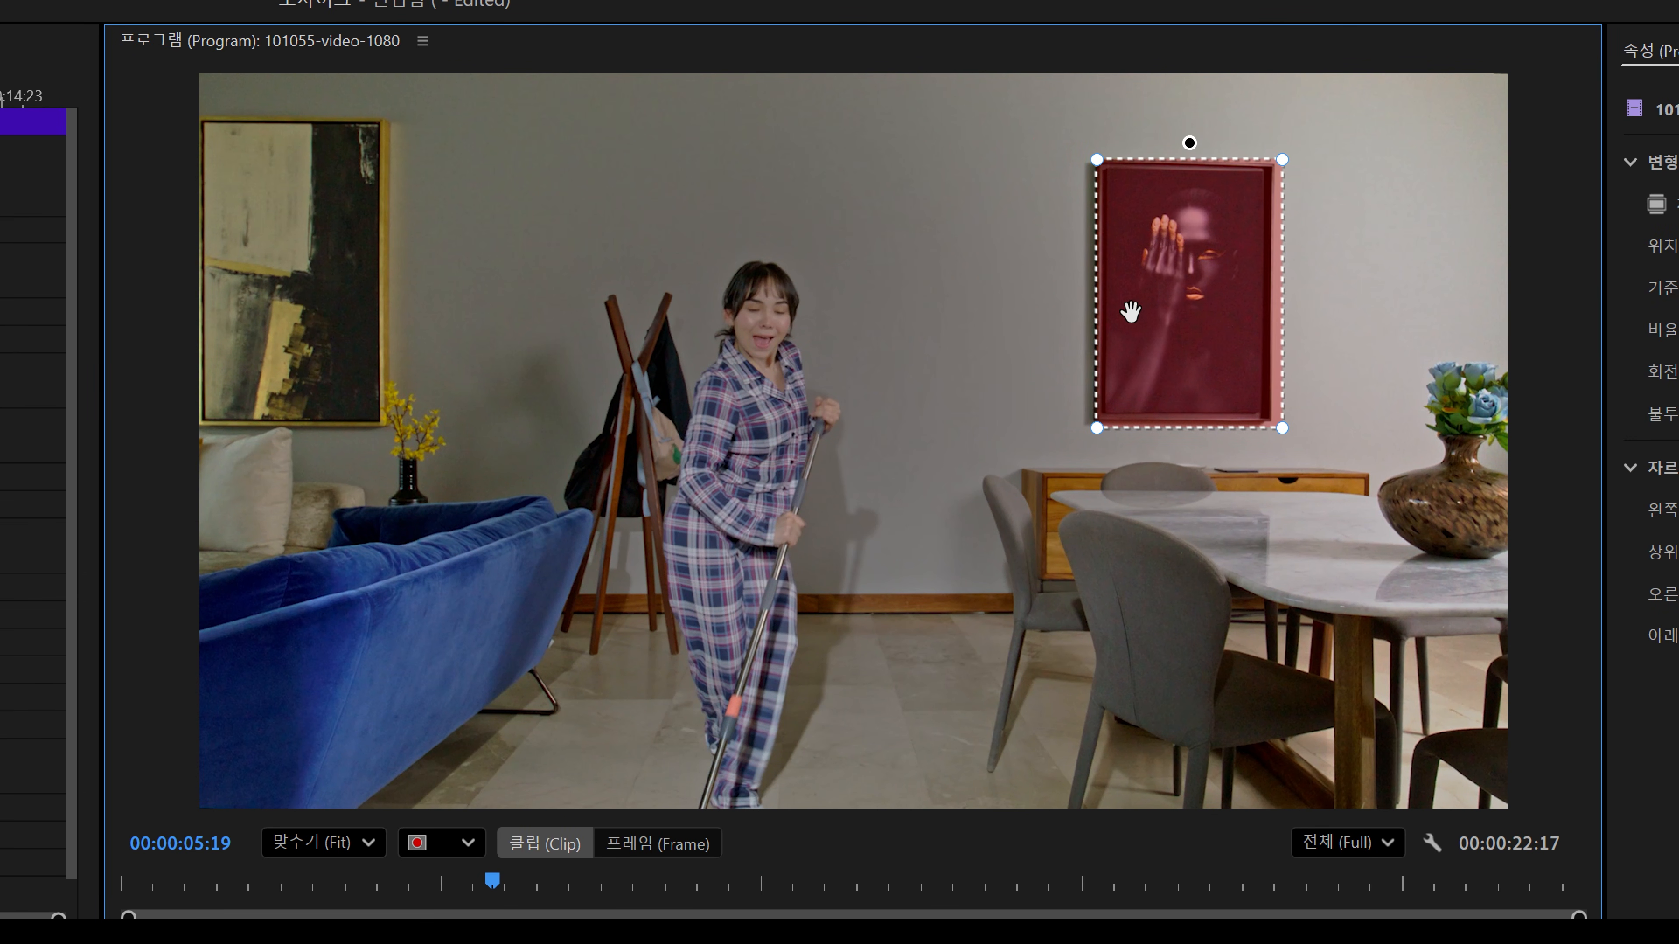
Adjust the rectangle mask's corners to follow the edges of the framed portrait.
drag(1095, 435, 1099, 424)
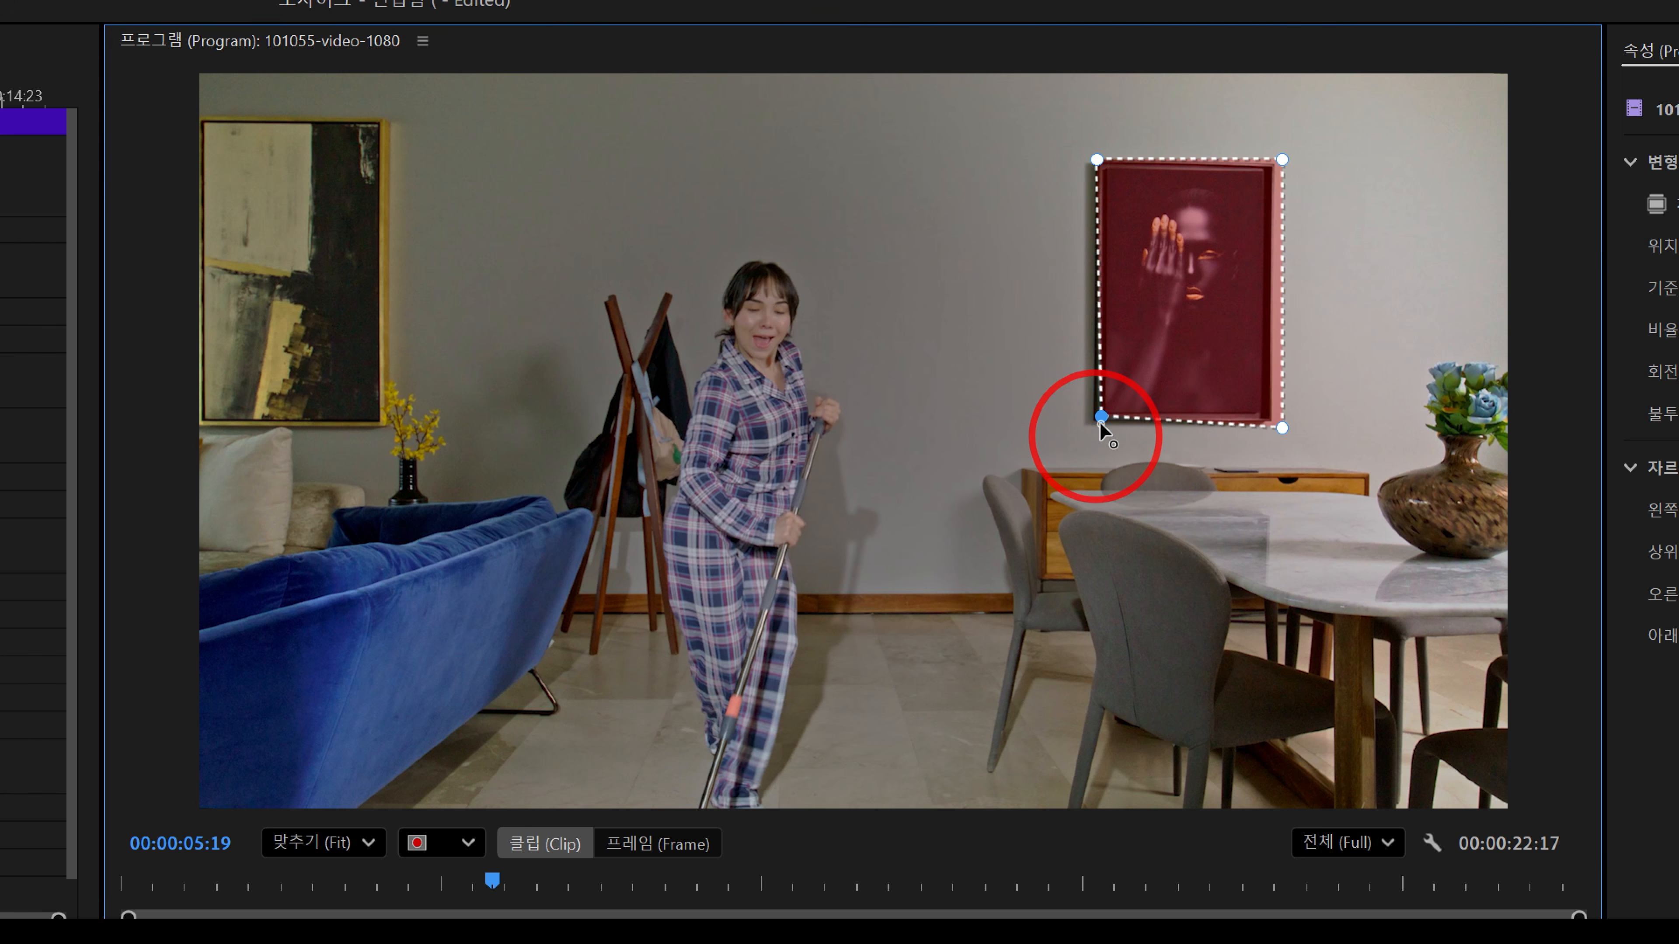
click(1097, 164)
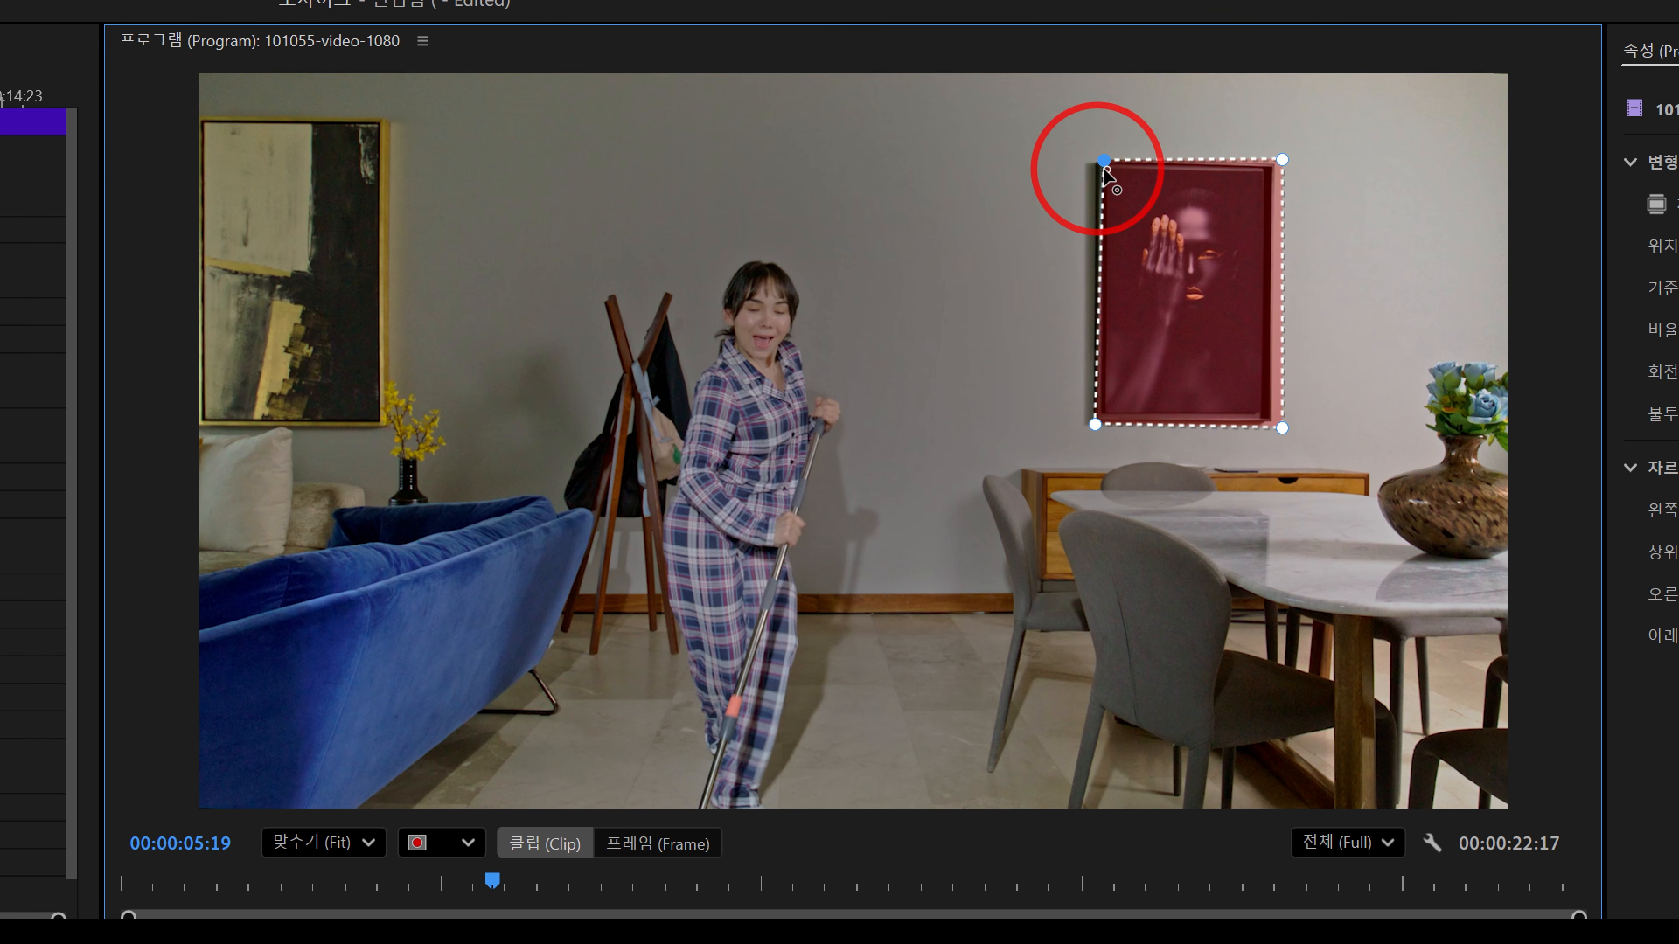
drag(1281, 161, 1276, 165)
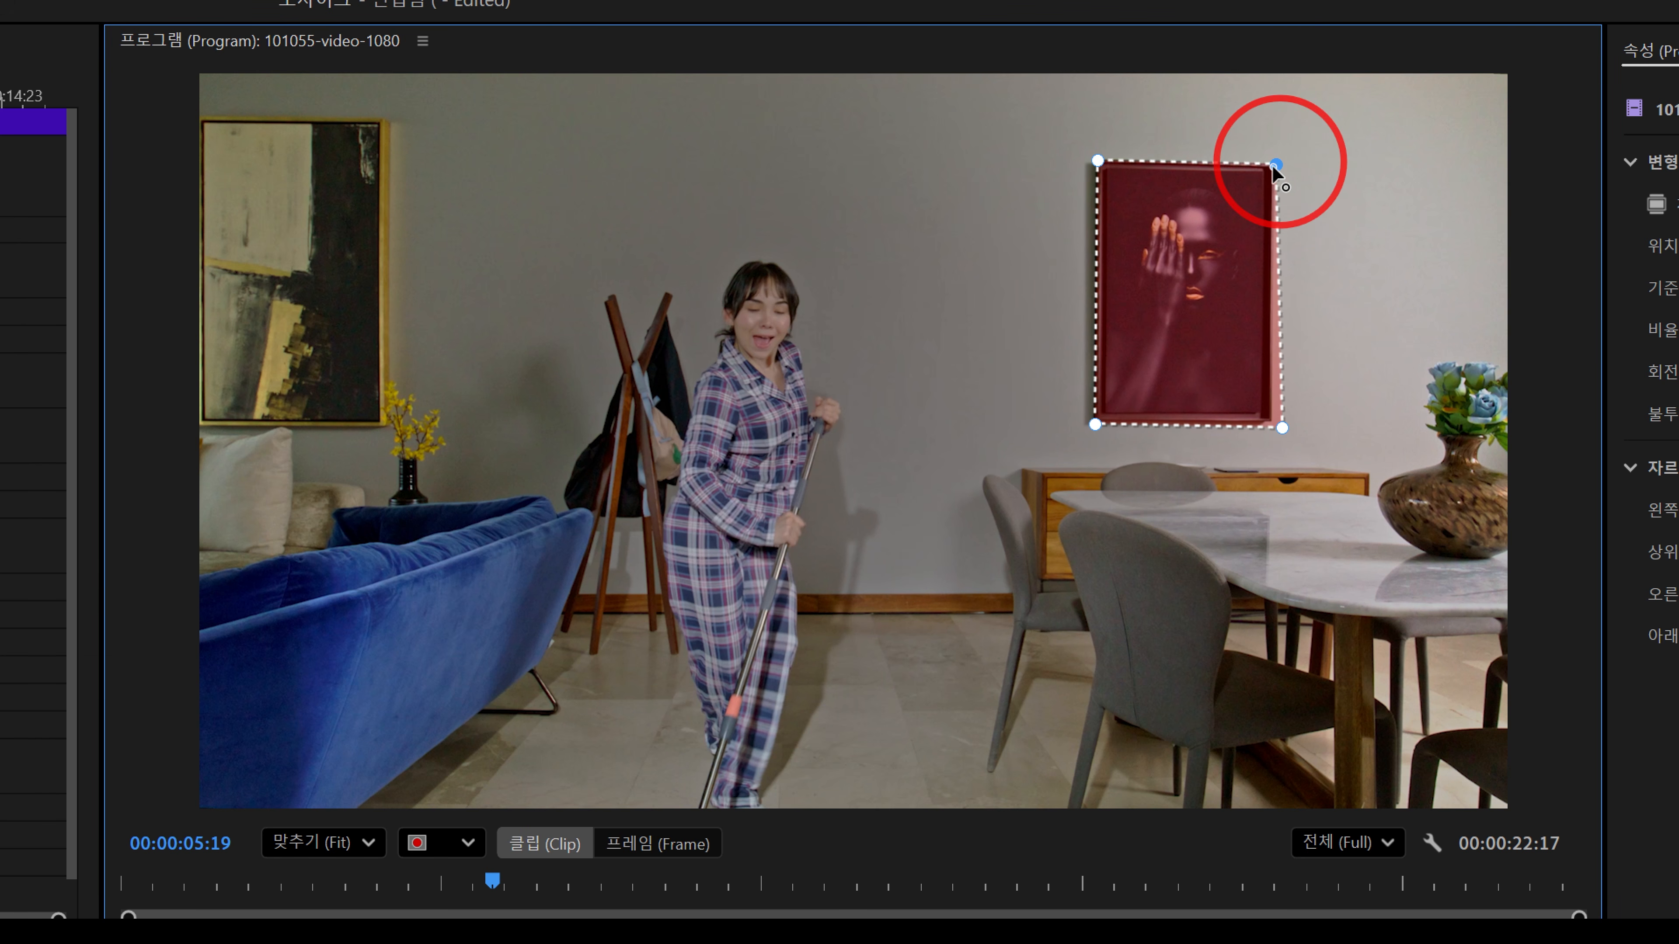
drag(1283, 428, 1270, 423)
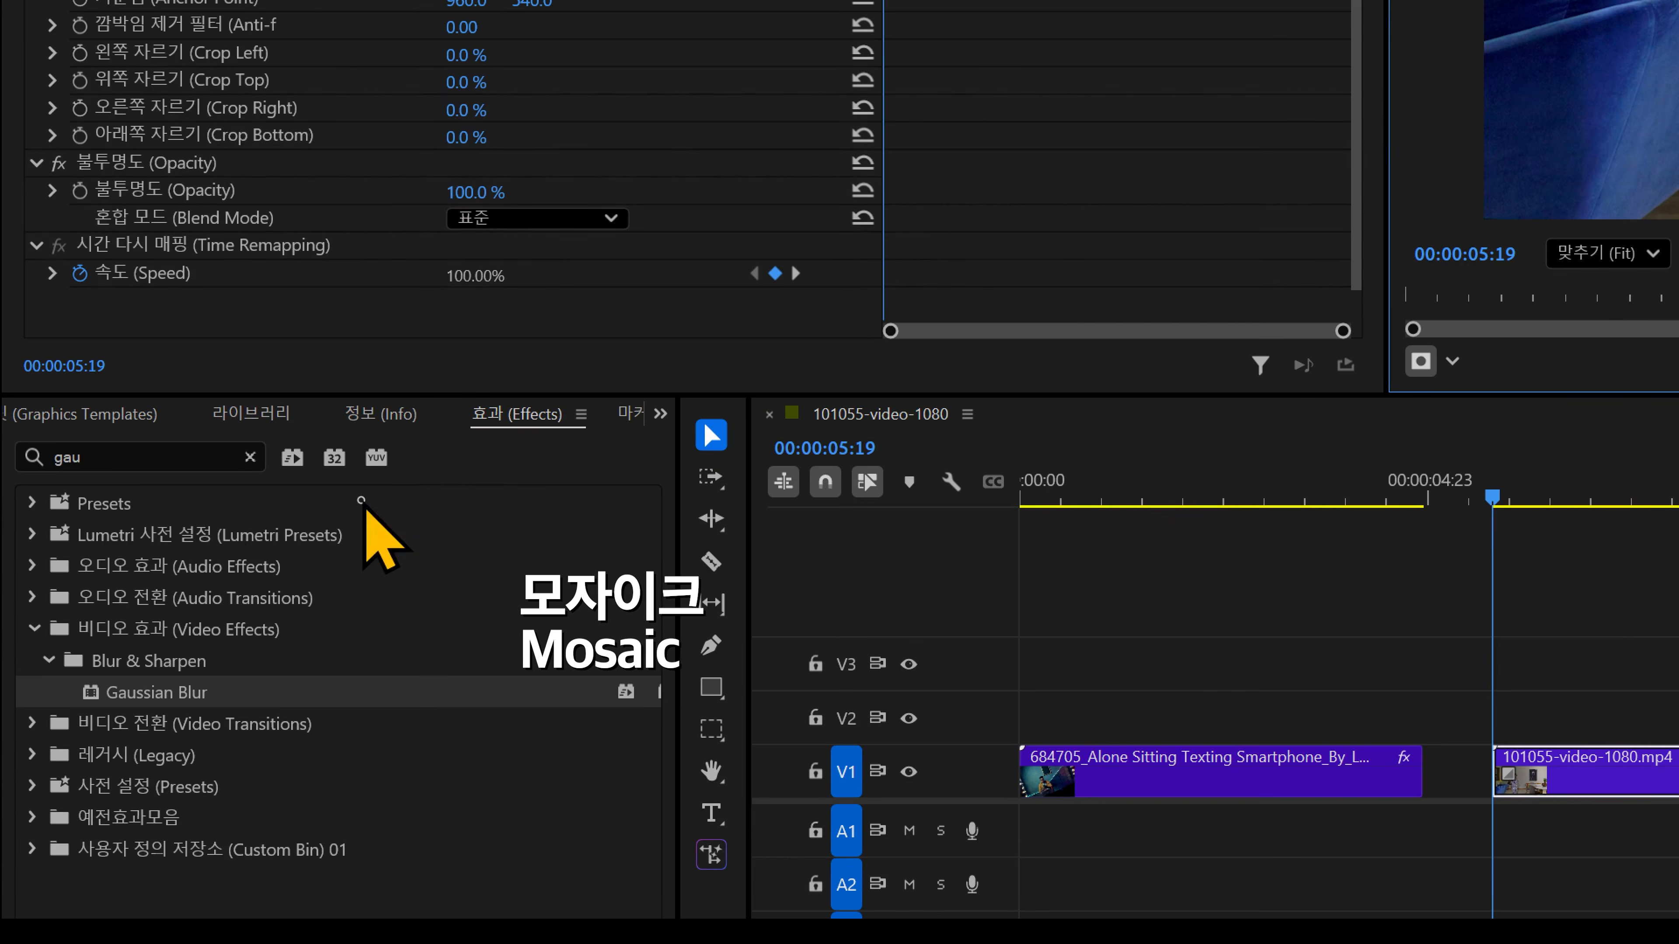
Apply the Mosaic video effect to the second clip and set its Num. Tiles to 45.
double_click(69, 458)
text(mo)
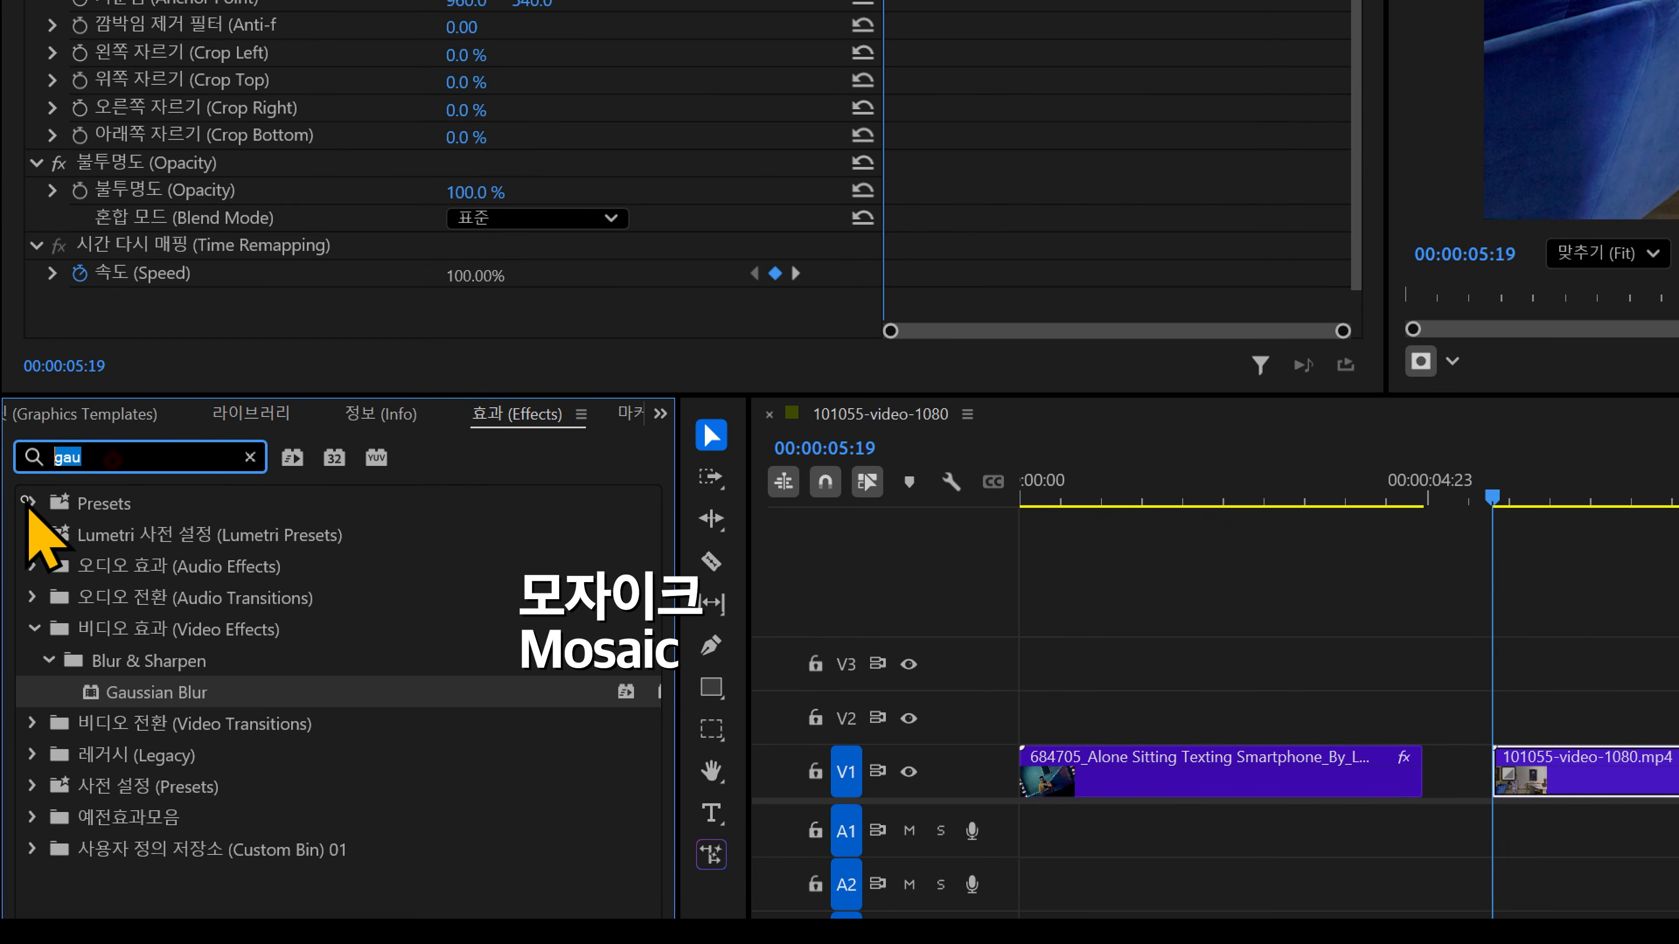
text(sa)
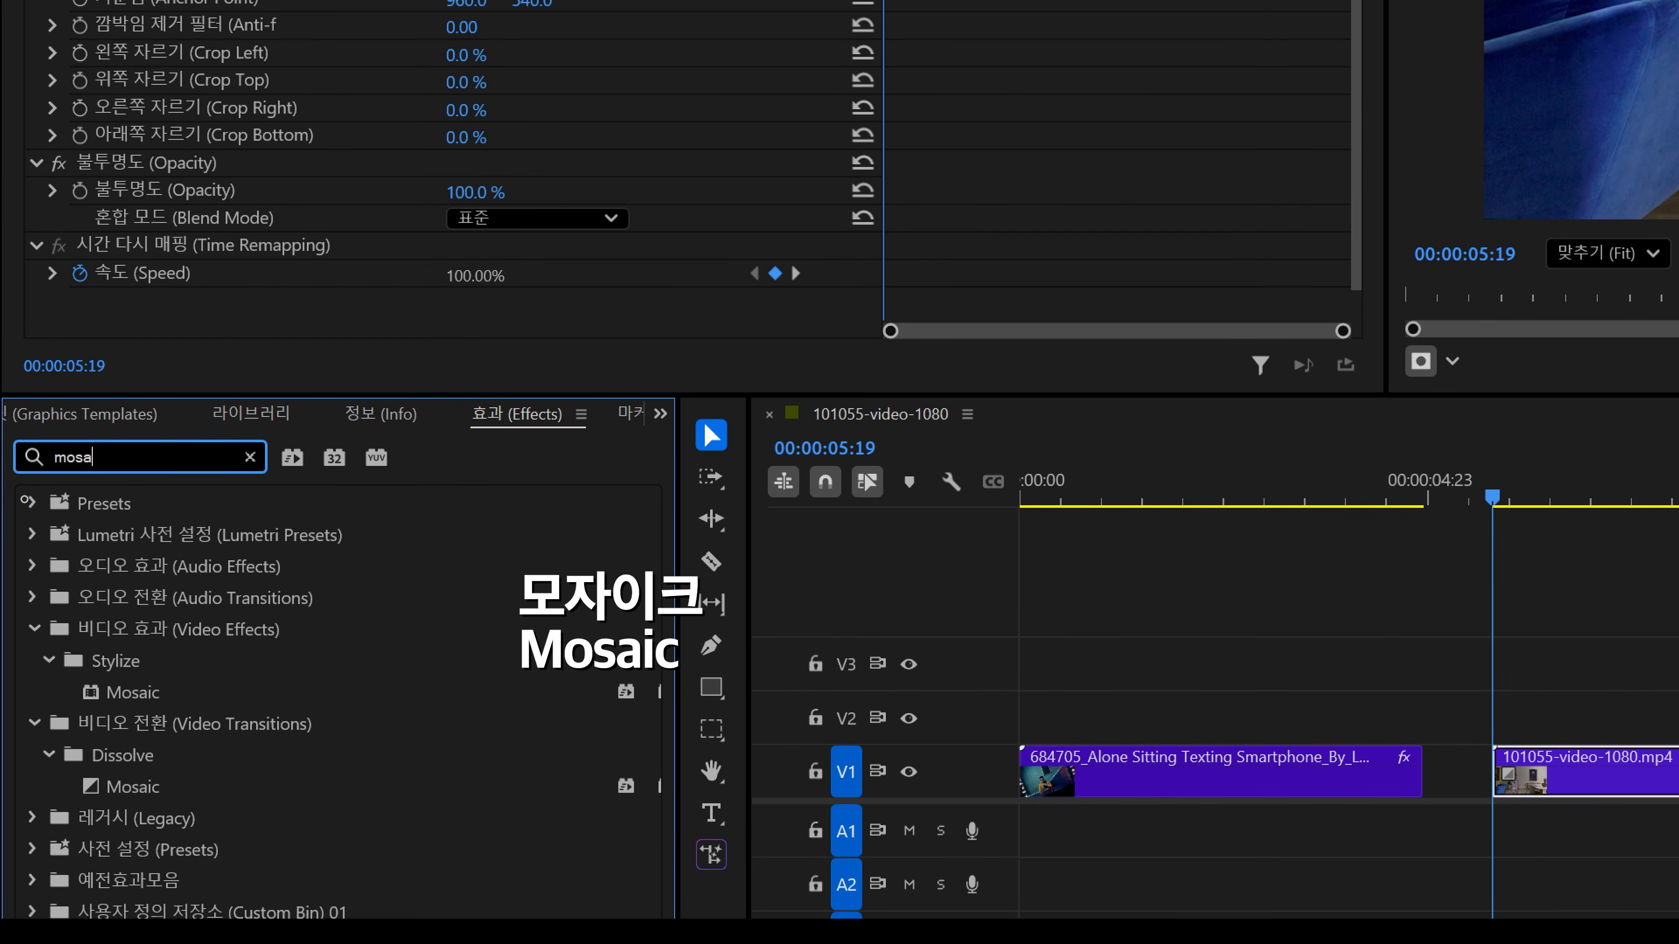
click(147, 635)
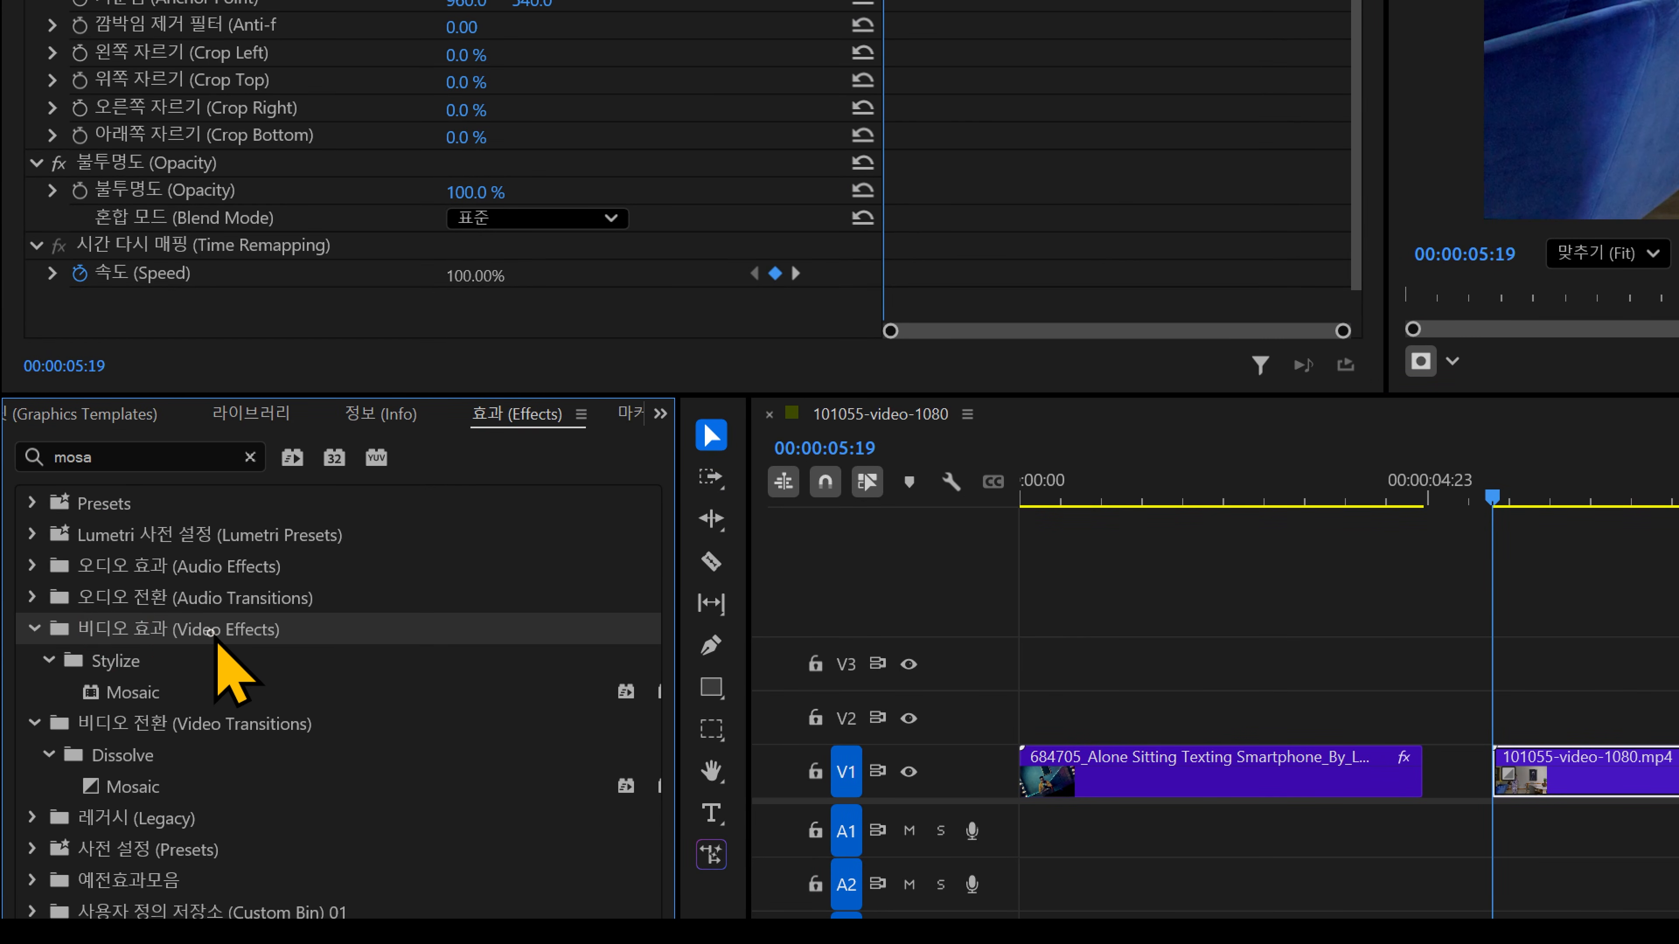
click(132, 692)
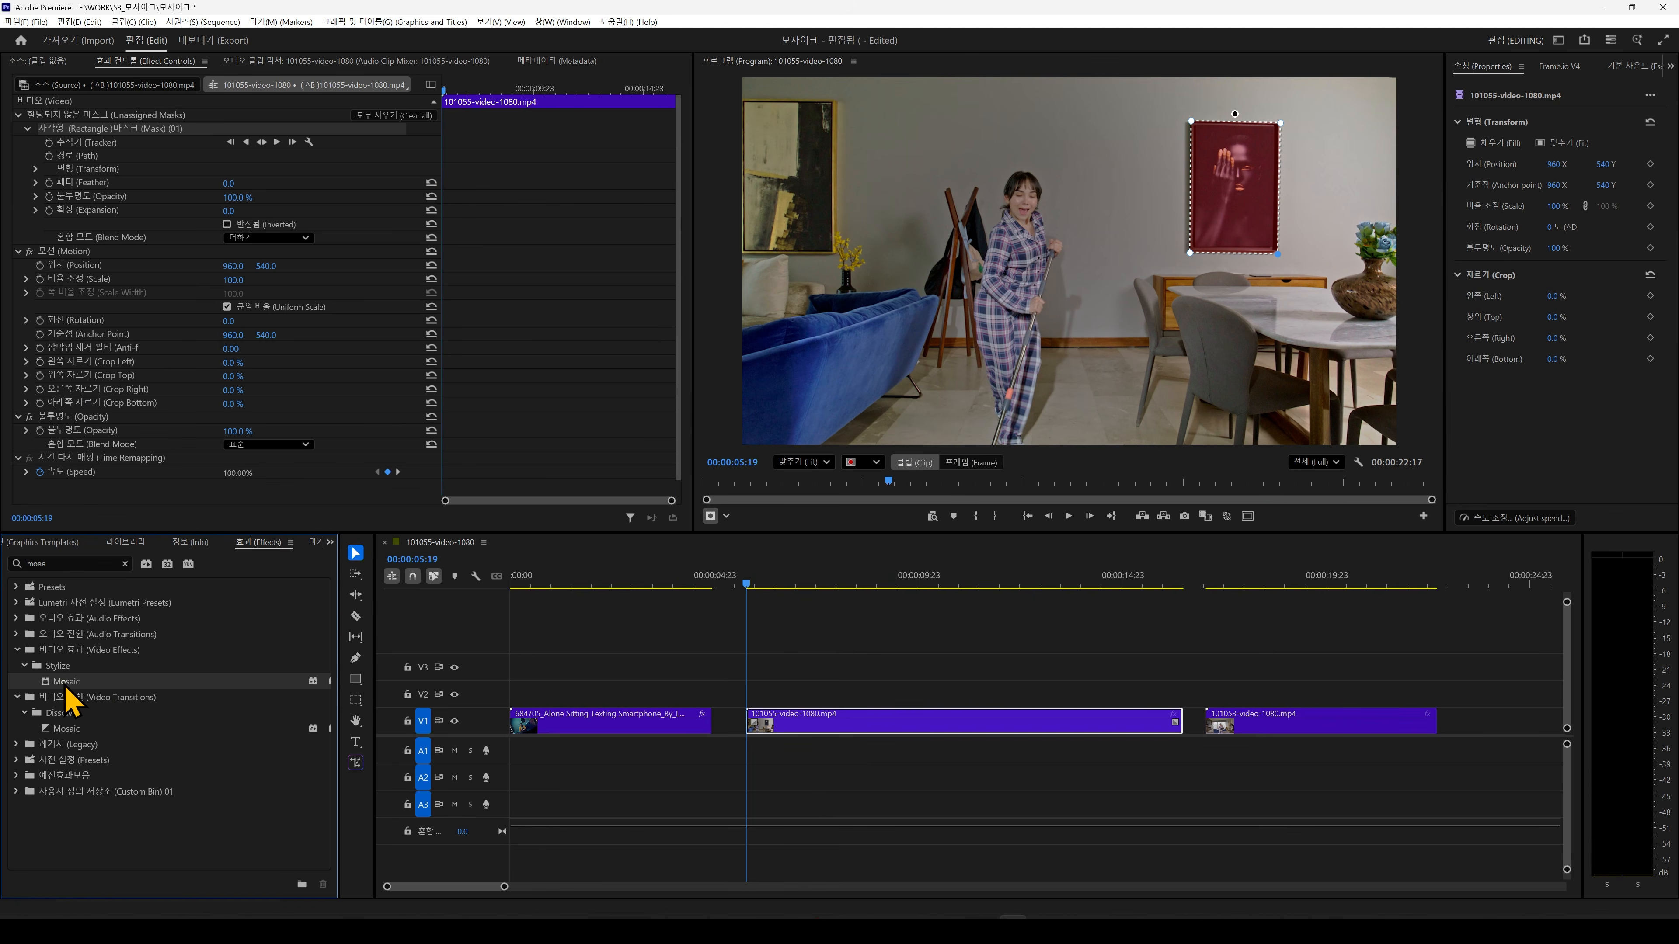
drag(681, 651, 797, 724)
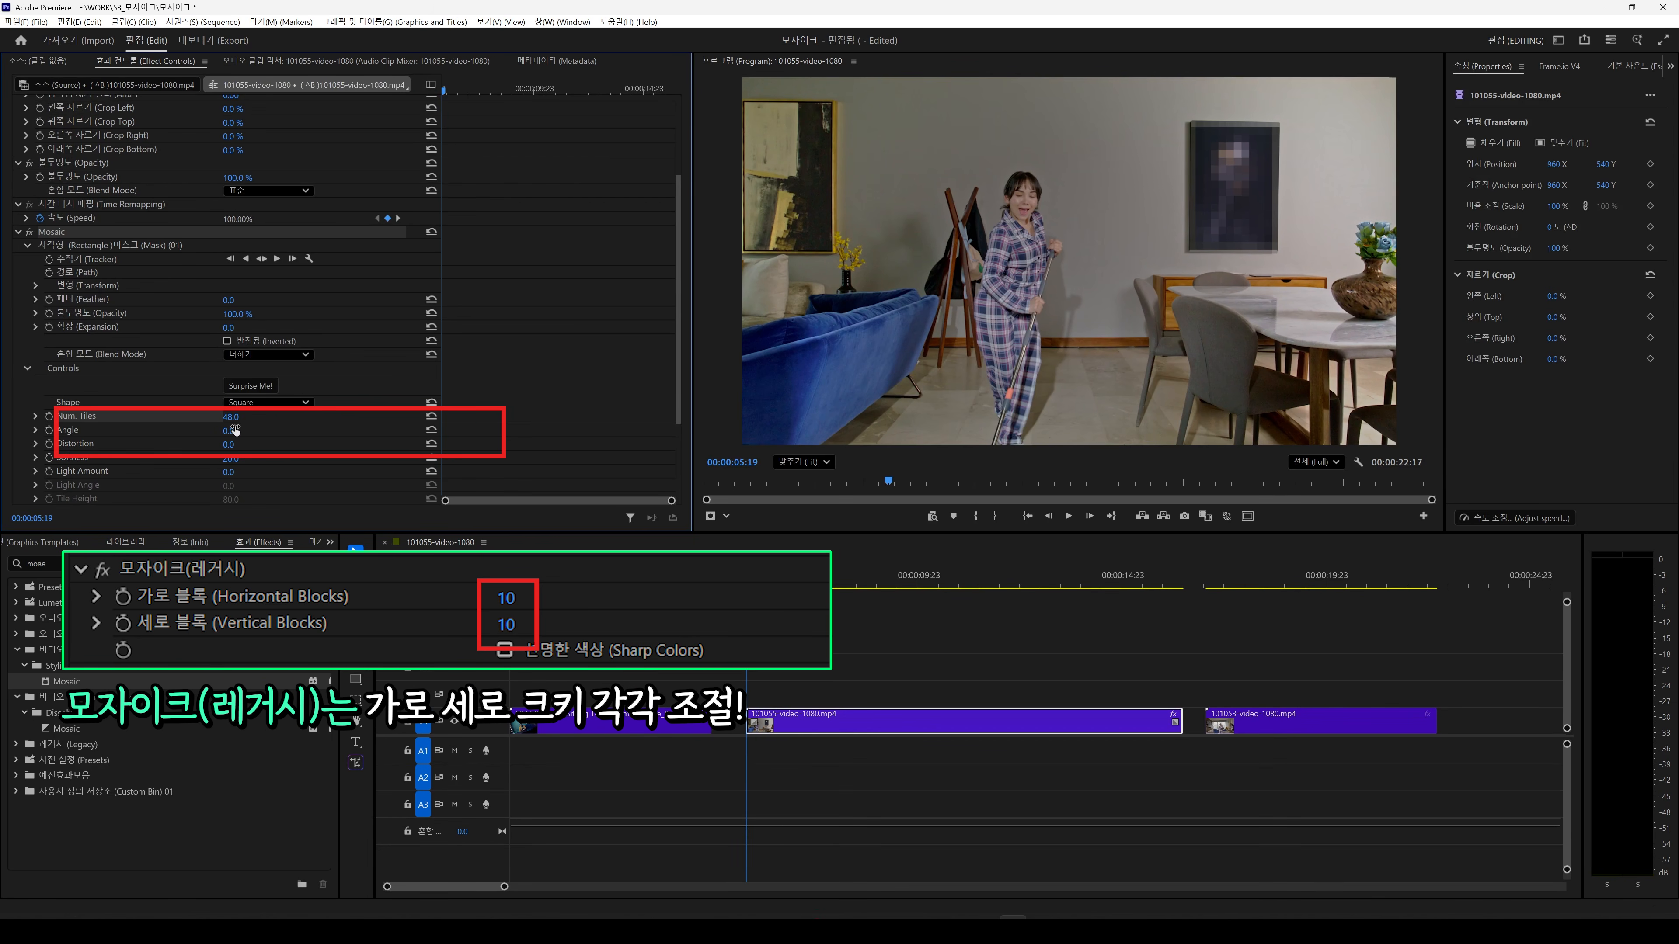
drag(231, 417, 236, 416)
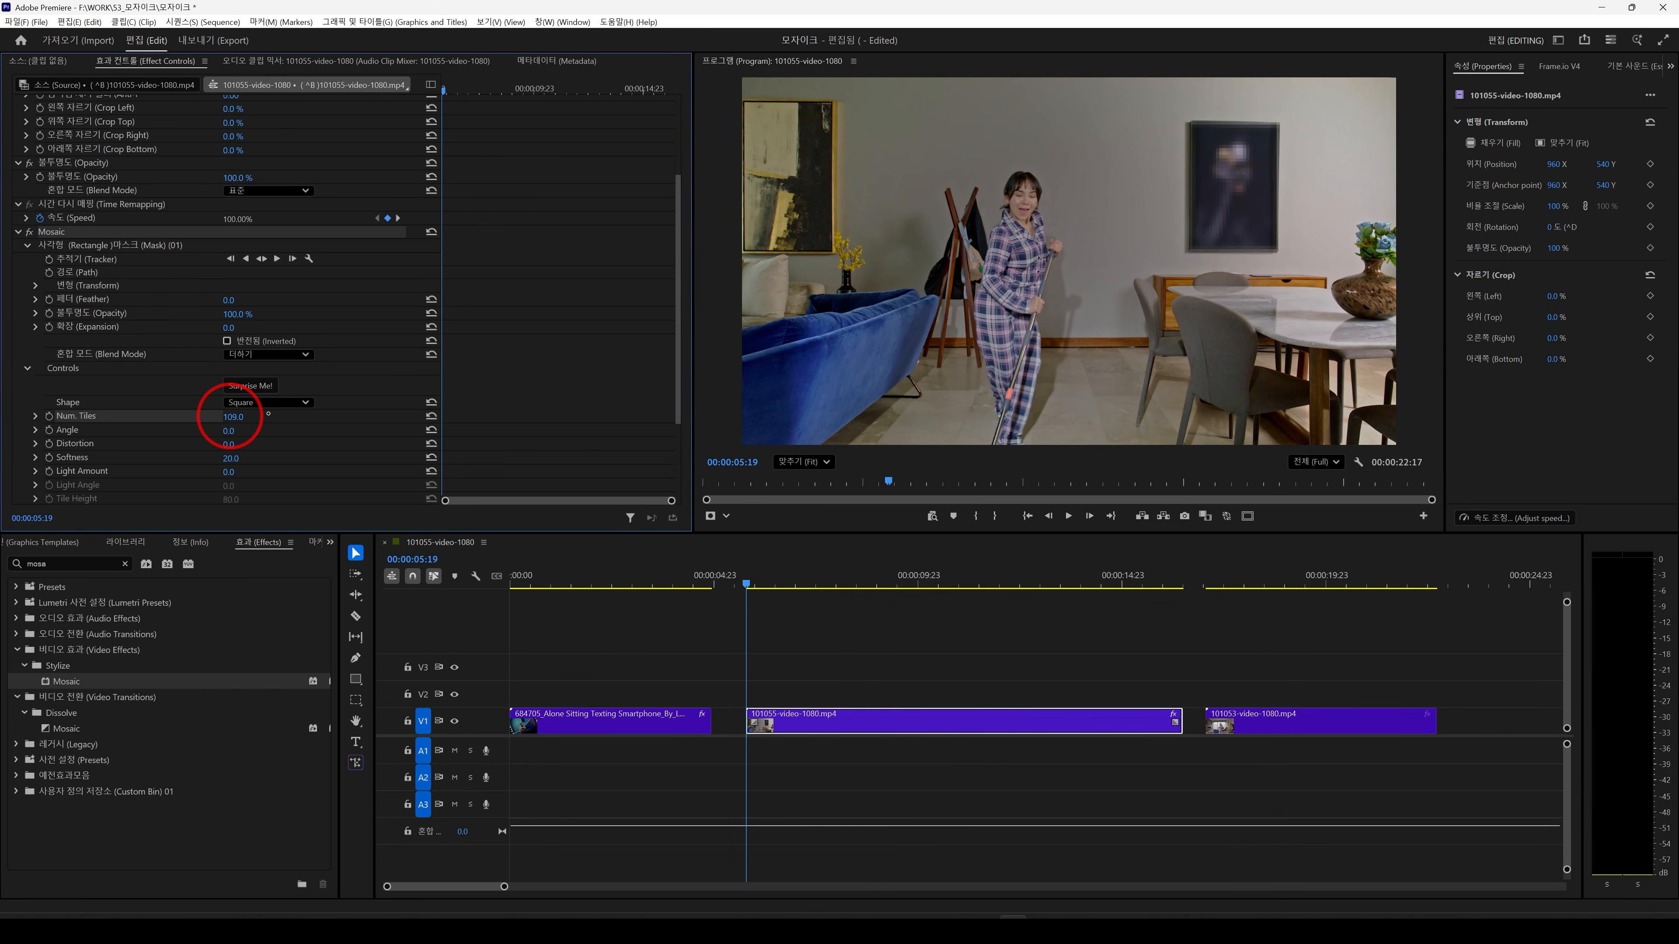
drag(236, 424, 236, 426)
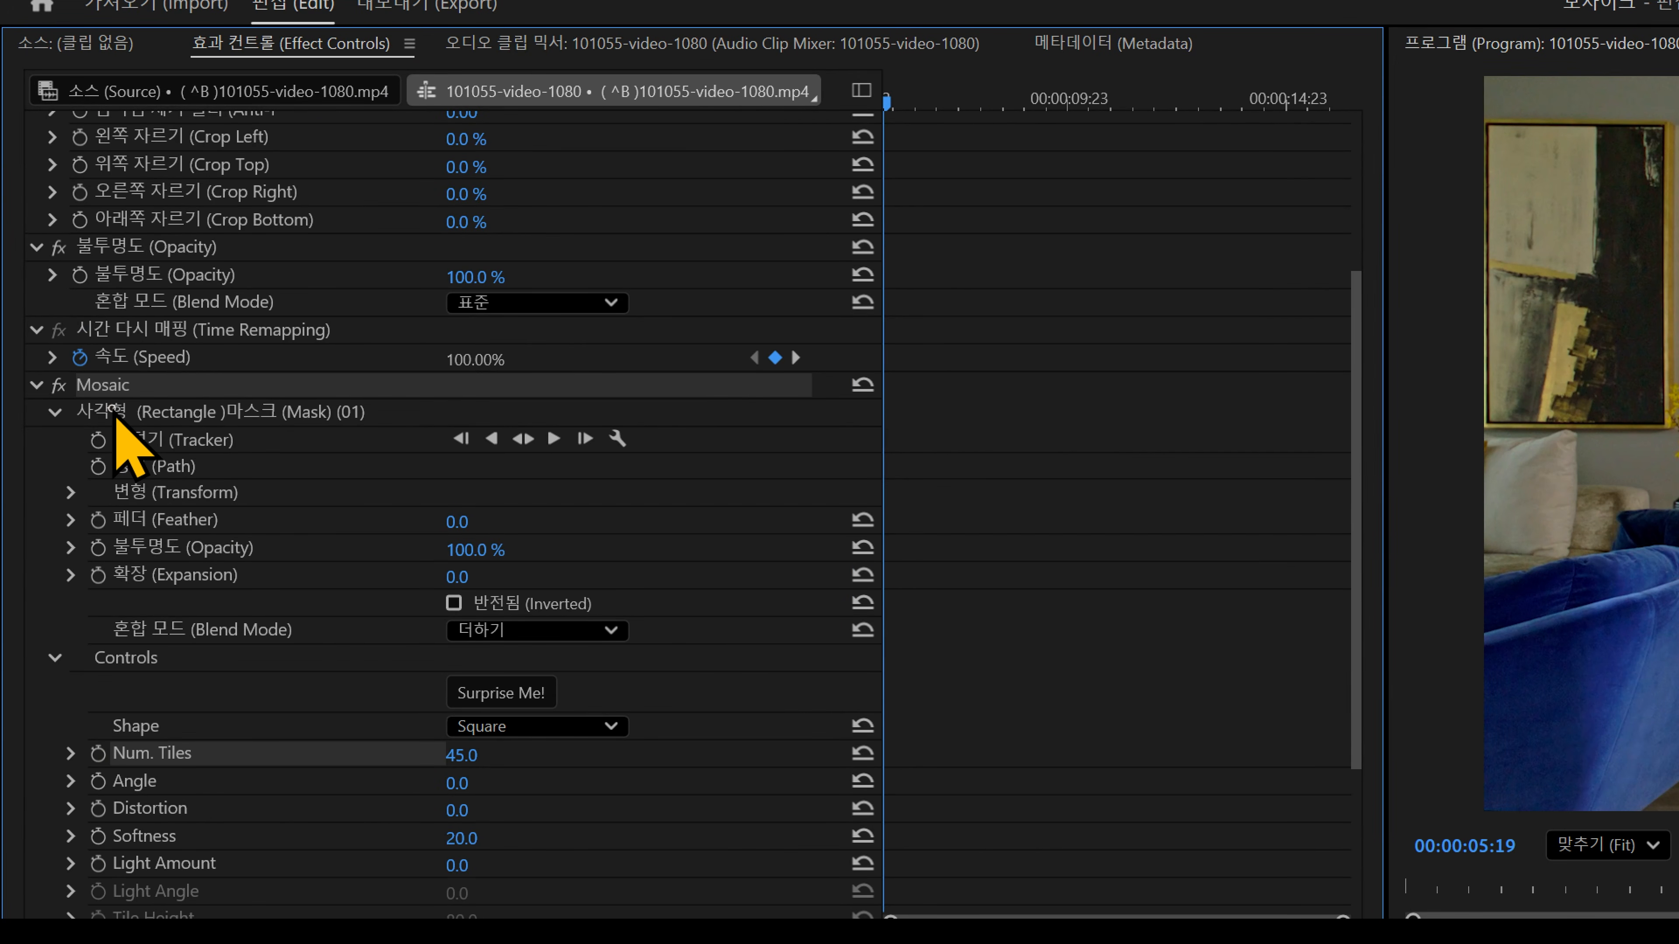
Soften the edges of the Mosaic's rectangle mask on the framed portrait with a feather of 18.9.
click(118, 416)
click(1016, 222)
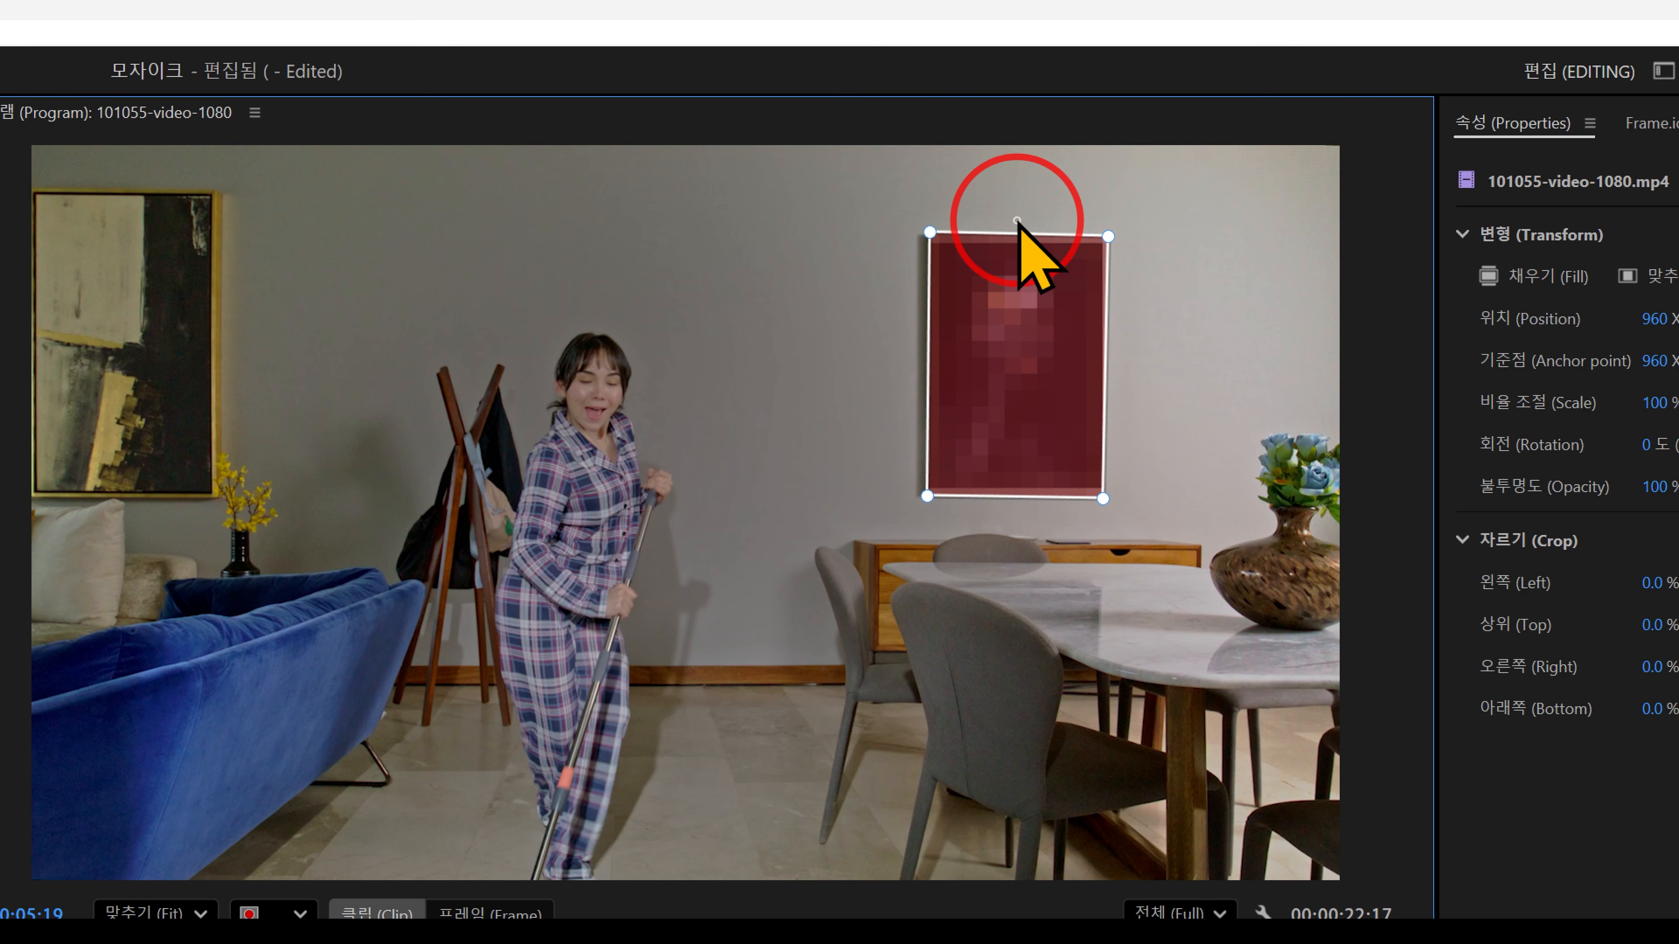
mouse_move(1018, 224)
mouse_down()
mouse_move(1016, 193)
mouse_move(1011, 207)
mouse_up()
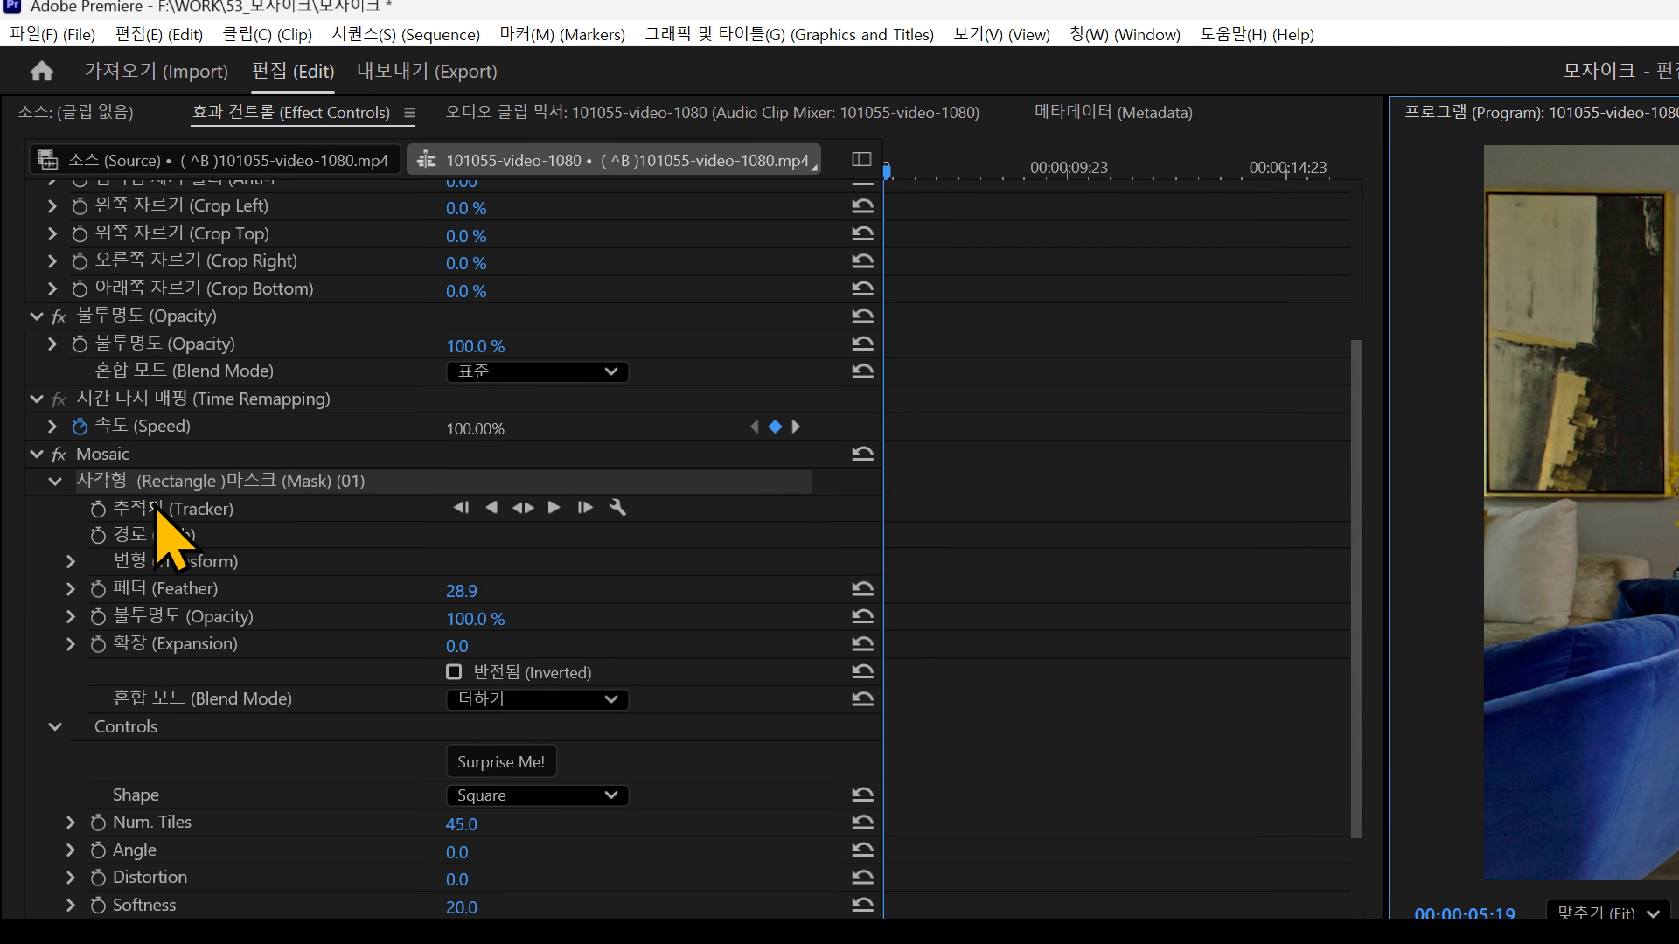
click(201, 587)
drag(466, 600, 441, 596)
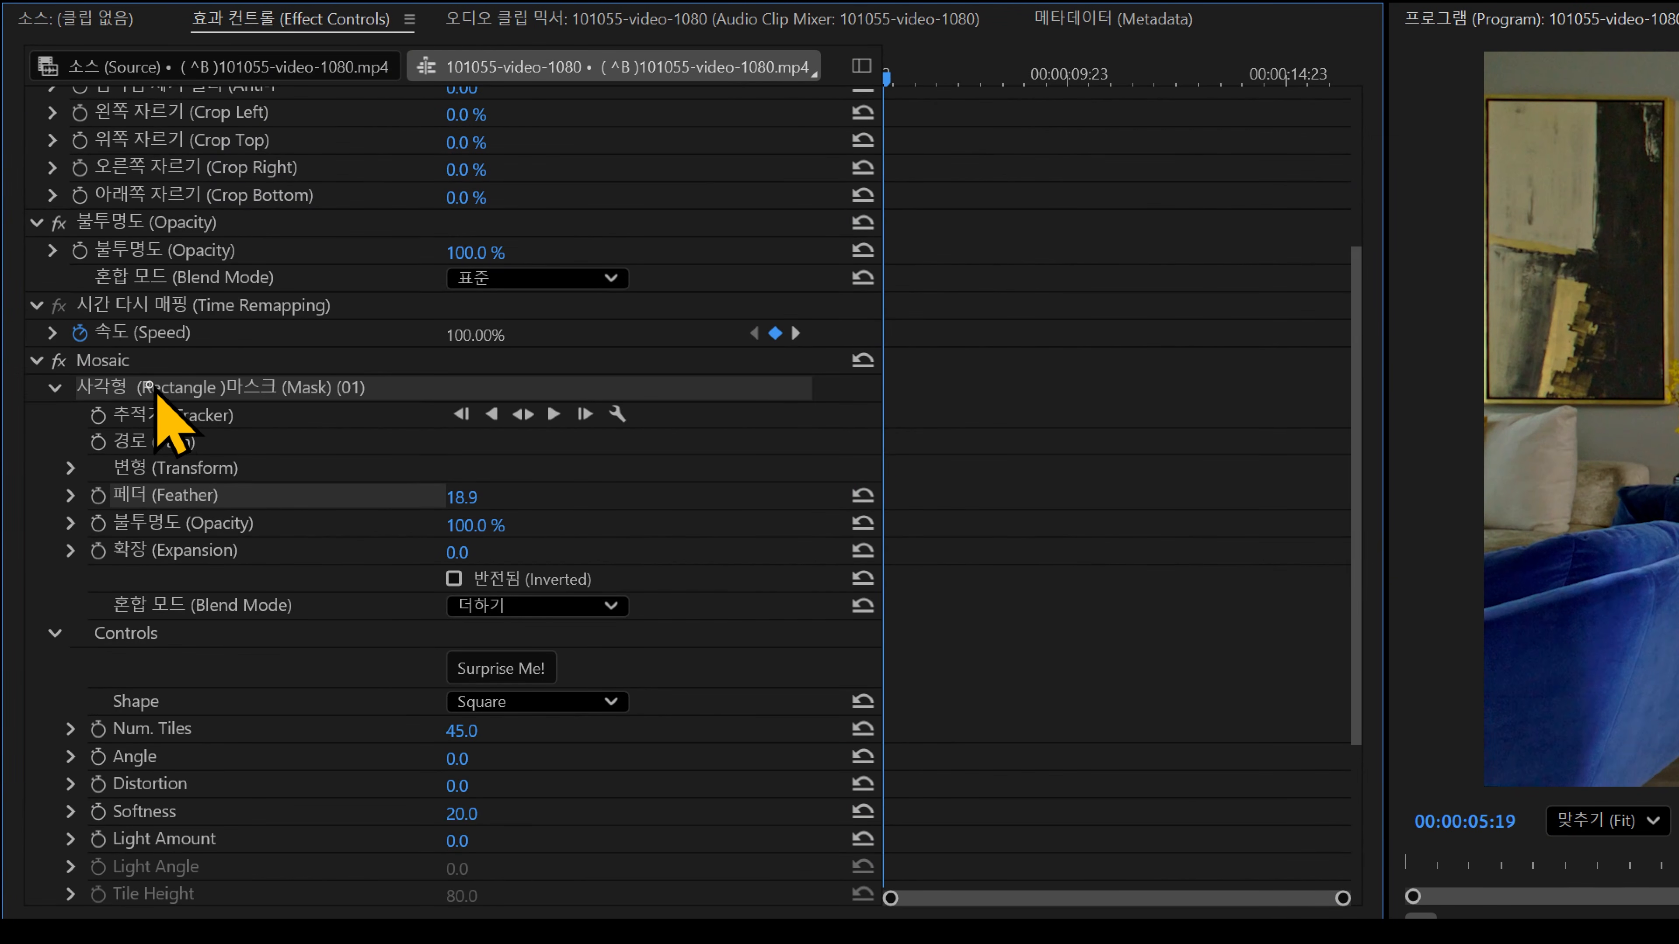
Track the rectangle mask forward through the second clip and play back the pixelated portrait.
click(173, 414)
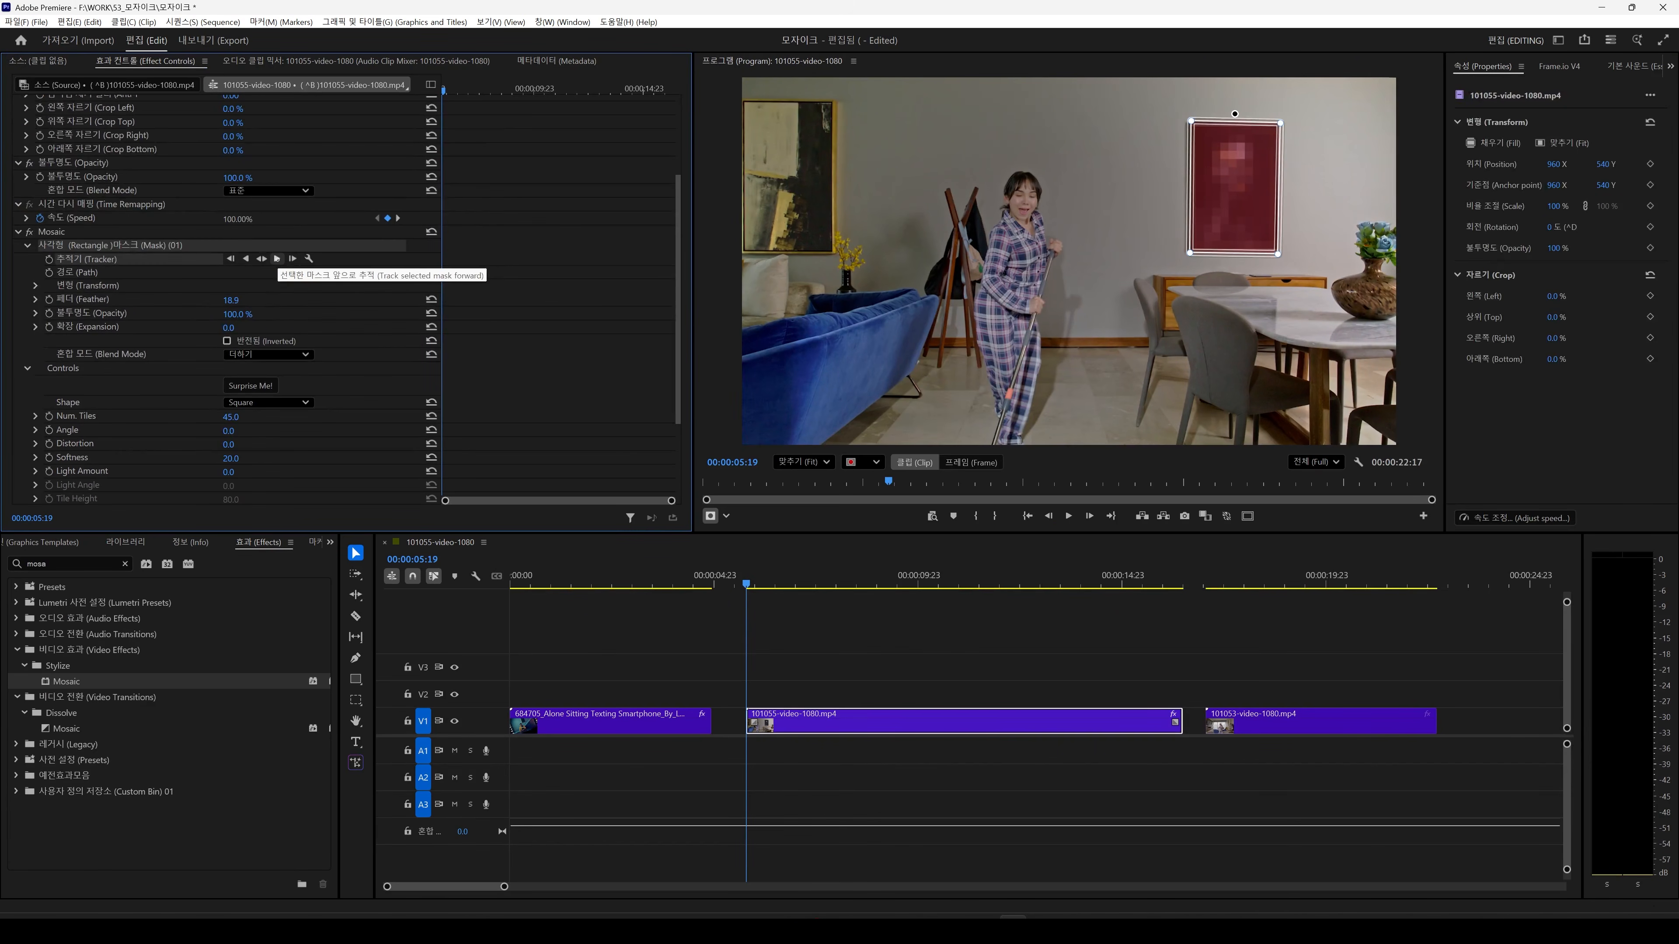
click(276, 259)
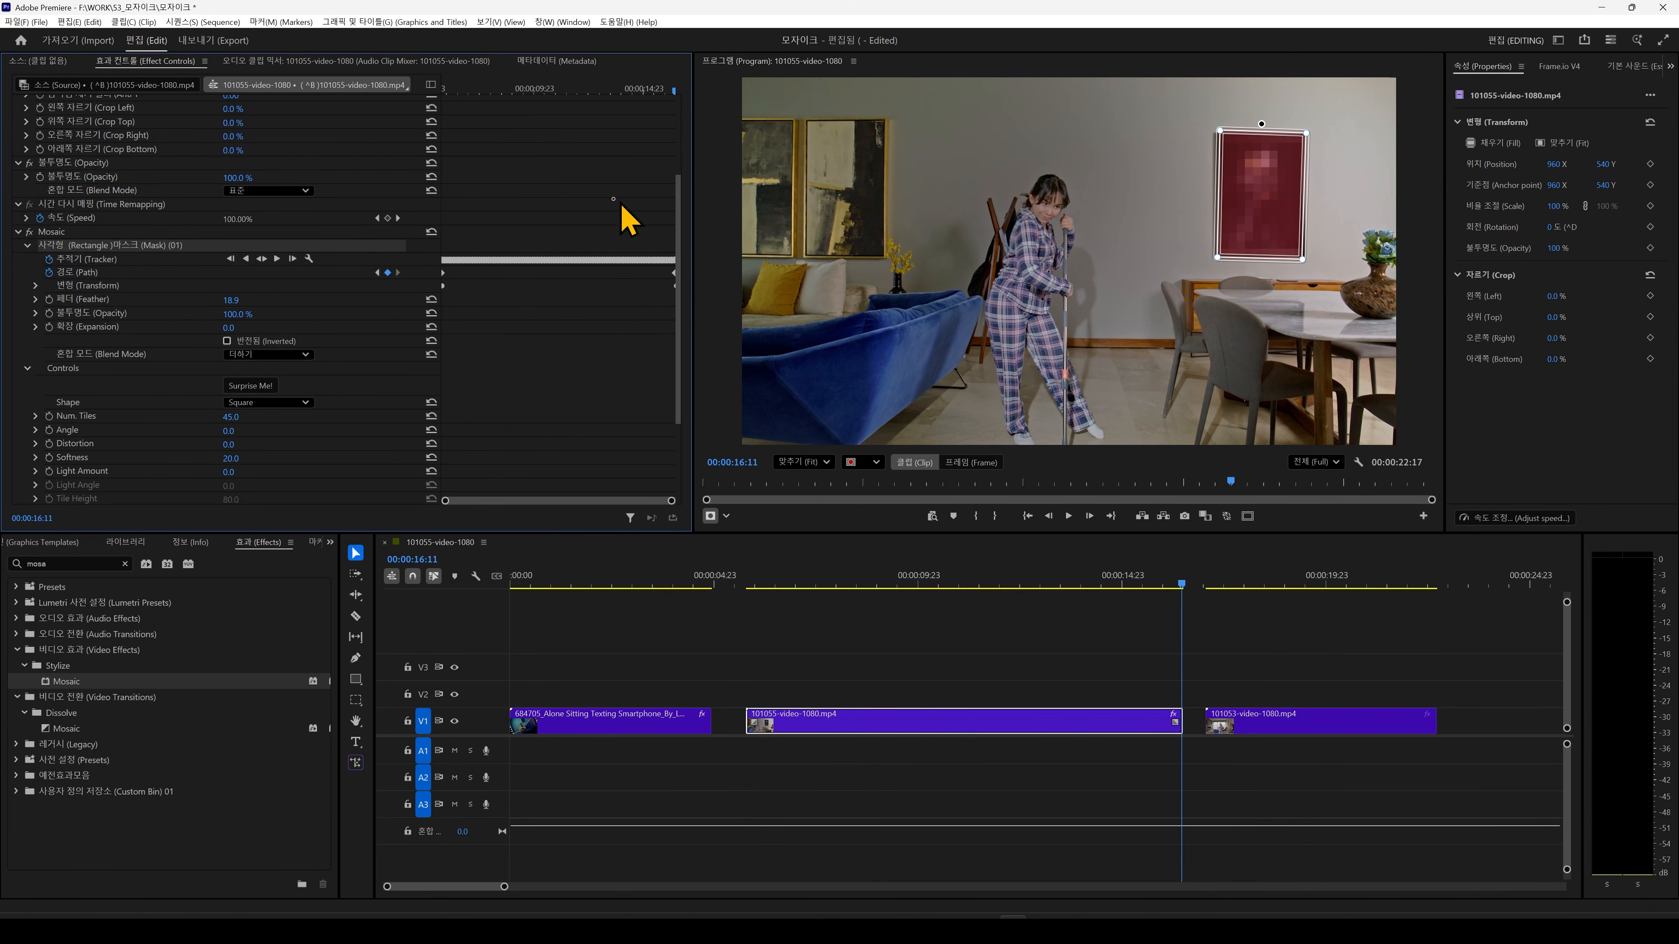
key(Up)
key(space)
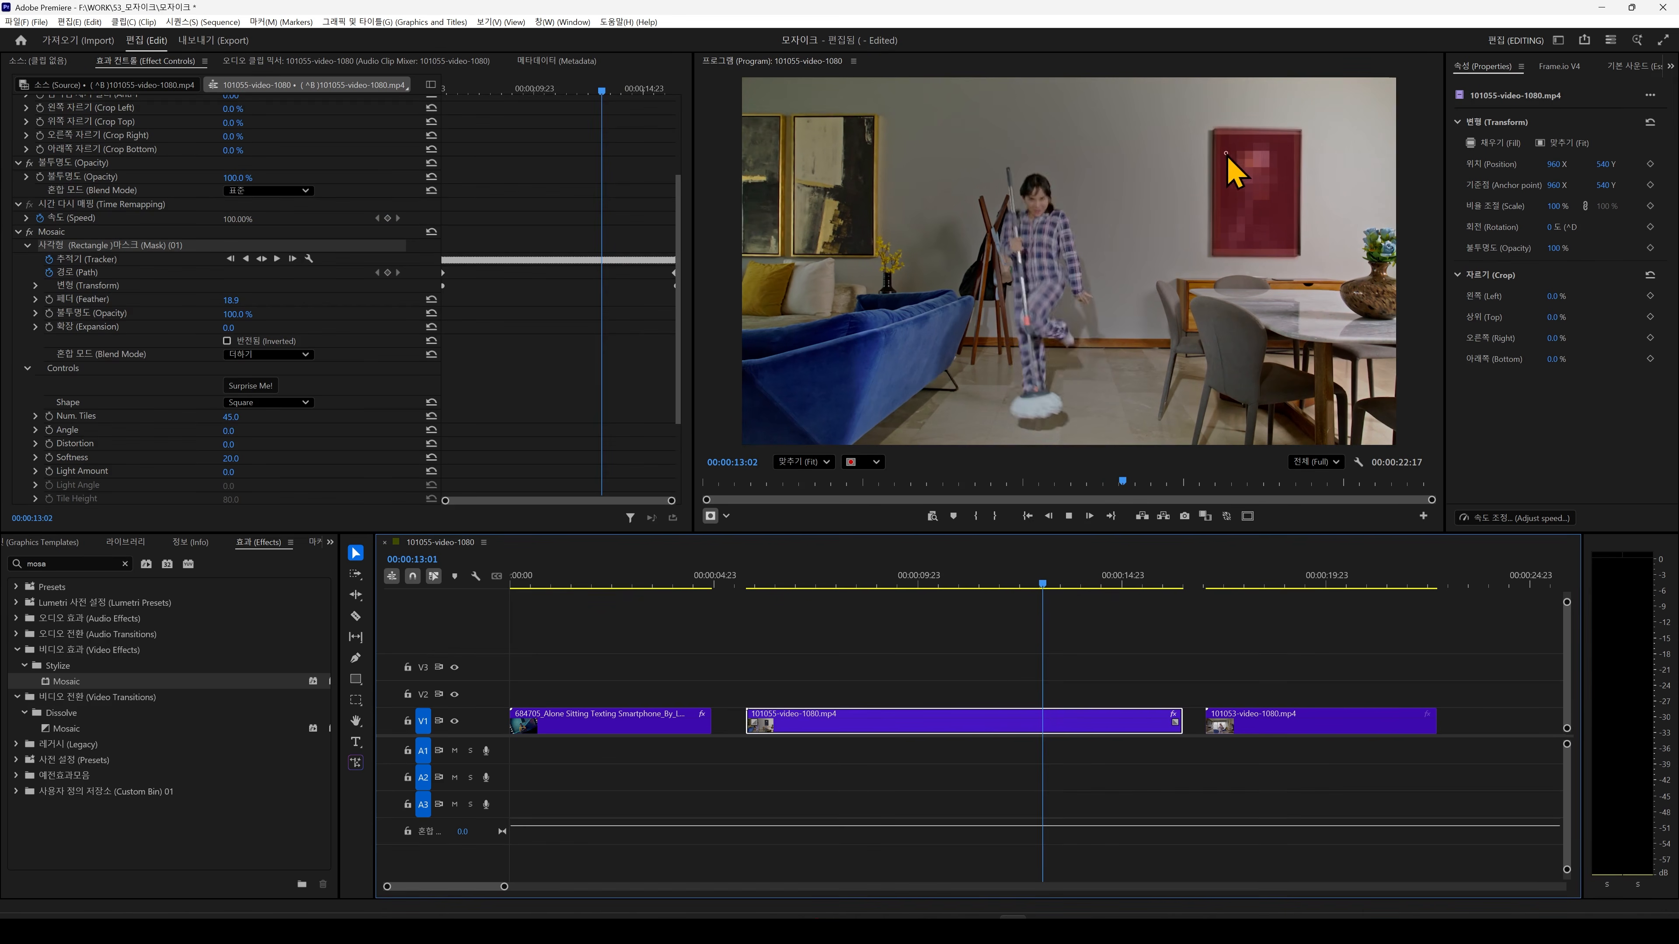
key(space)
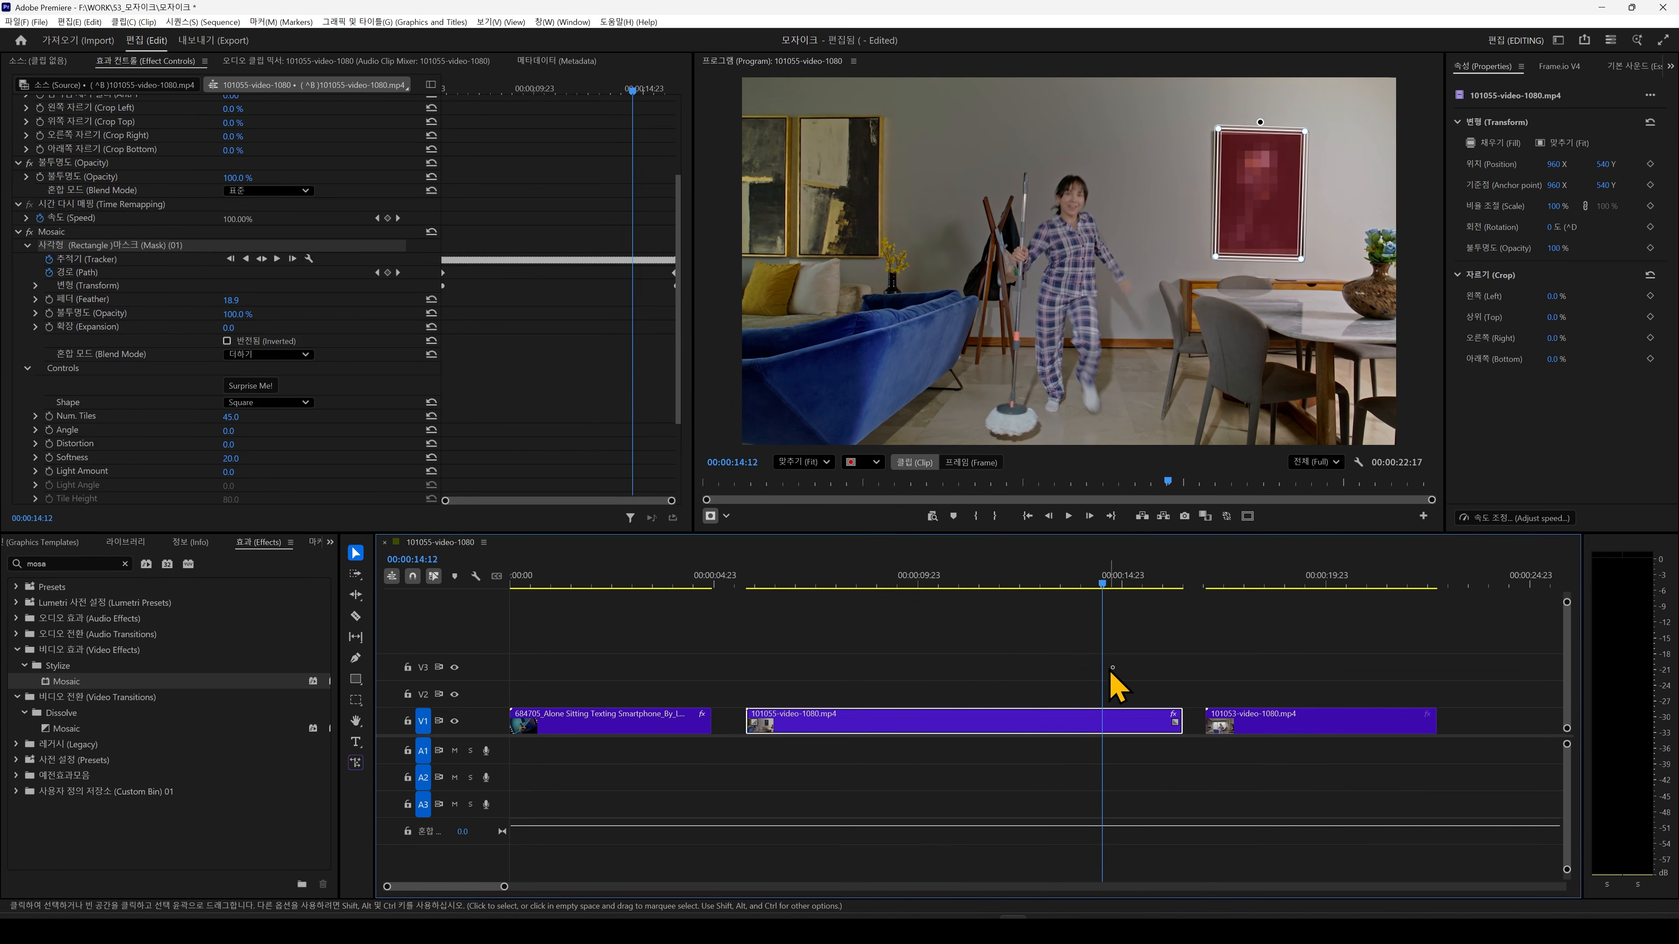
click(1065, 694)
drag(1086, 577, 748, 579)
key(space)
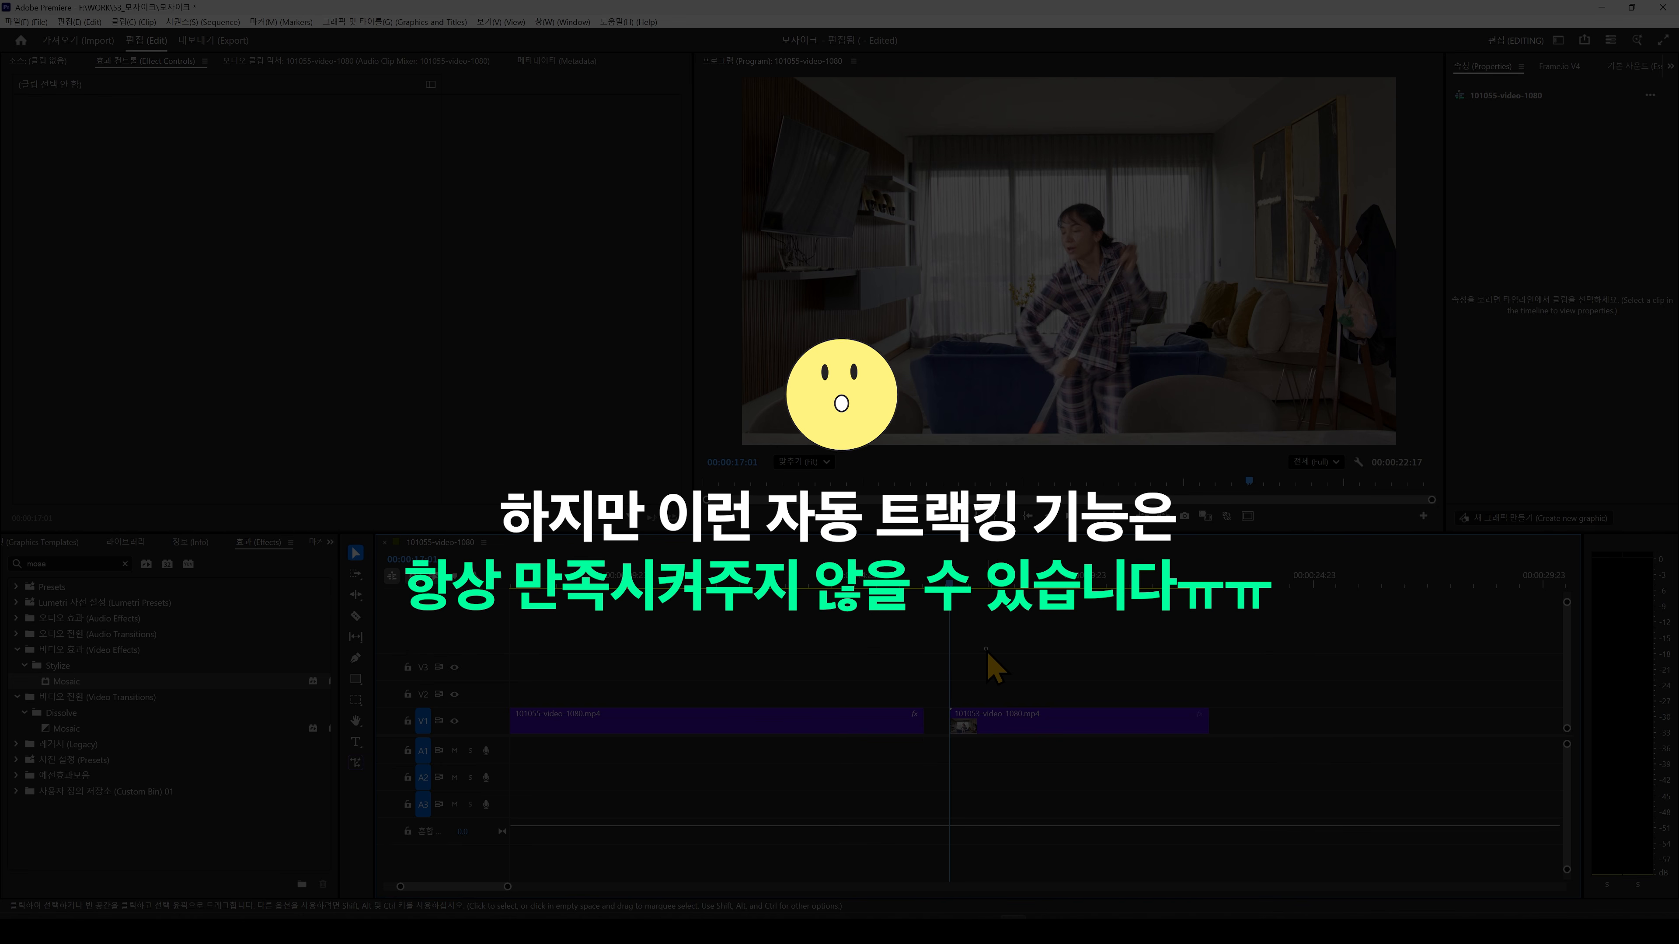
Play through the third clip to examine how the woman's face moves and gets covered.
click(950, 580)
key(space)
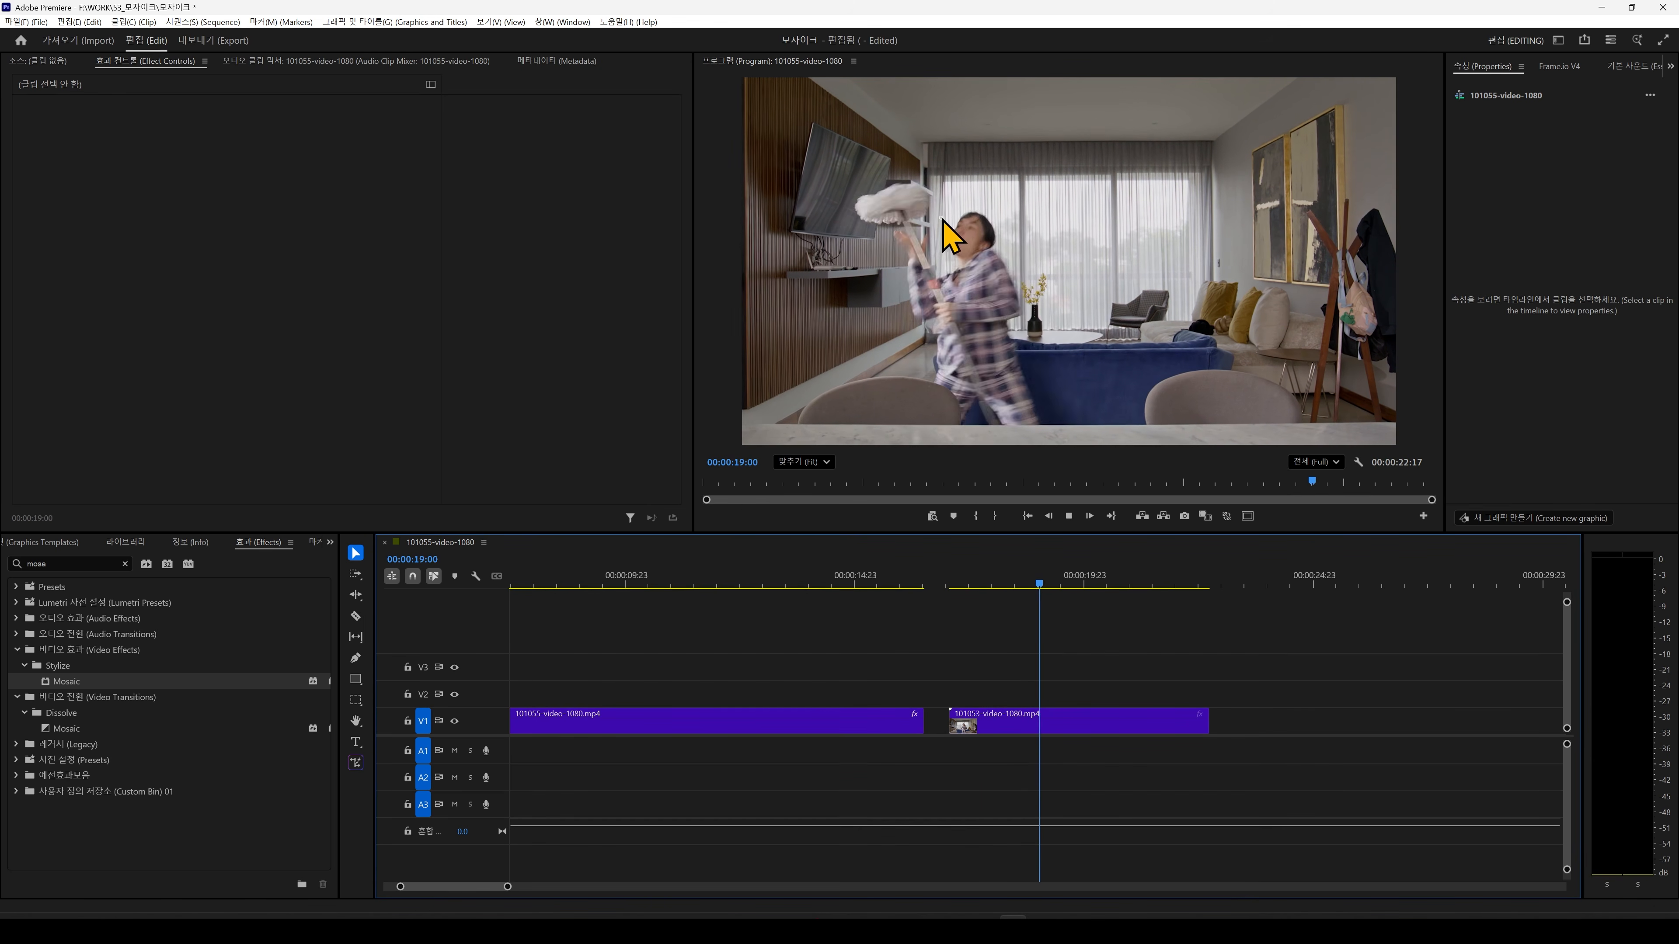
drag(1102, 580, 1047, 589)
key(space)
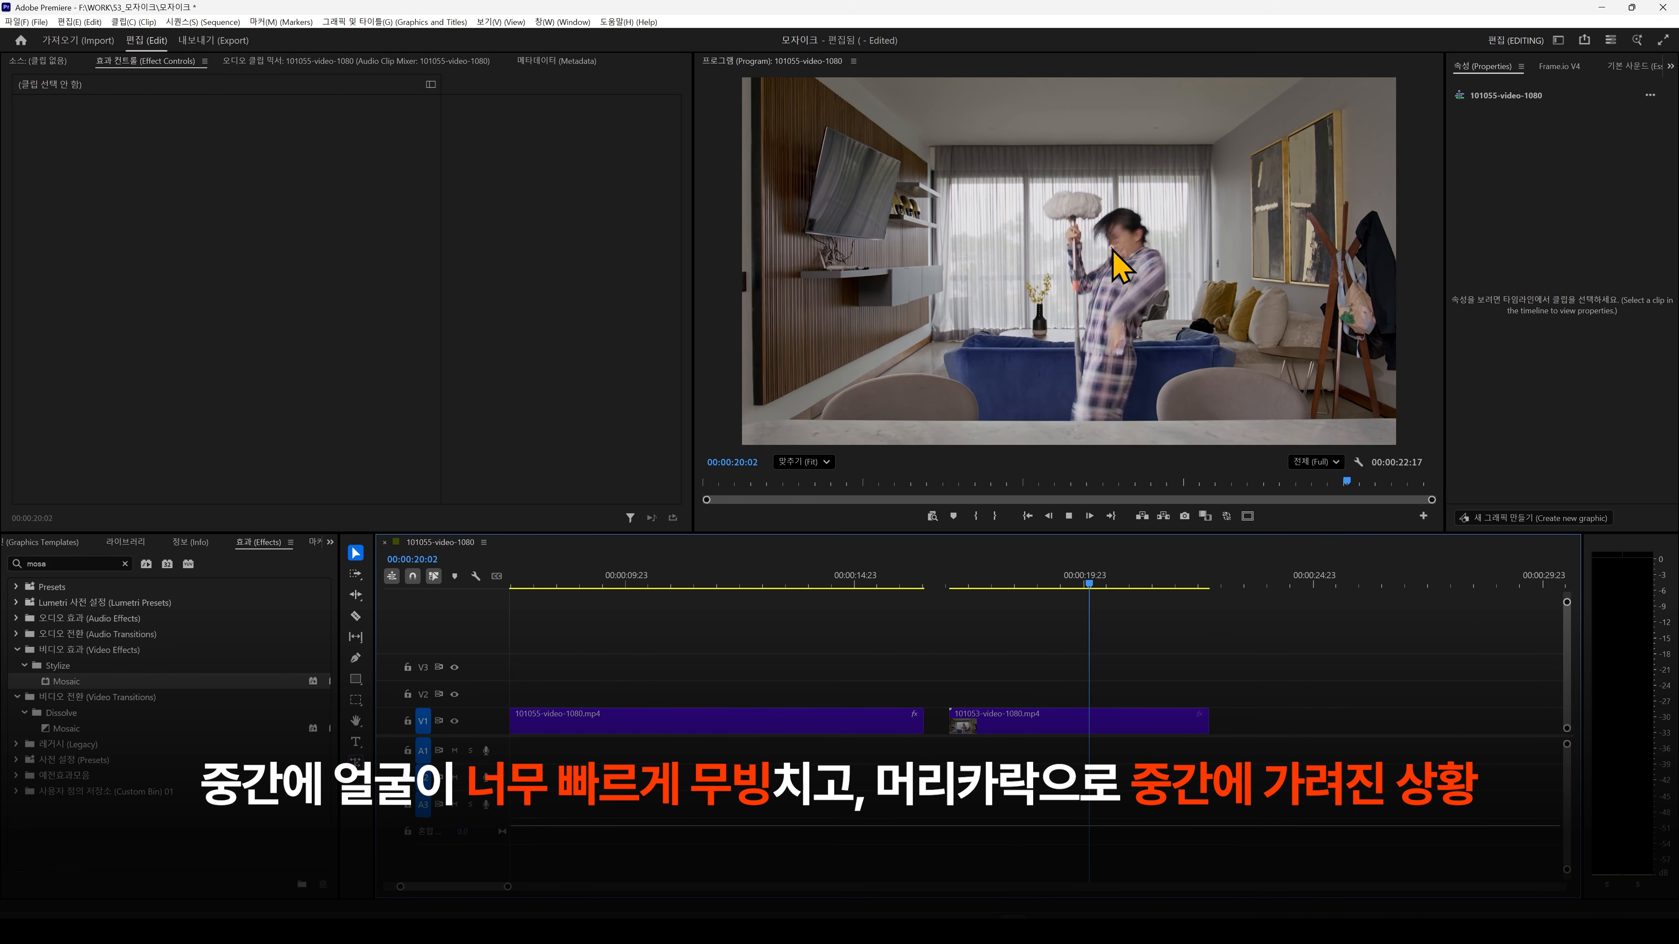
click(1173, 582)
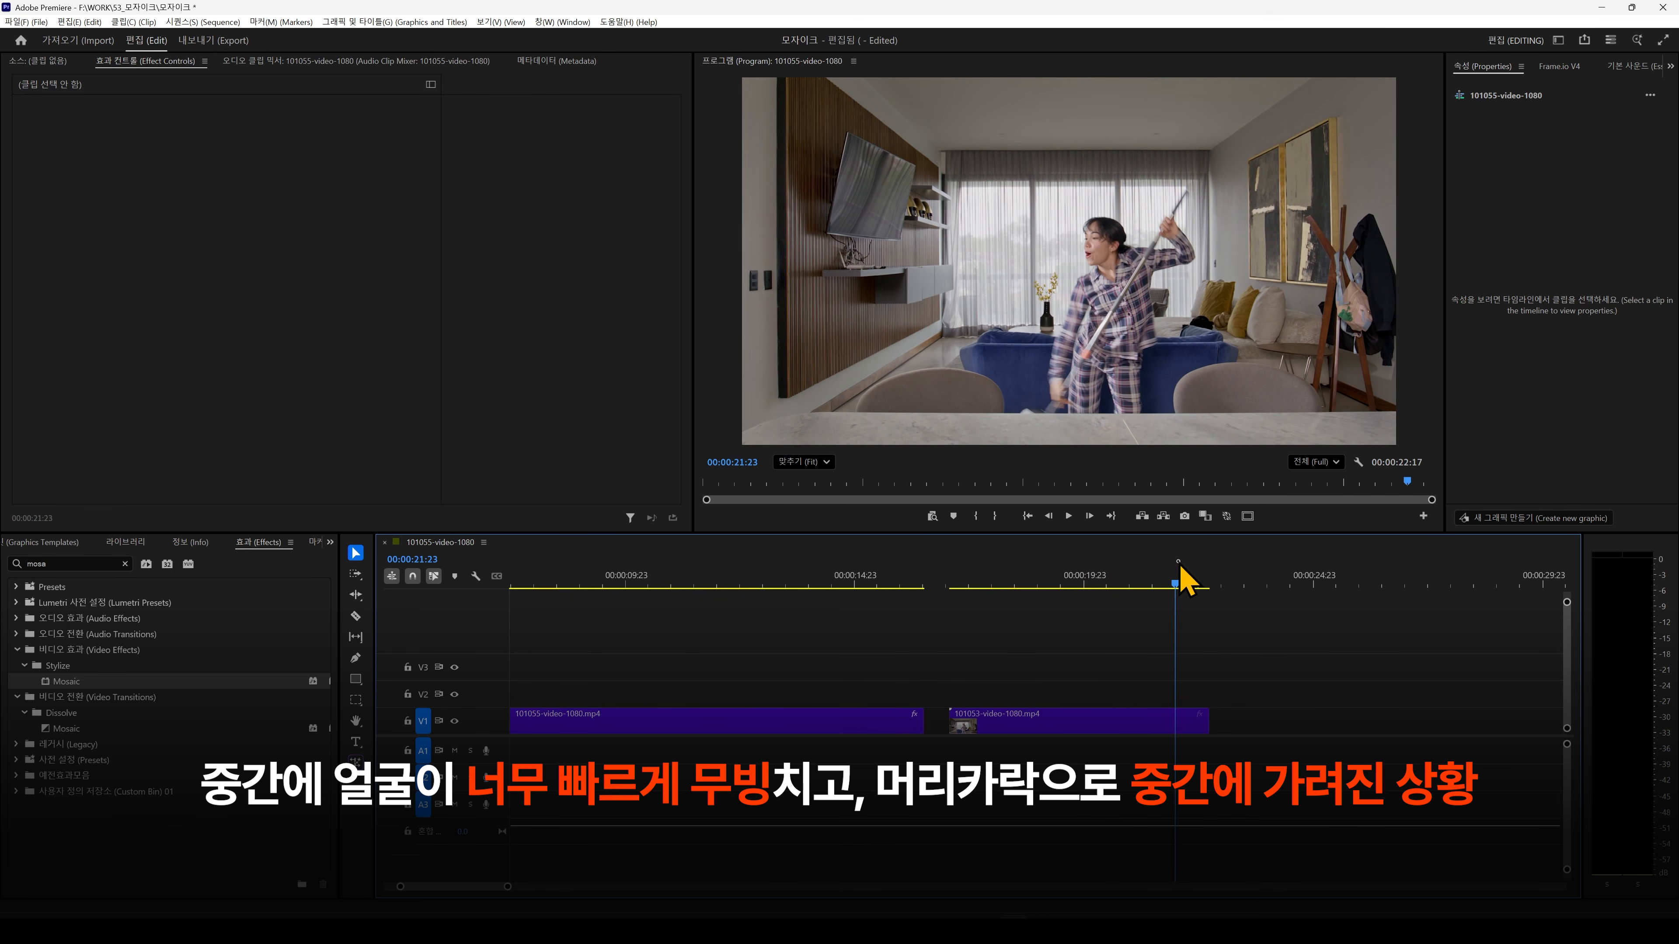
Draw an ellipse mask over the woman's face at the start of the third clip, at 00:00:17:01.
drag(1169, 581, 951, 589)
click(1005, 719)
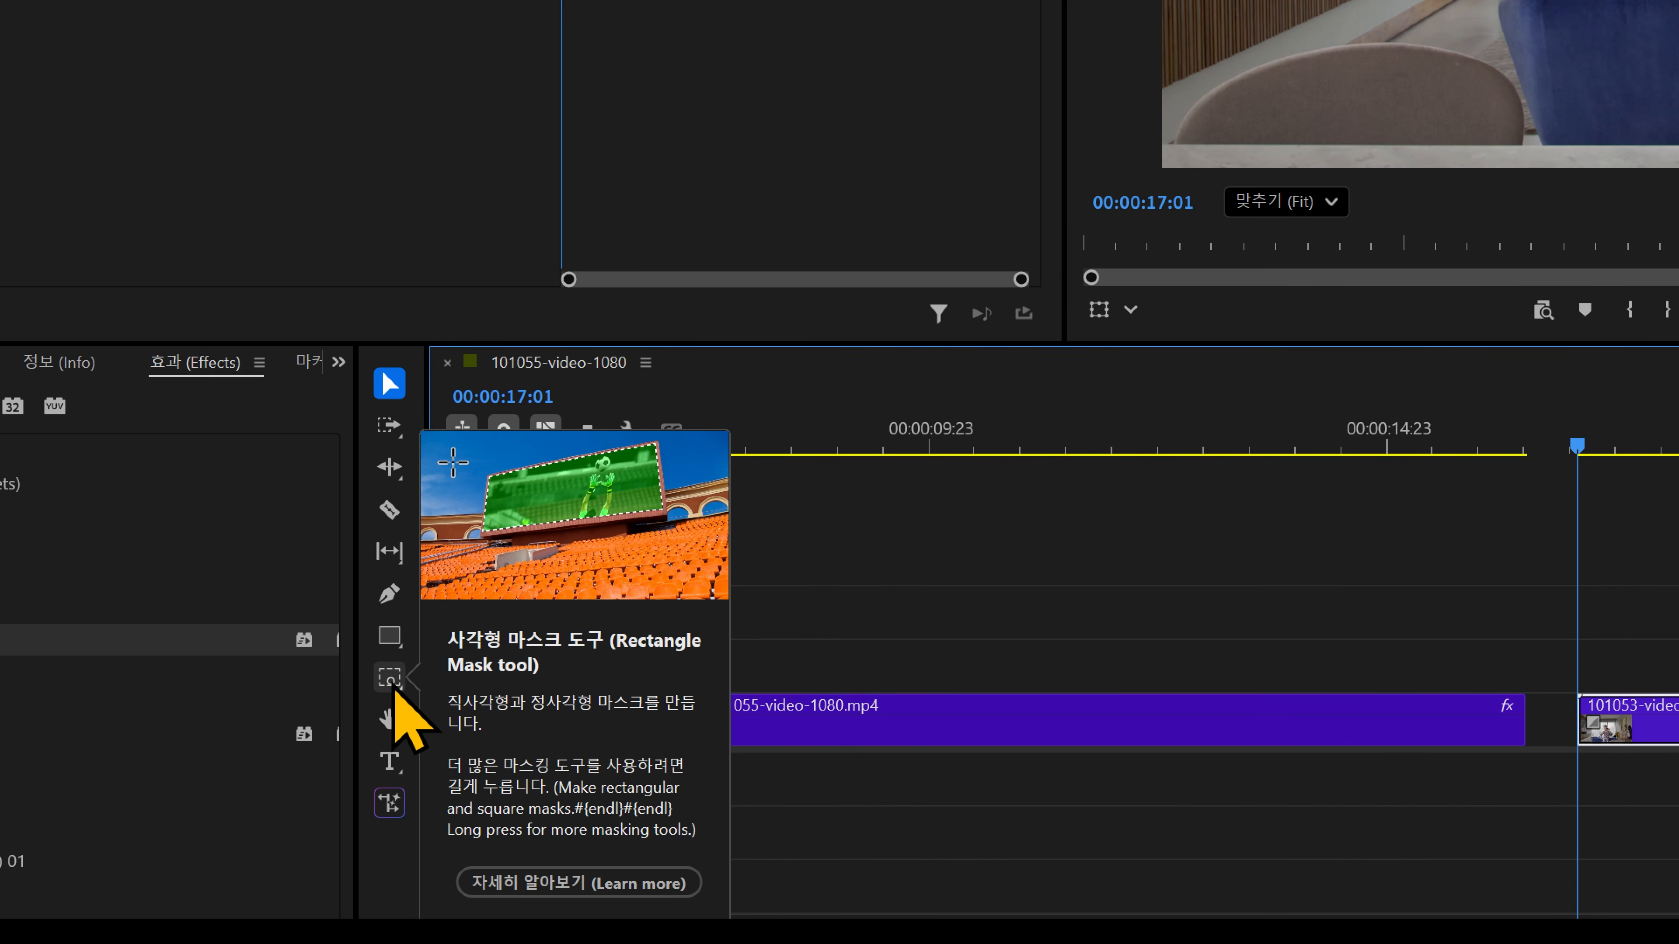
click(389, 677)
click(456, 697)
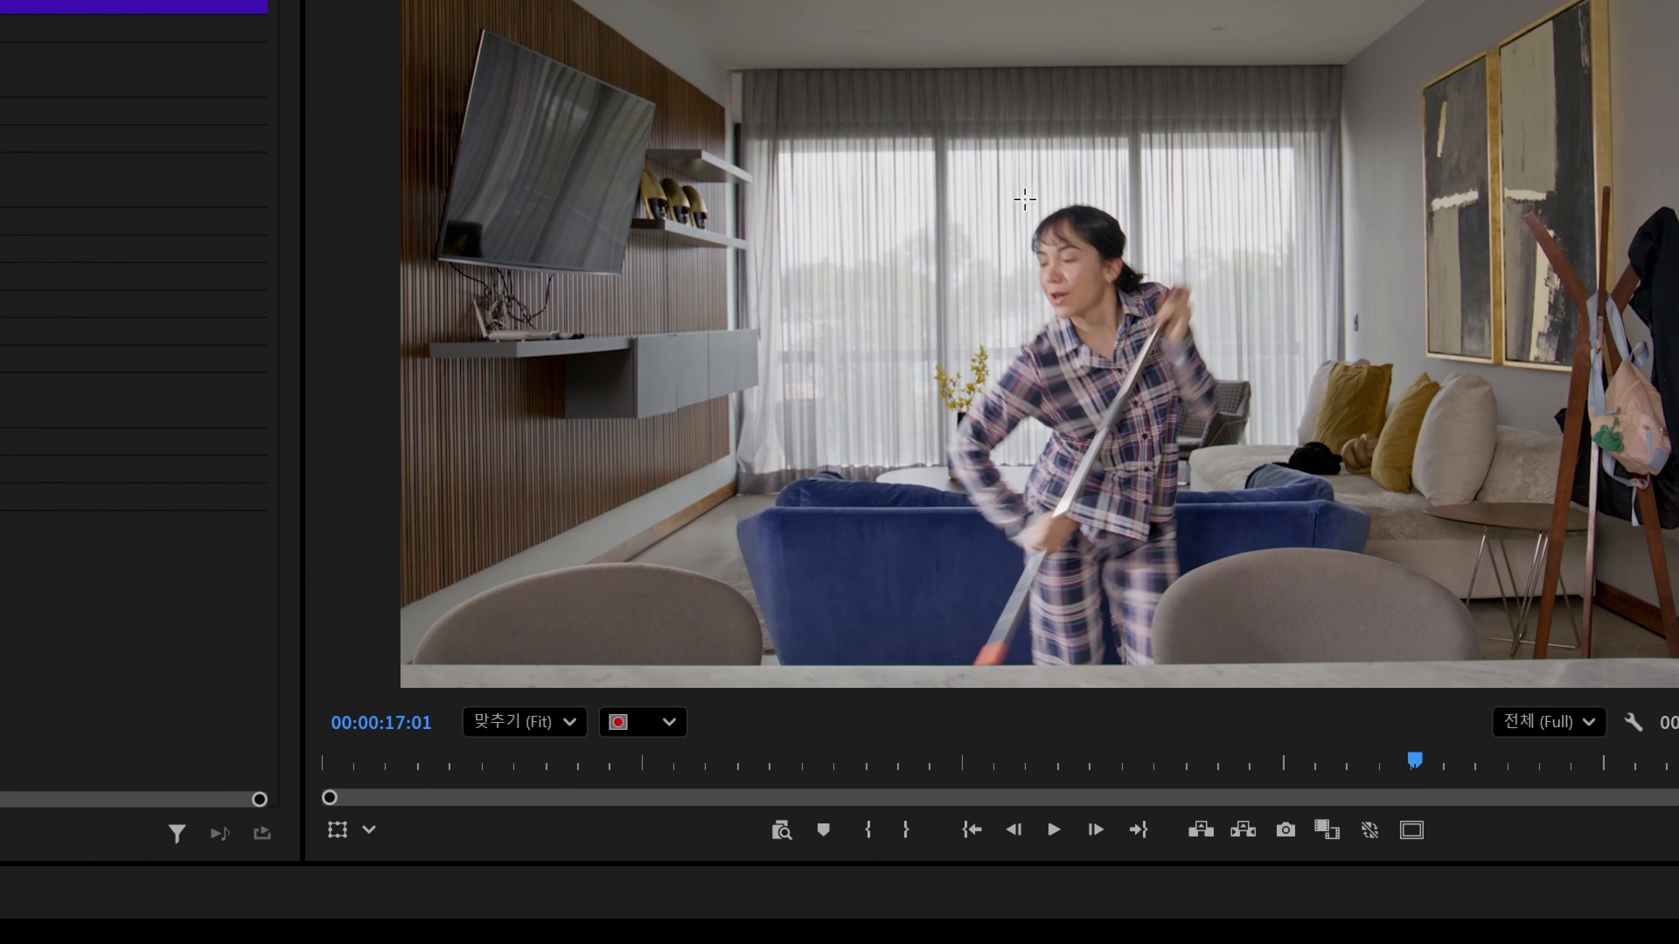
drag(1021, 196, 1167, 348)
drag(1117, 284, 1104, 276)
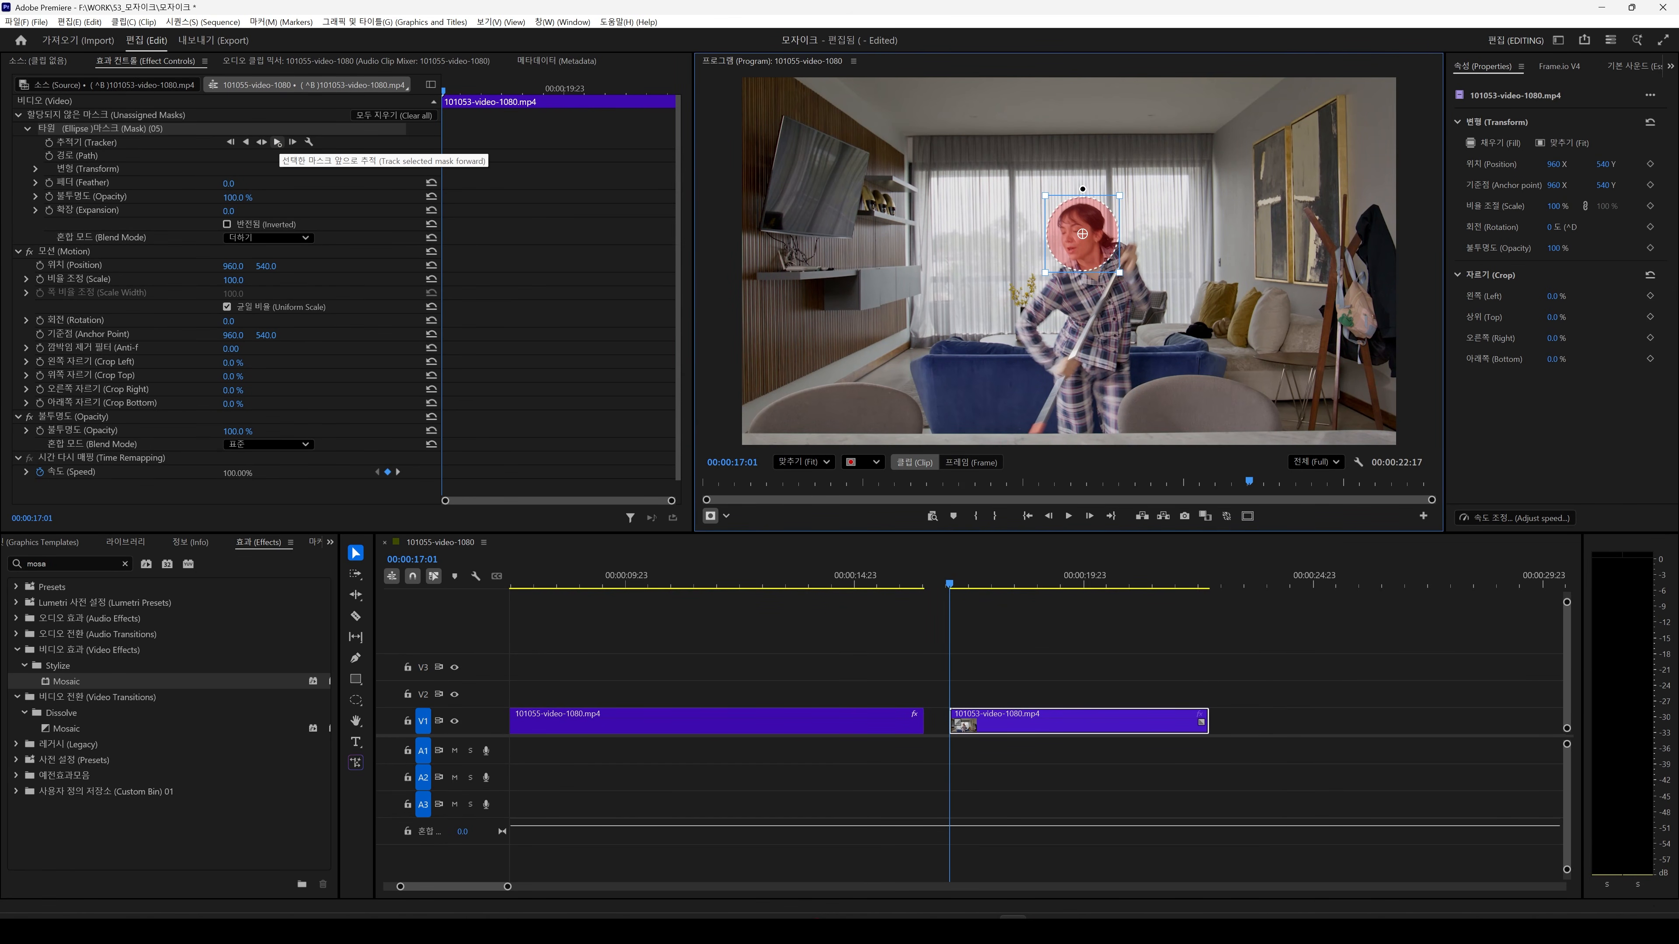
Track the ellipse mask forward through the third clip and check how well it follows the face.
click(278, 143)
click(960, 582)
drag(961, 581, 1065, 575)
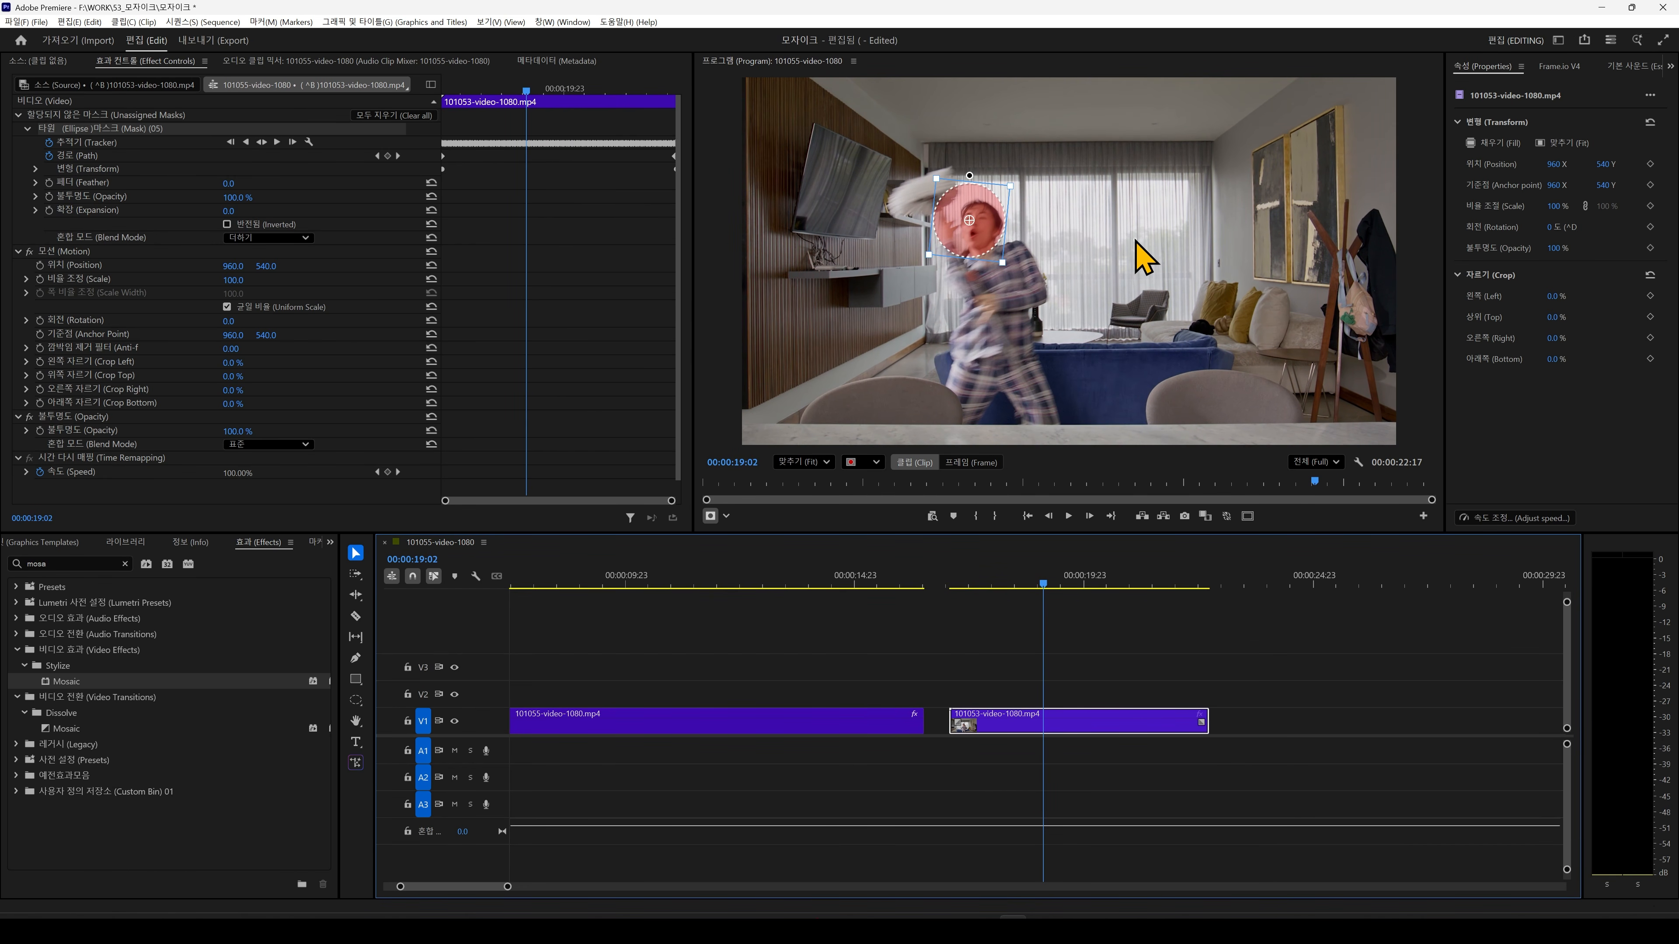
Delete the ellipse mask's tracking keyframes after 00:00:18:21 and expand the mask's Transform properties.
drag(528, 91, 518, 129)
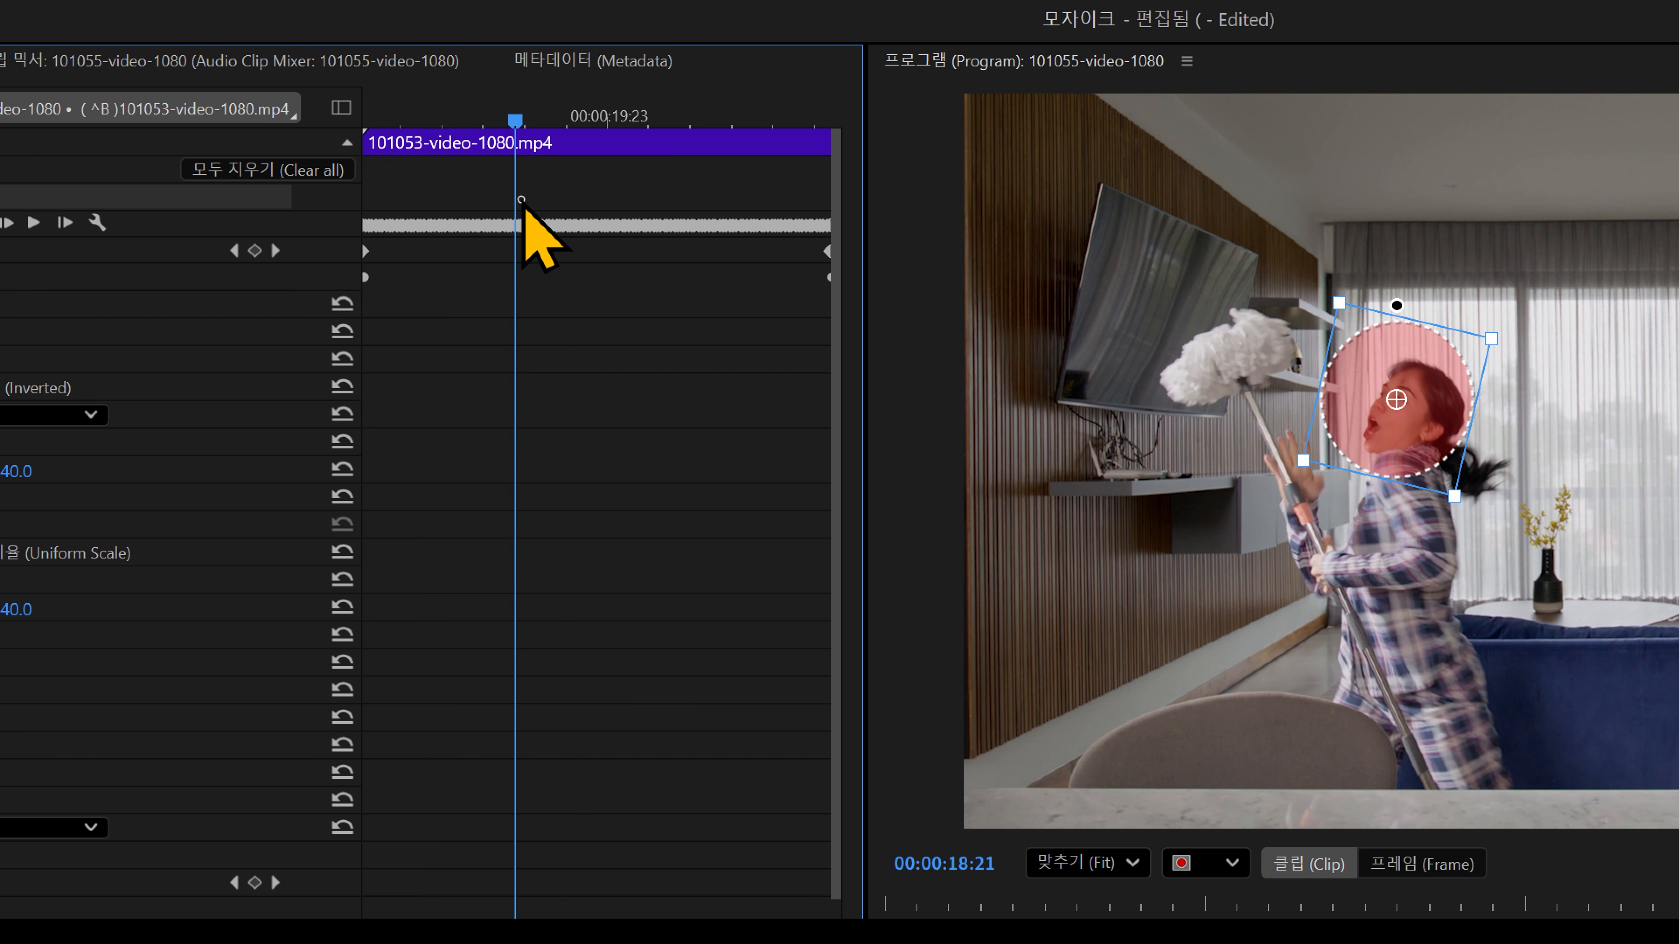
drag(519, 198, 838, 245)
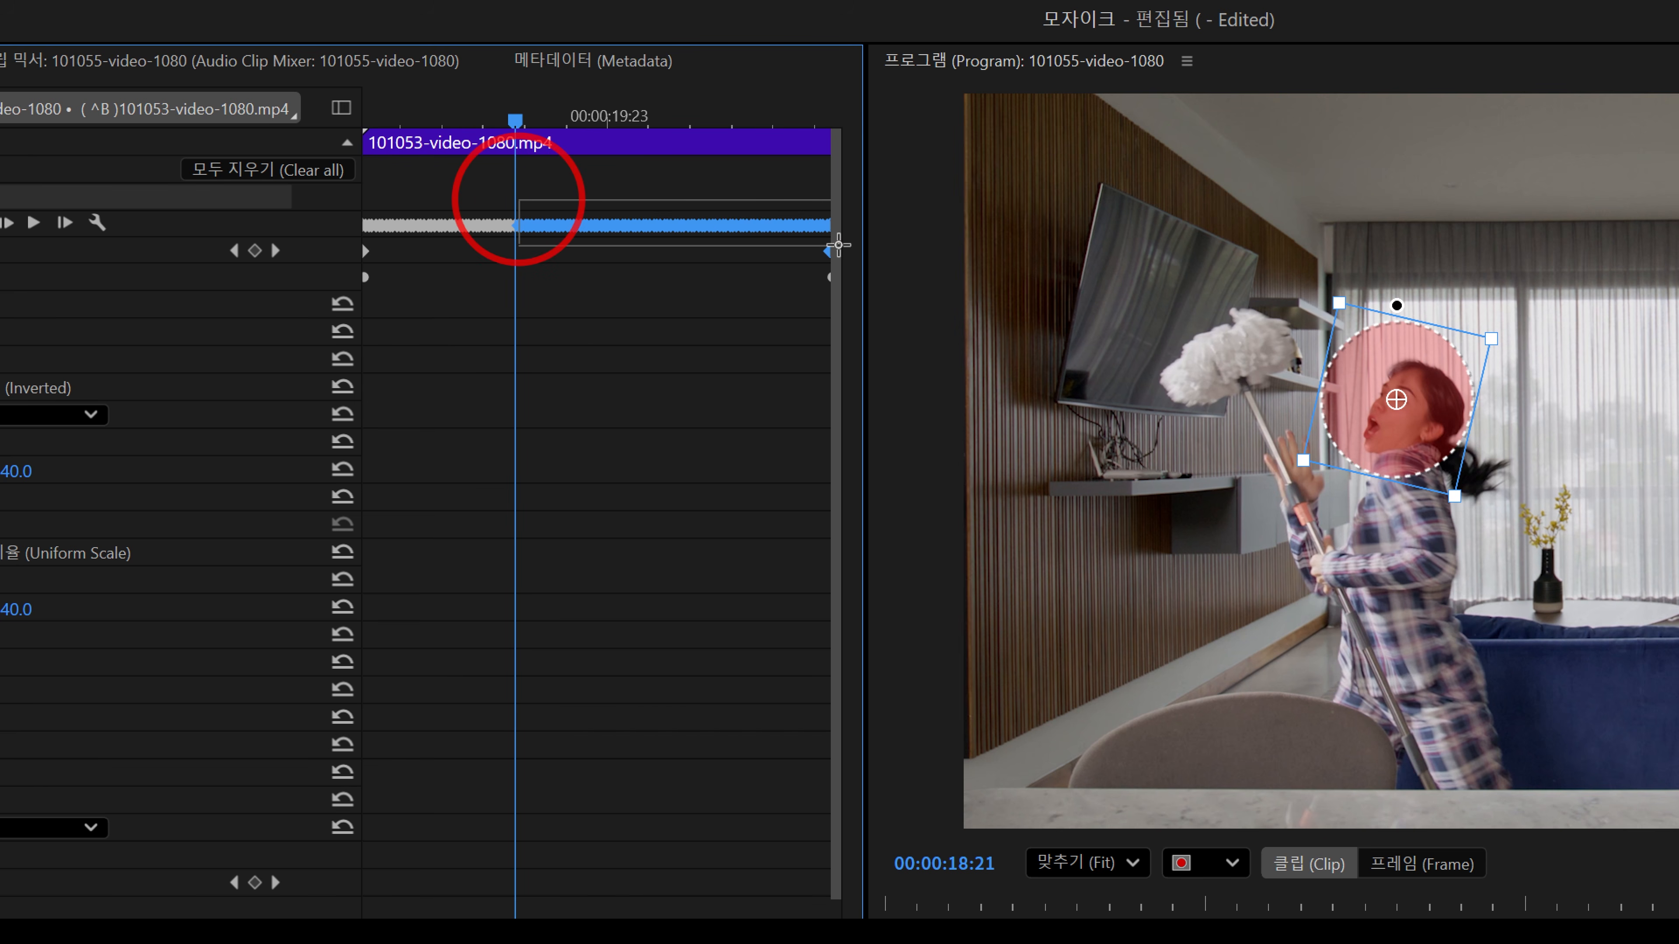
drag(831, 238, 831, 237)
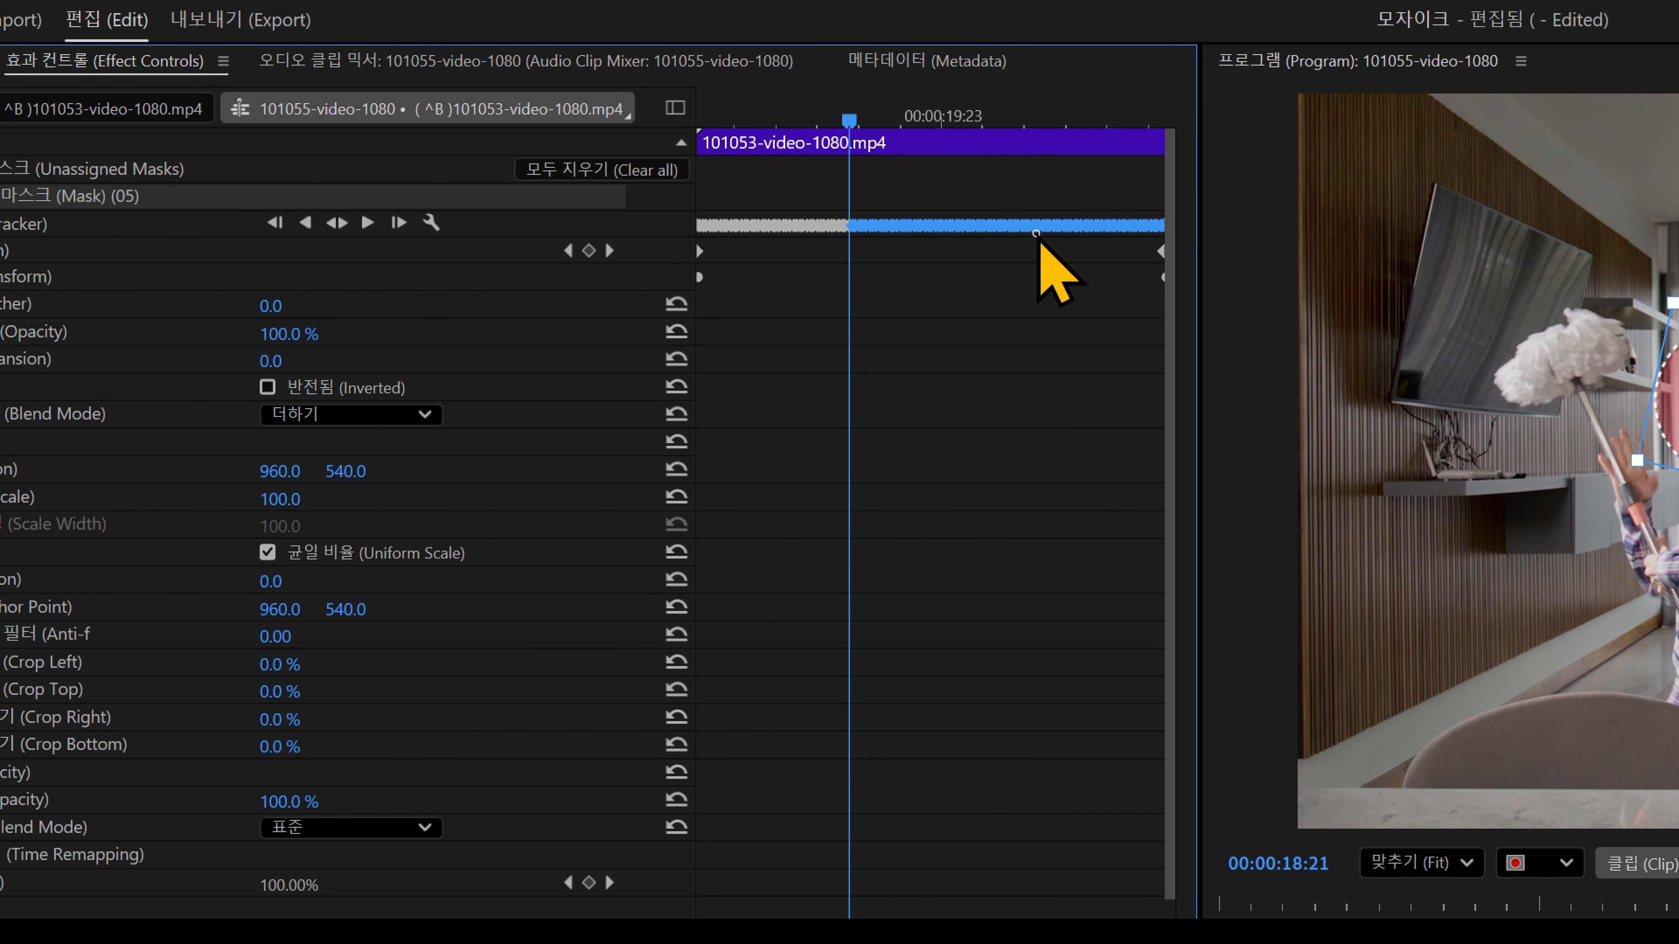
key(Delete)
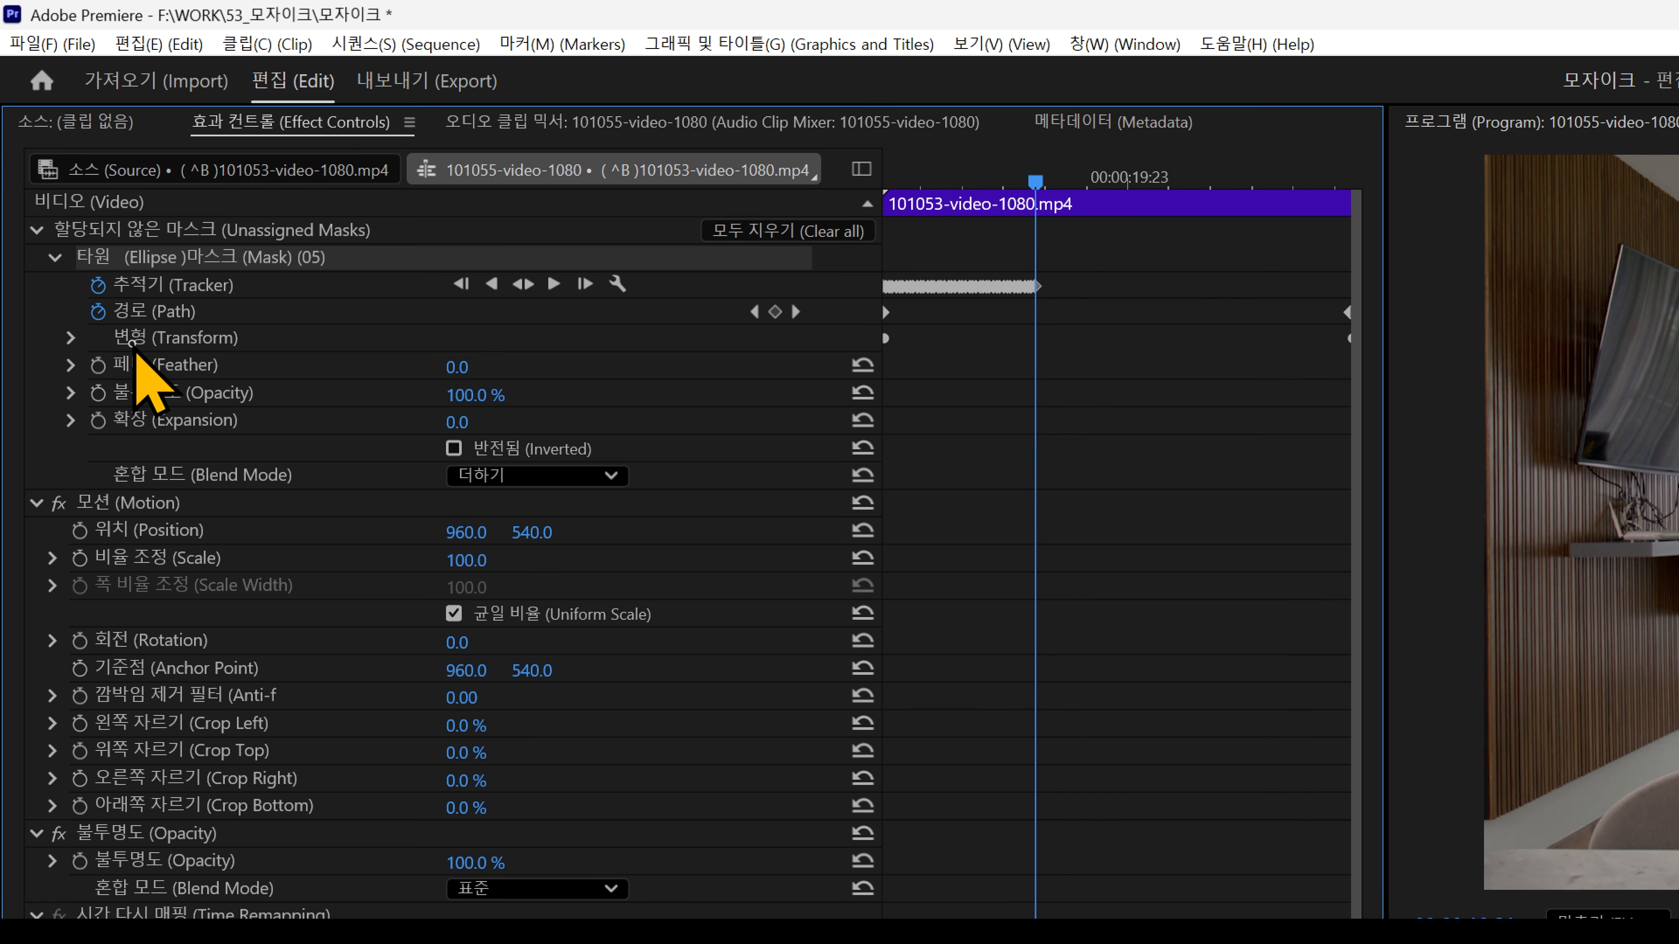
click(73, 339)
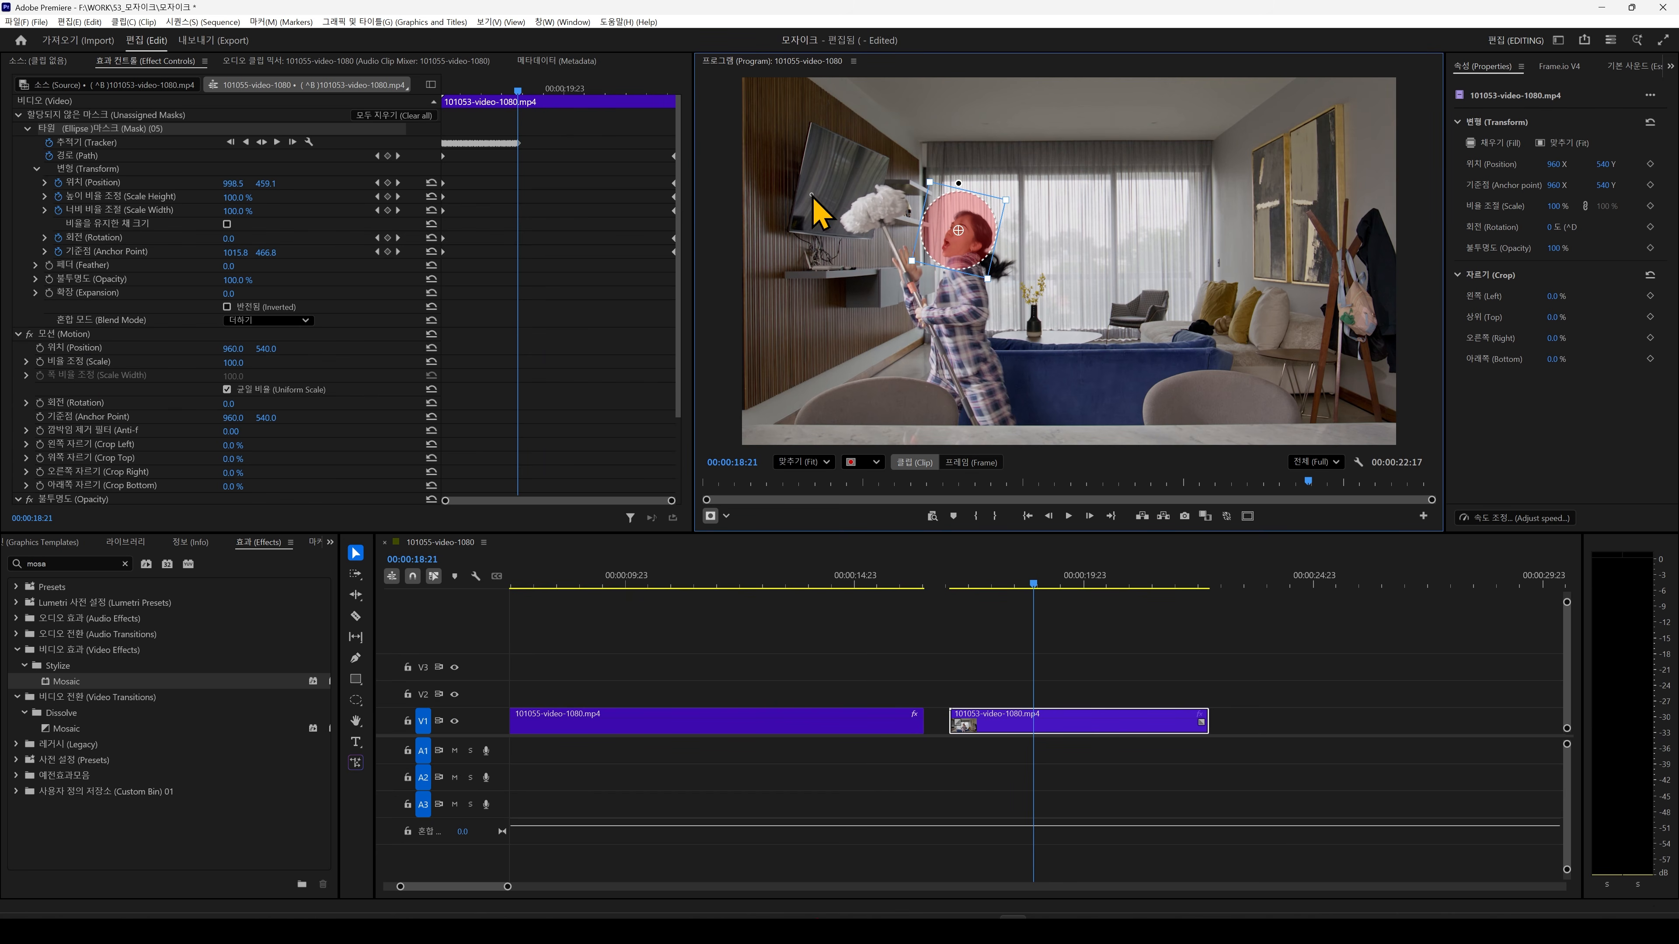
Try to reposition the ellipse mask over the woman's face at 00:00:19:07, 00:00:19:16 and 00:00:20:13 in Clip mode.
drag(519, 99, 536, 100)
drag(960, 259, 1003, 237)
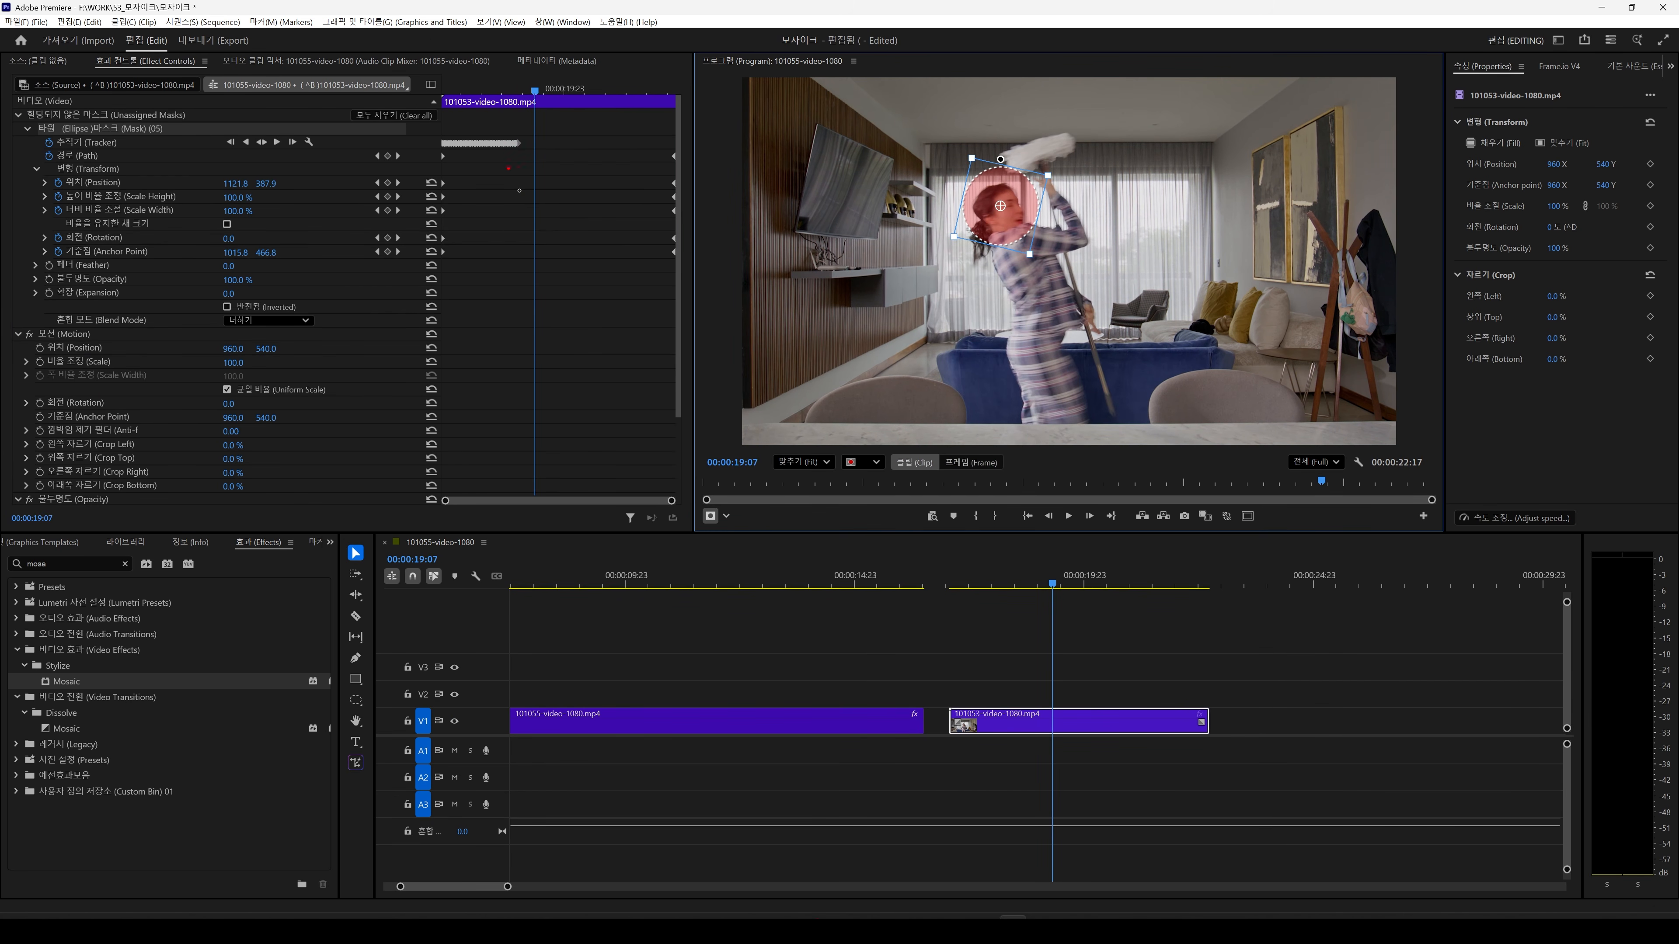
click(556, 101)
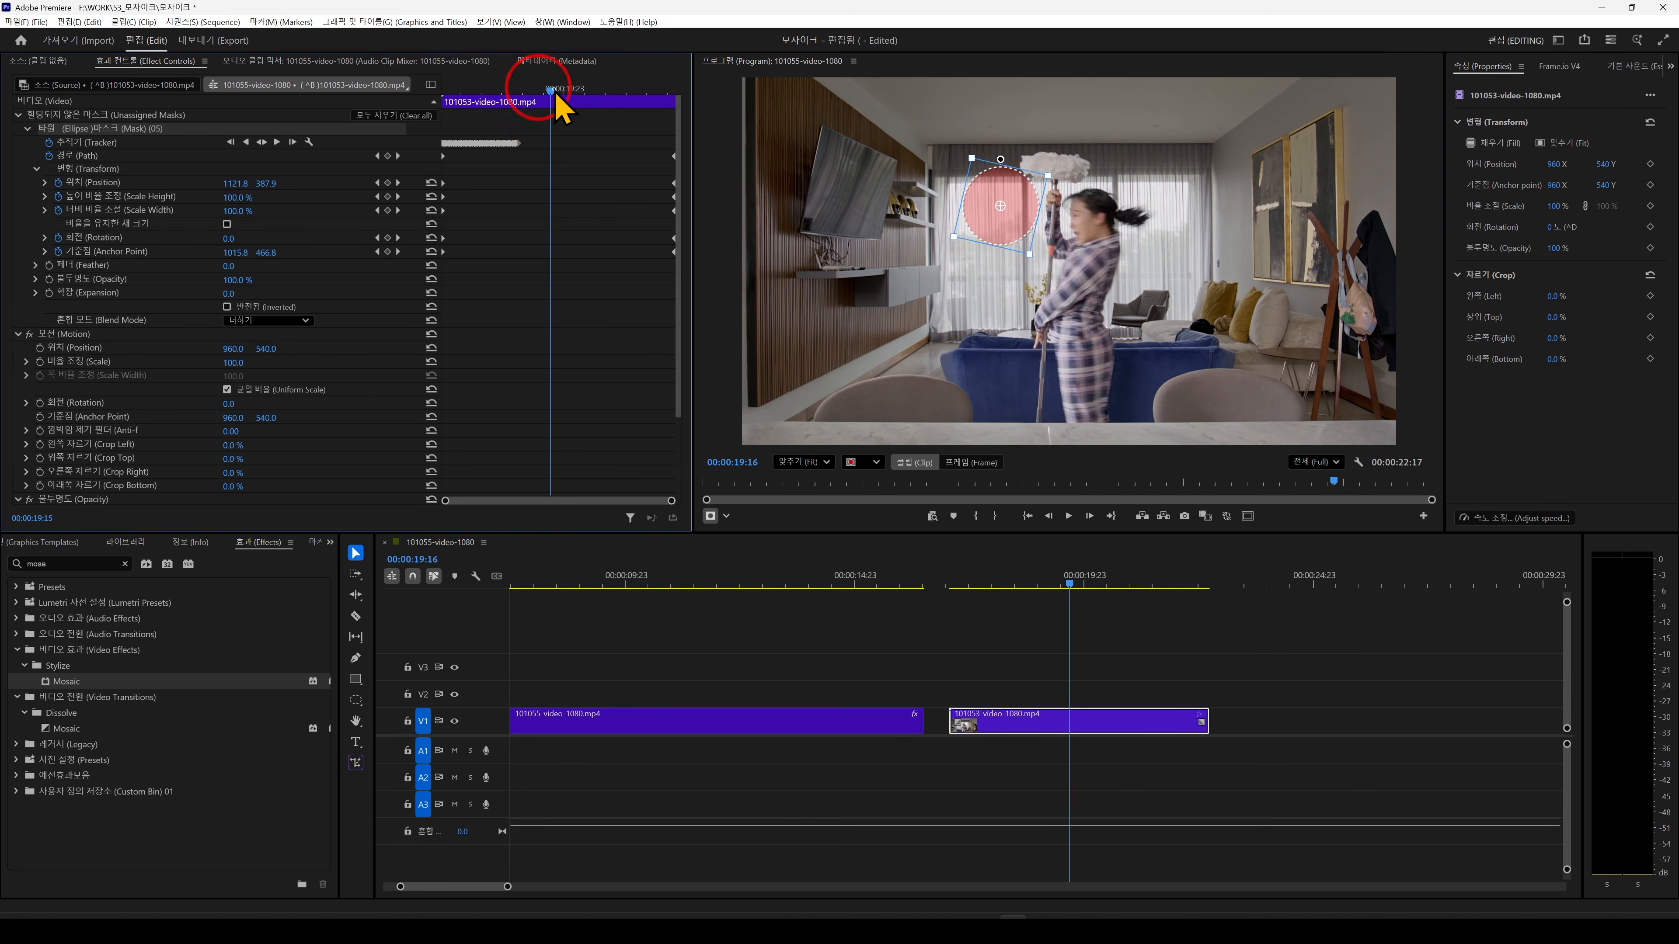
drag(993, 221, 1096, 230)
click(630, 102)
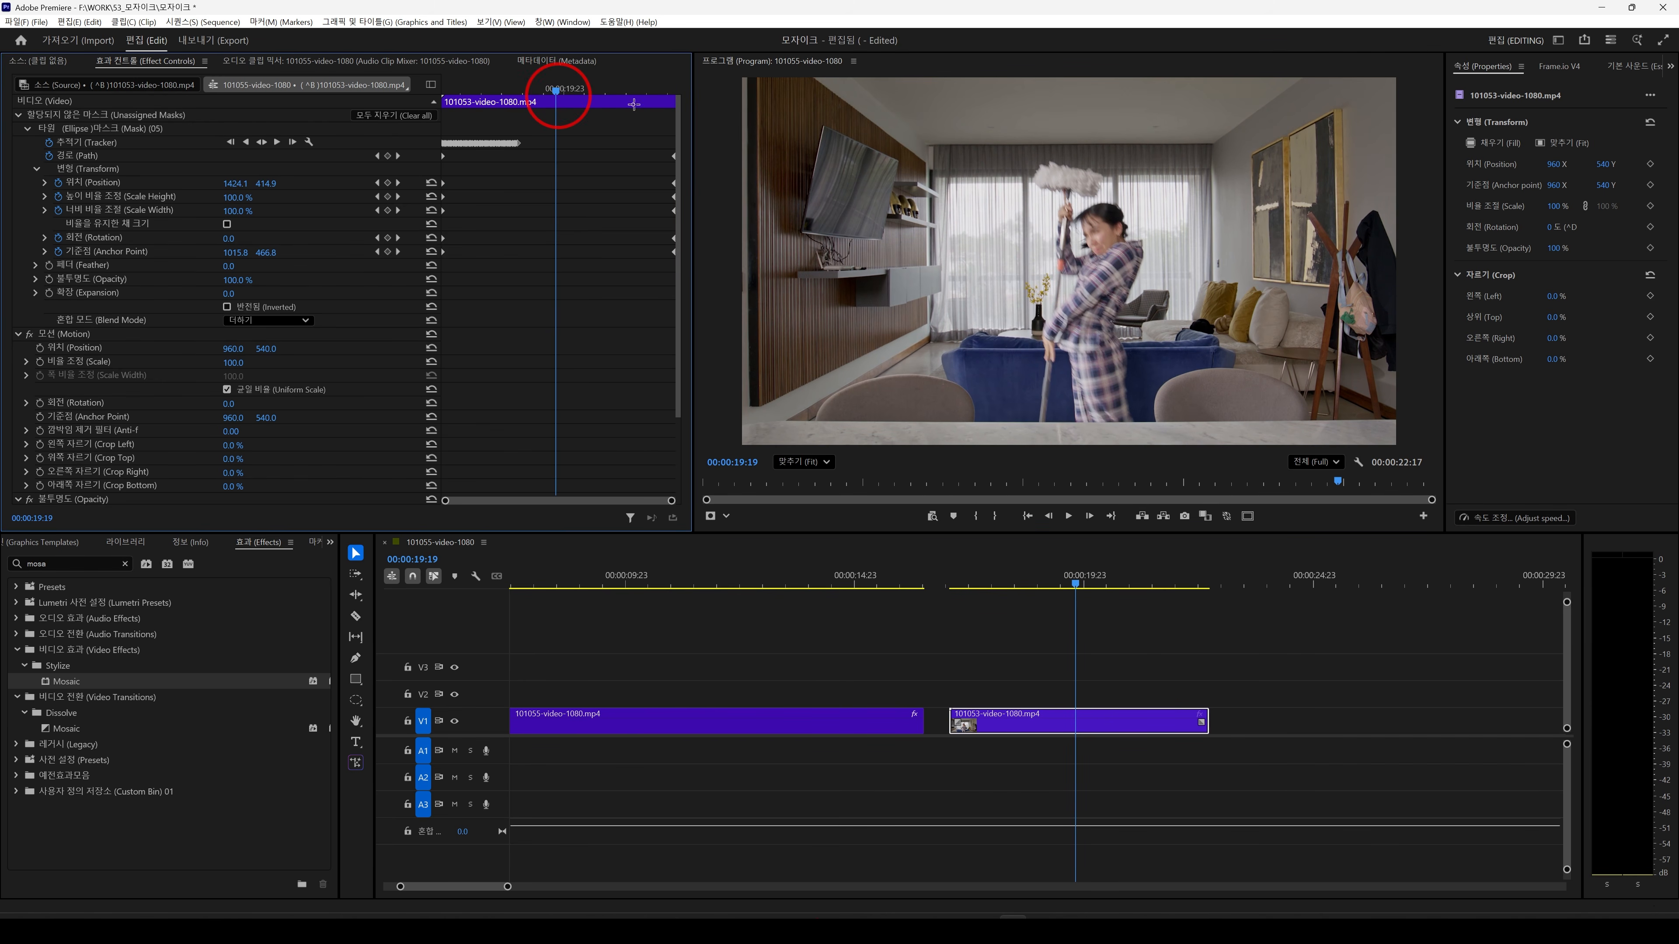
drag(1106, 237, 1202, 292)
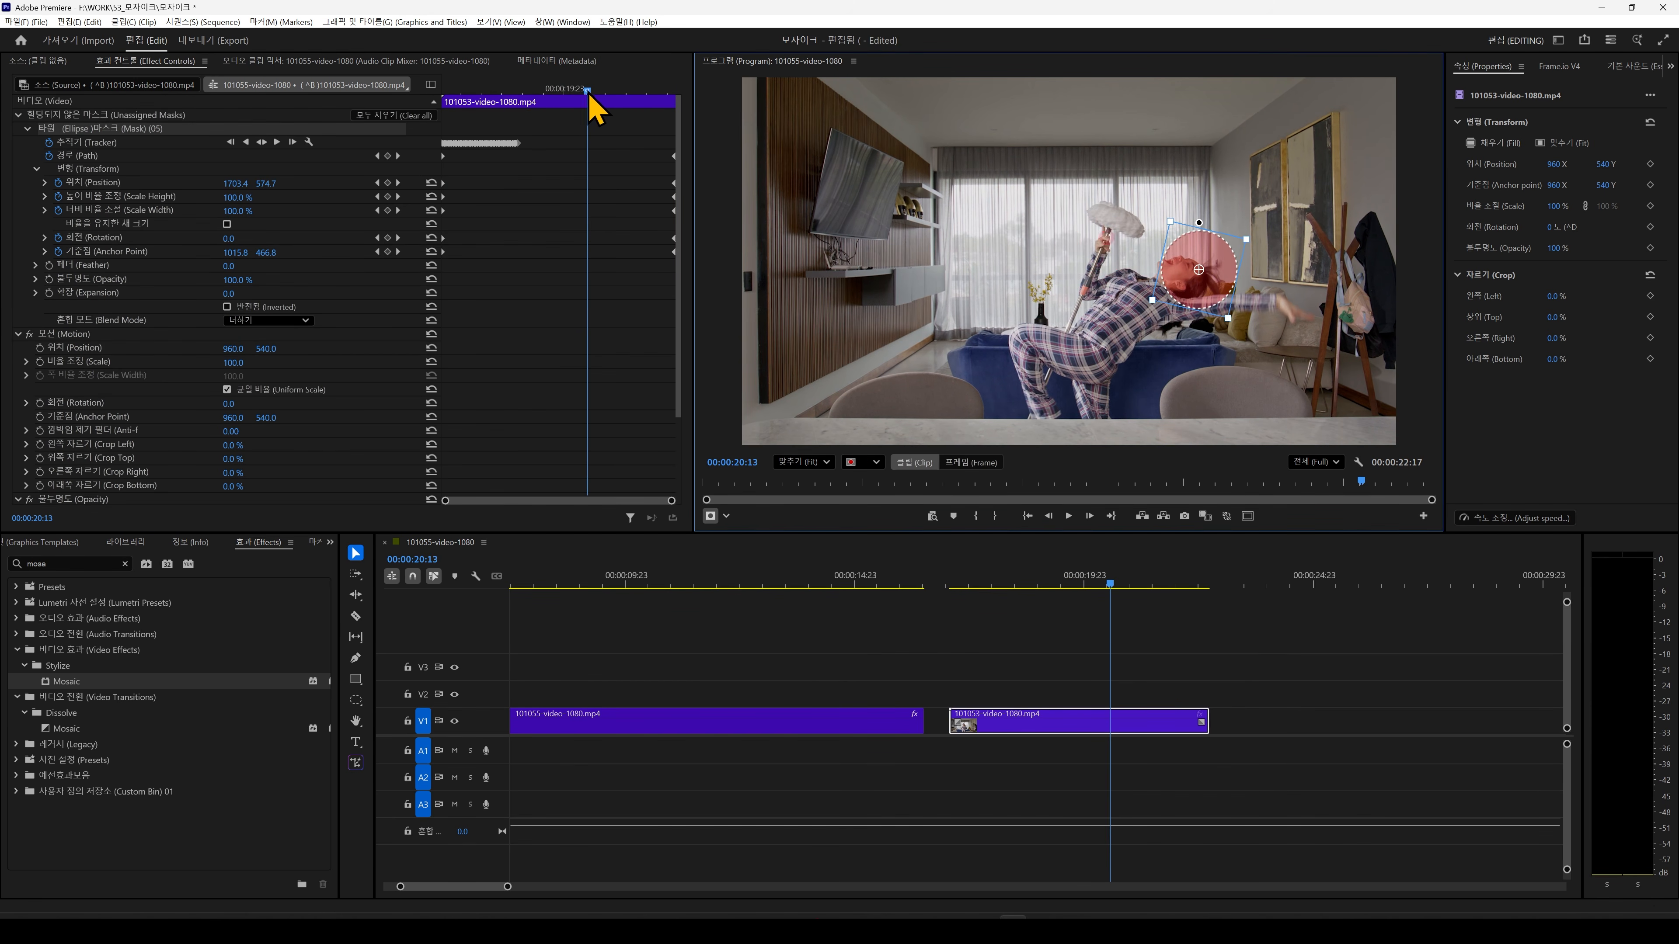
Switch mask editing to Frame mode and adjust the ellipse over the woman's face at 00:00:18:21.
drag(587, 89, 528, 92)
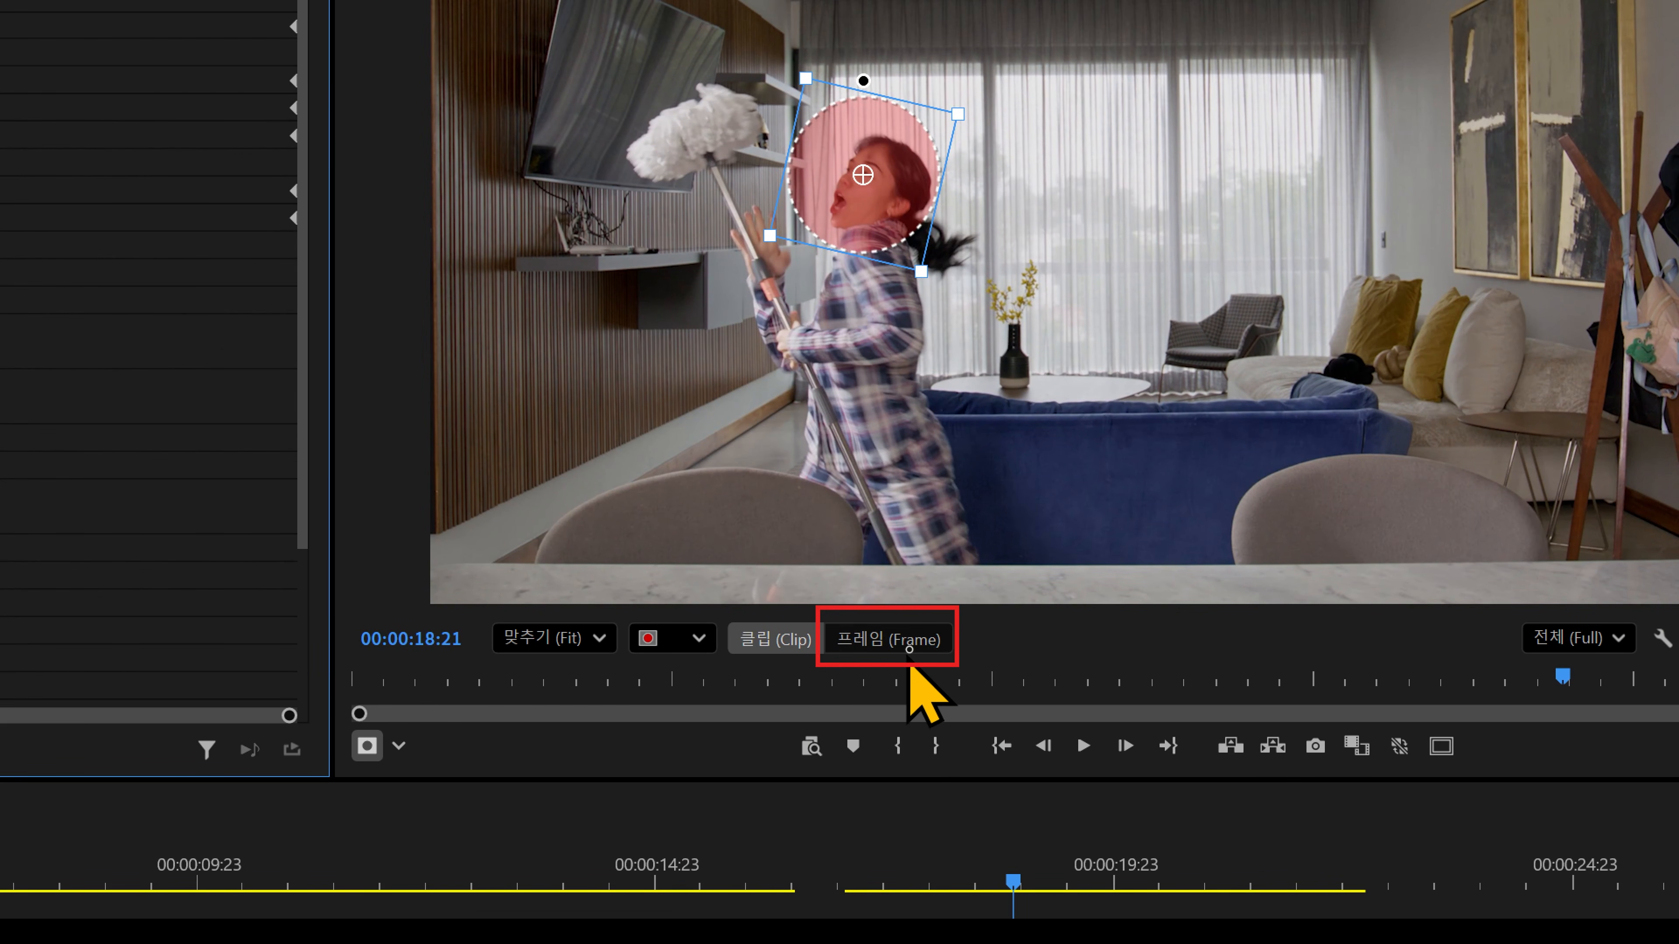
click(902, 644)
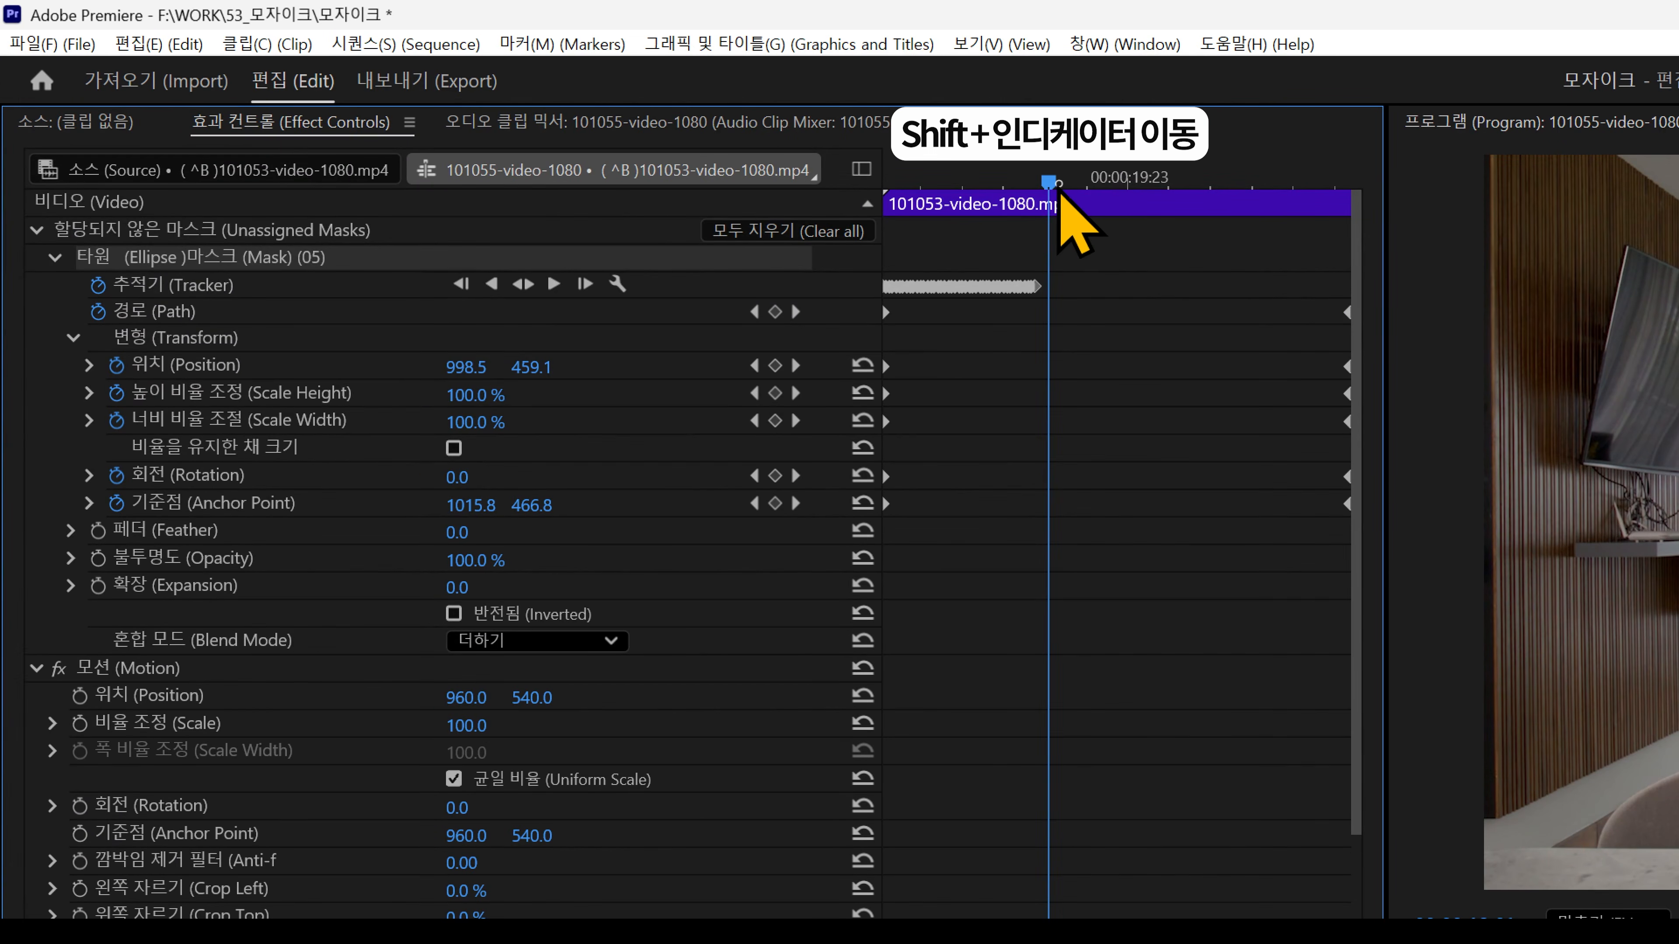
drag(1036, 190, 1035, 192)
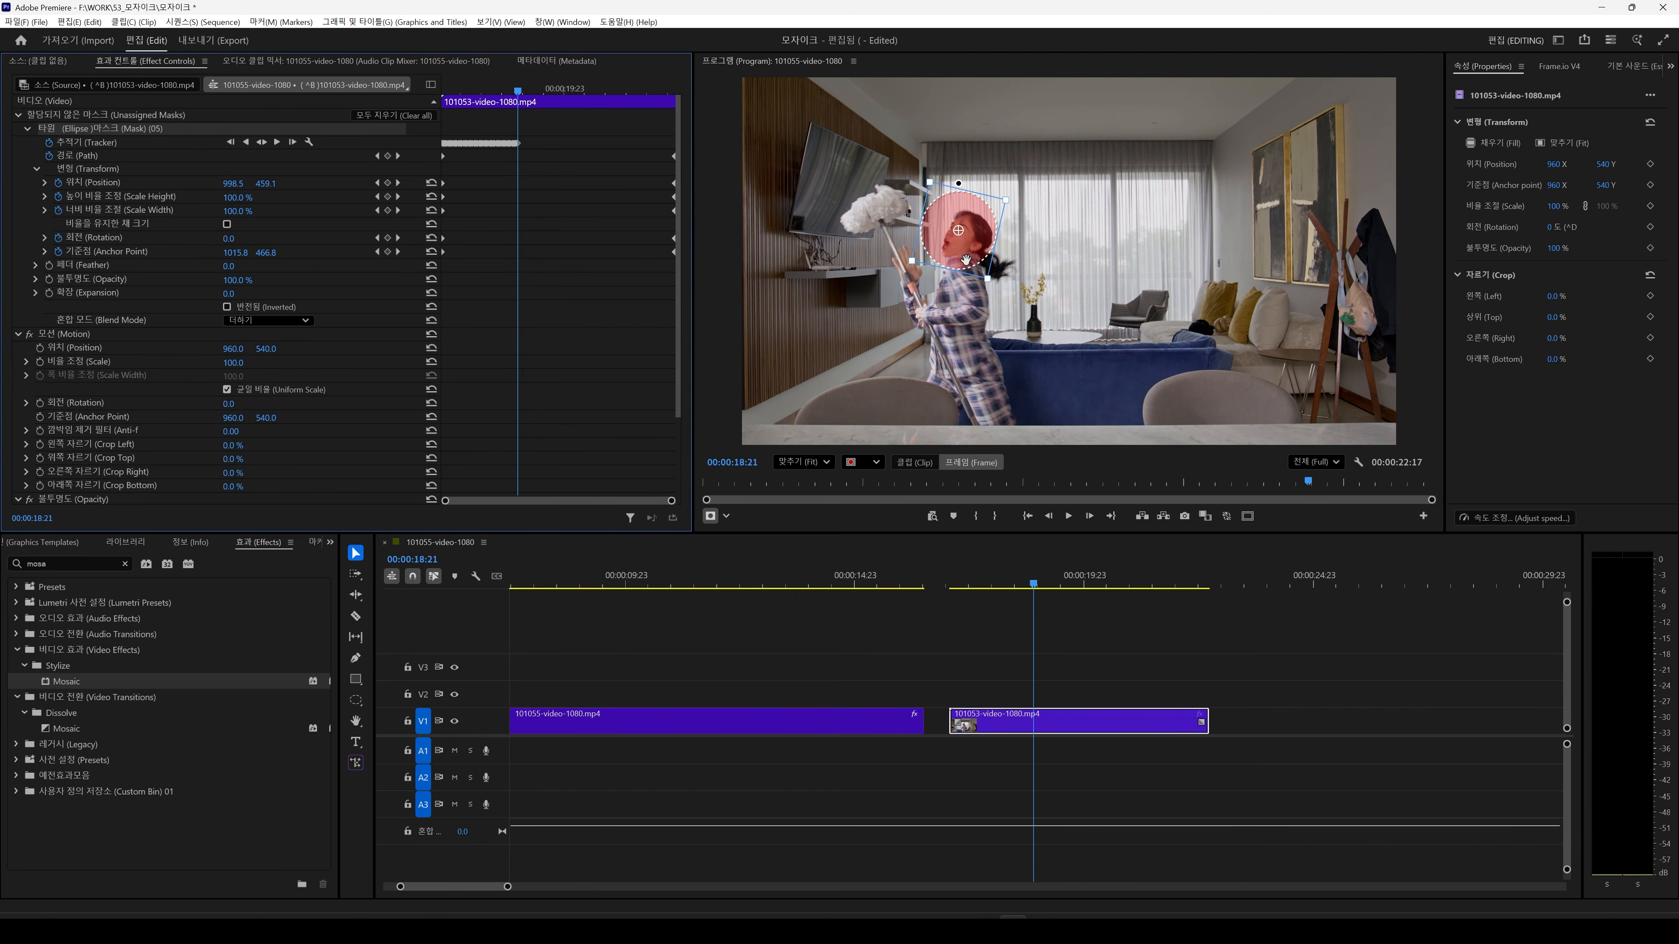
drag(966, 263, 970, 266)
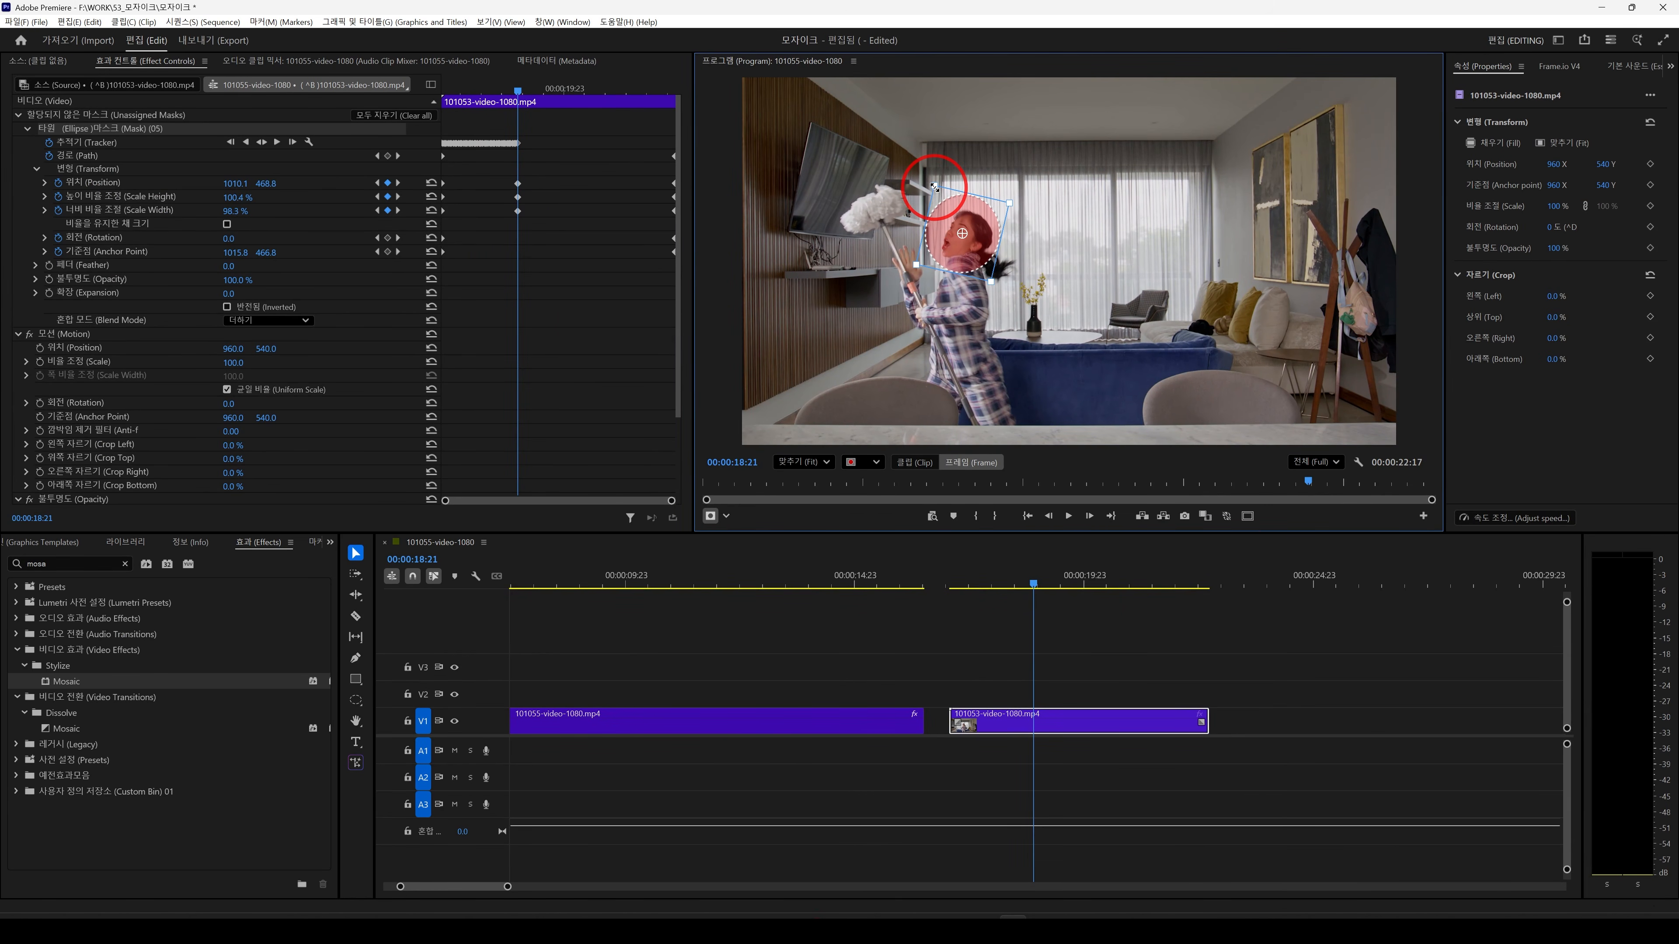
Shrink the ellipse mask around the woman's face at 00:00:18:21 and reposition it over the face at 00:00:19:04 and a few frames further on.
drag(934, 187, 958, 208)
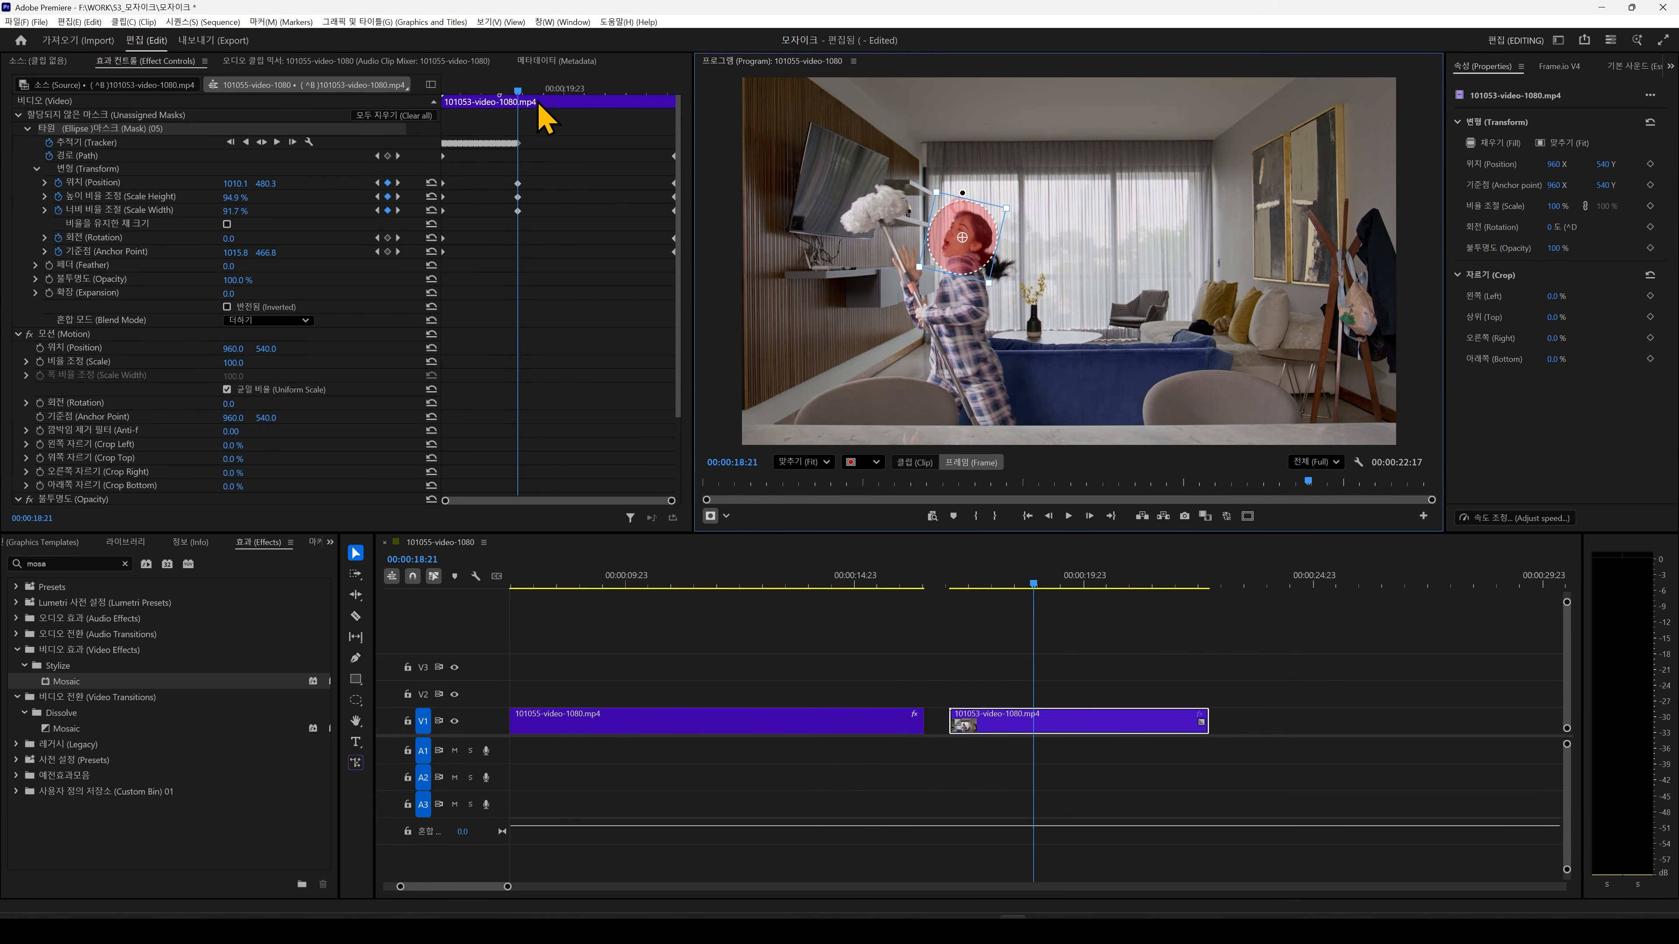
drag(519, 97, 531, 100)
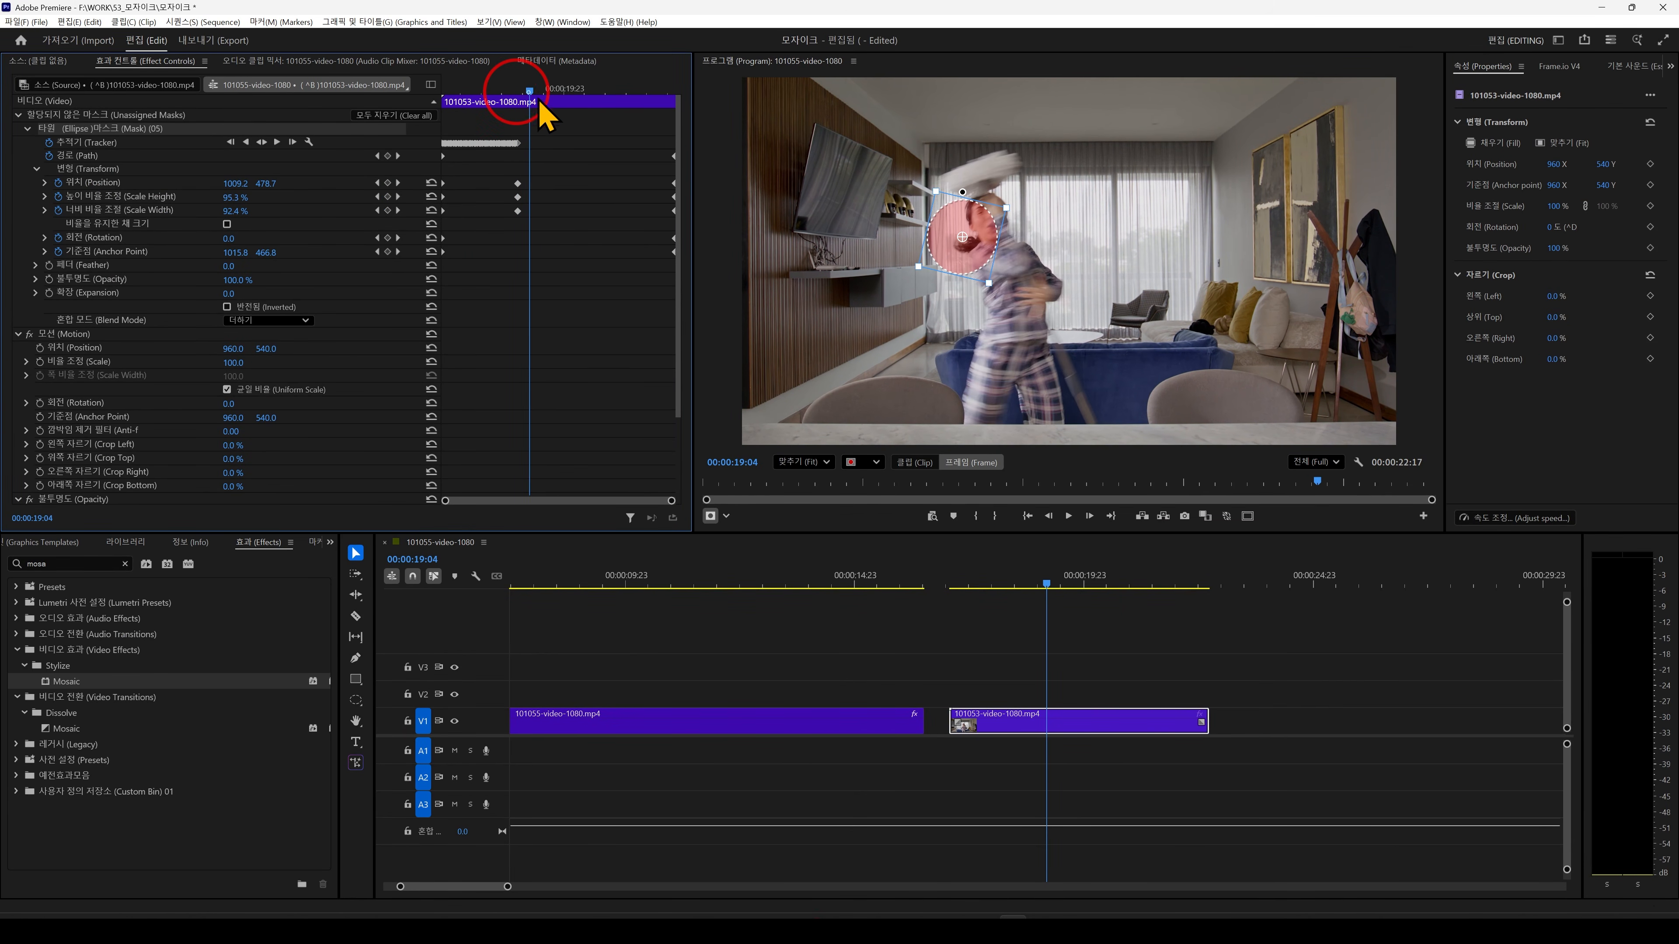
drag(985, 258, 1035, 227)
click(534, 92)
click(542, 98)
click(554, 98)
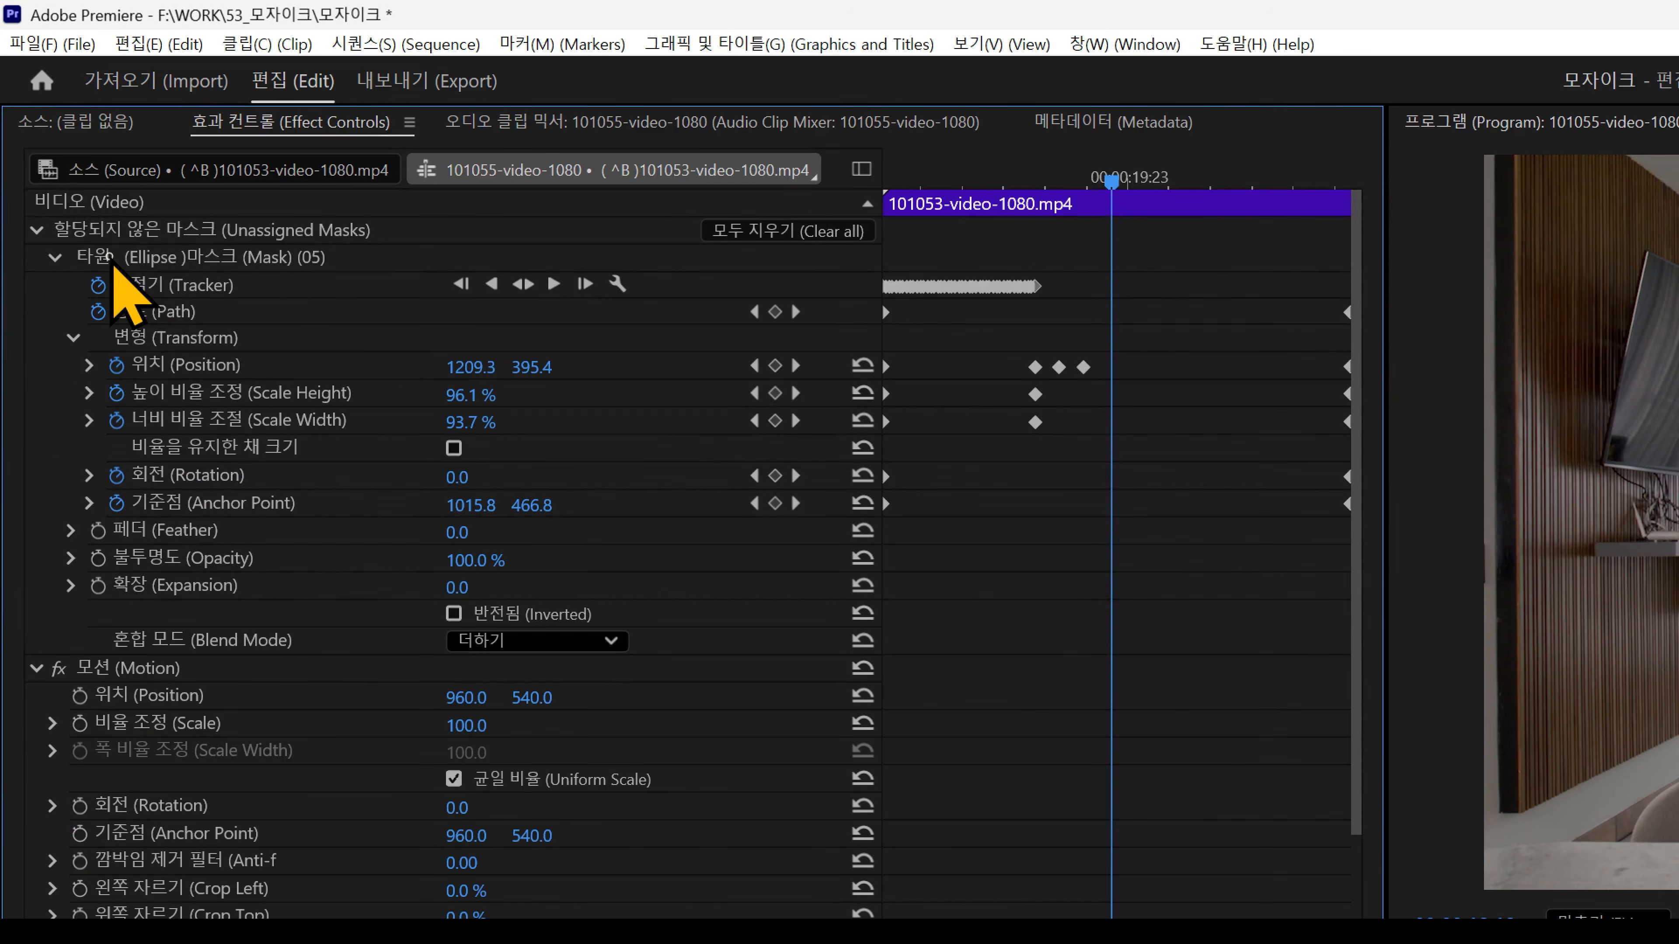
Reselect the ellipse mask and reposition it over the woman's face at 00:00:19:19, 00:00:20:01 and 00:00:20:07.
click(59, 128)
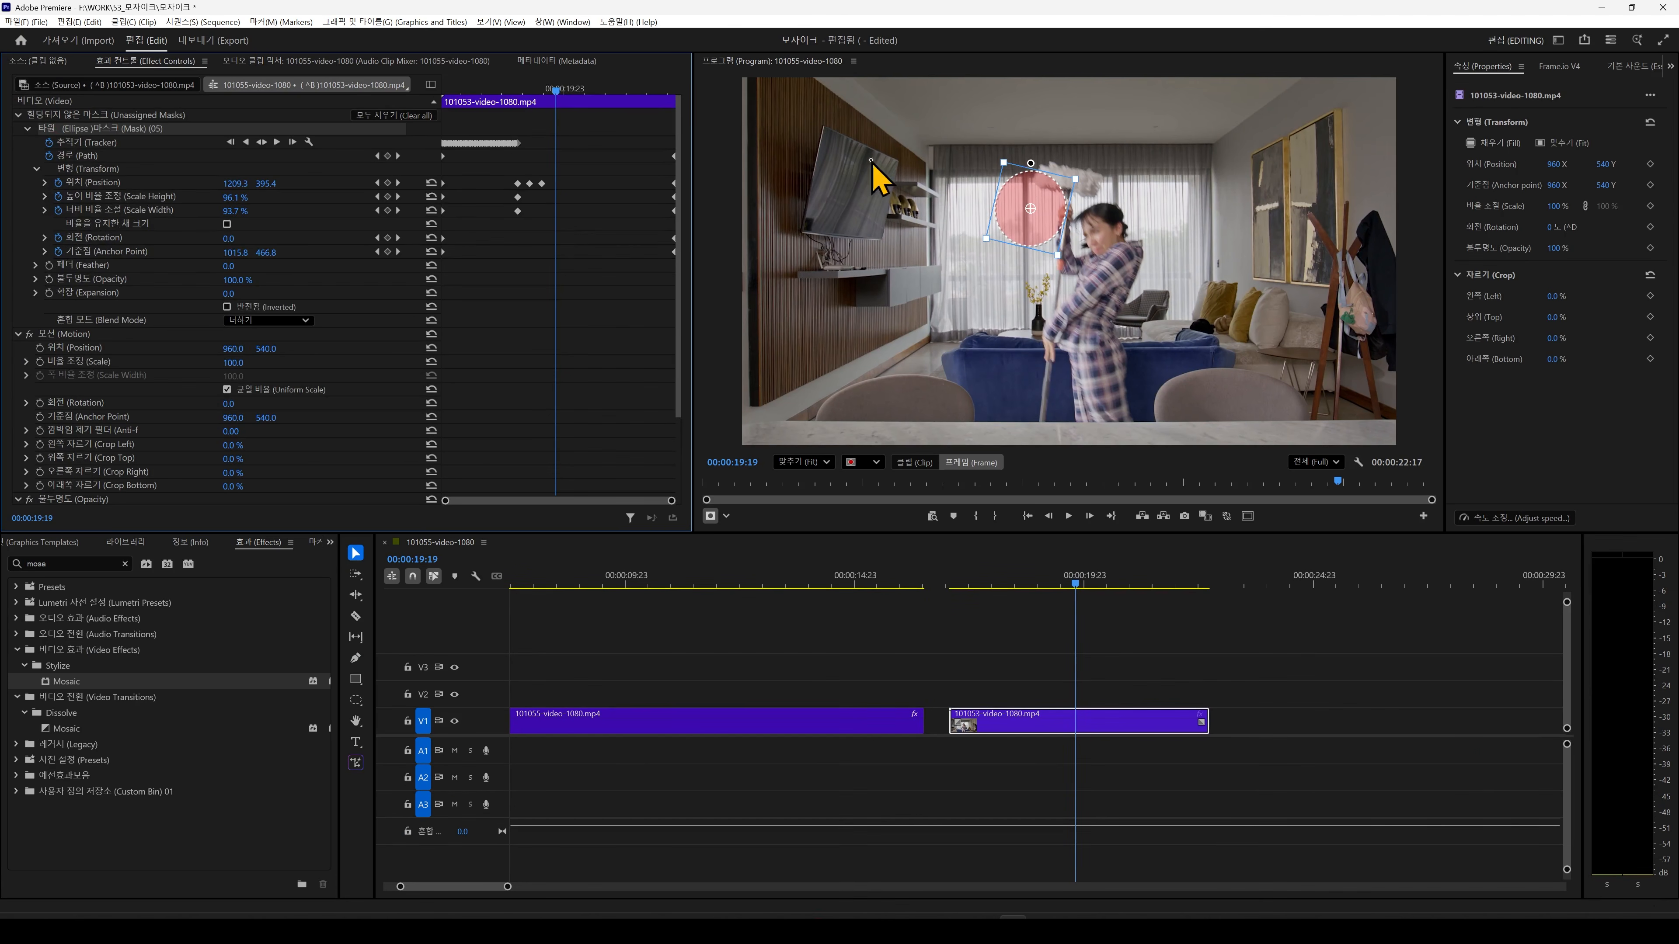
drag(1021, 231, 1120, 262)
click(563, 99)
click(574, 91)
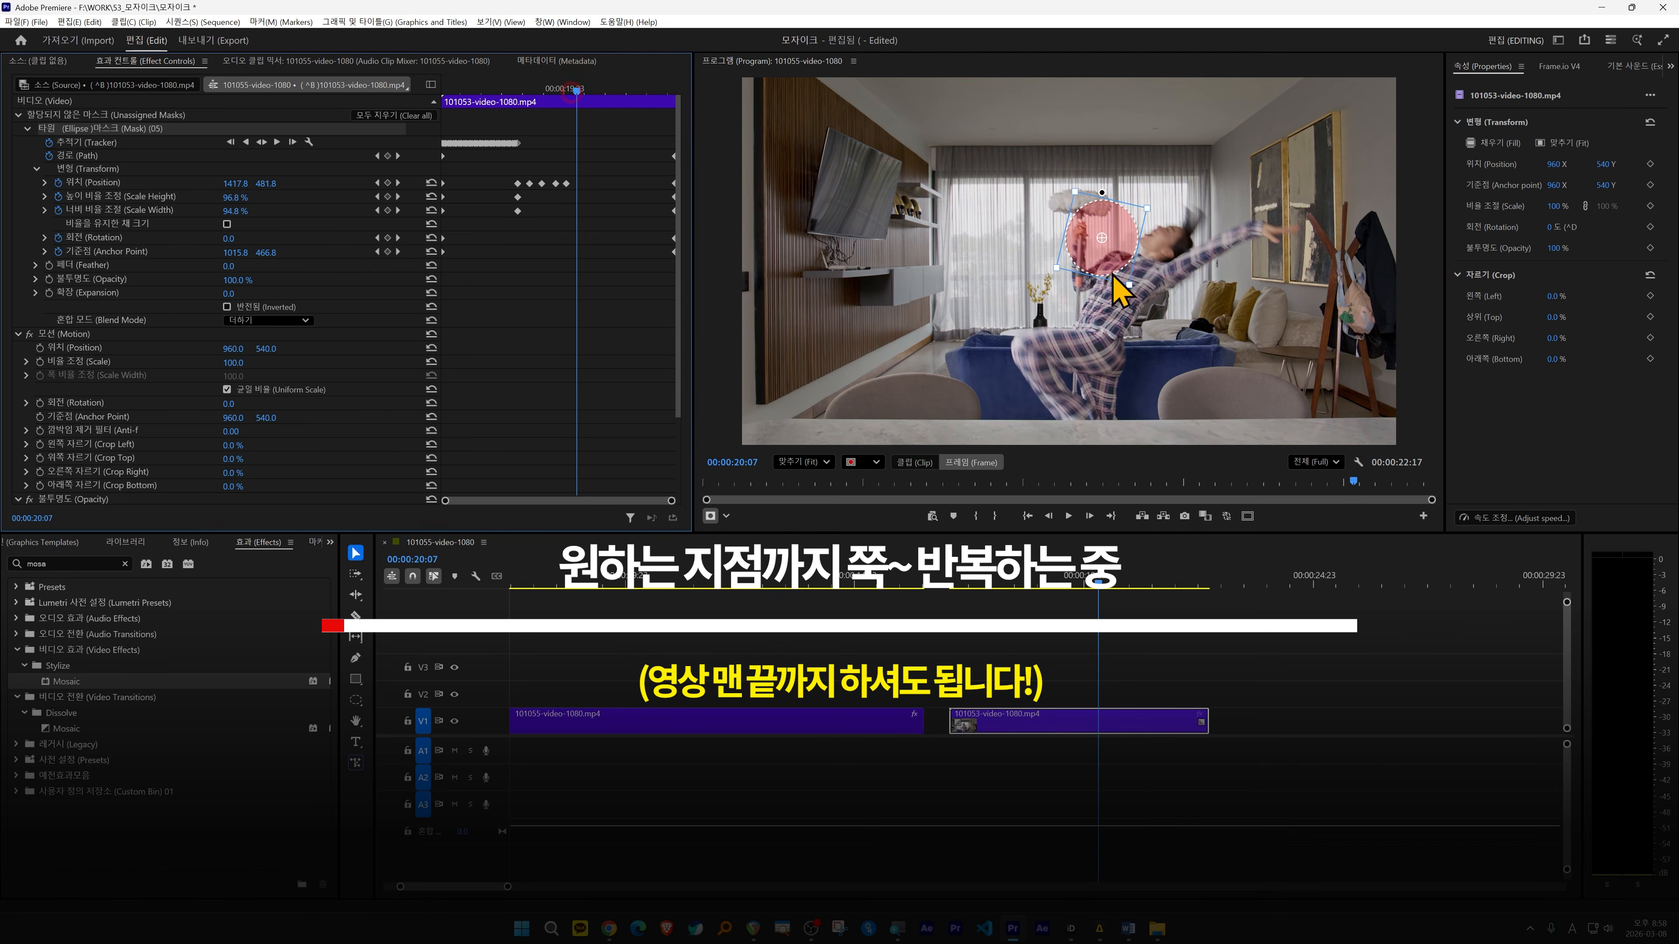
drag(1117, 258, 1160, 270)
Keep repositioning the ellipse mask over the woman's moving face at successive points after 00:00:20:07, up to 00:00:21:05.
click(589, 90)
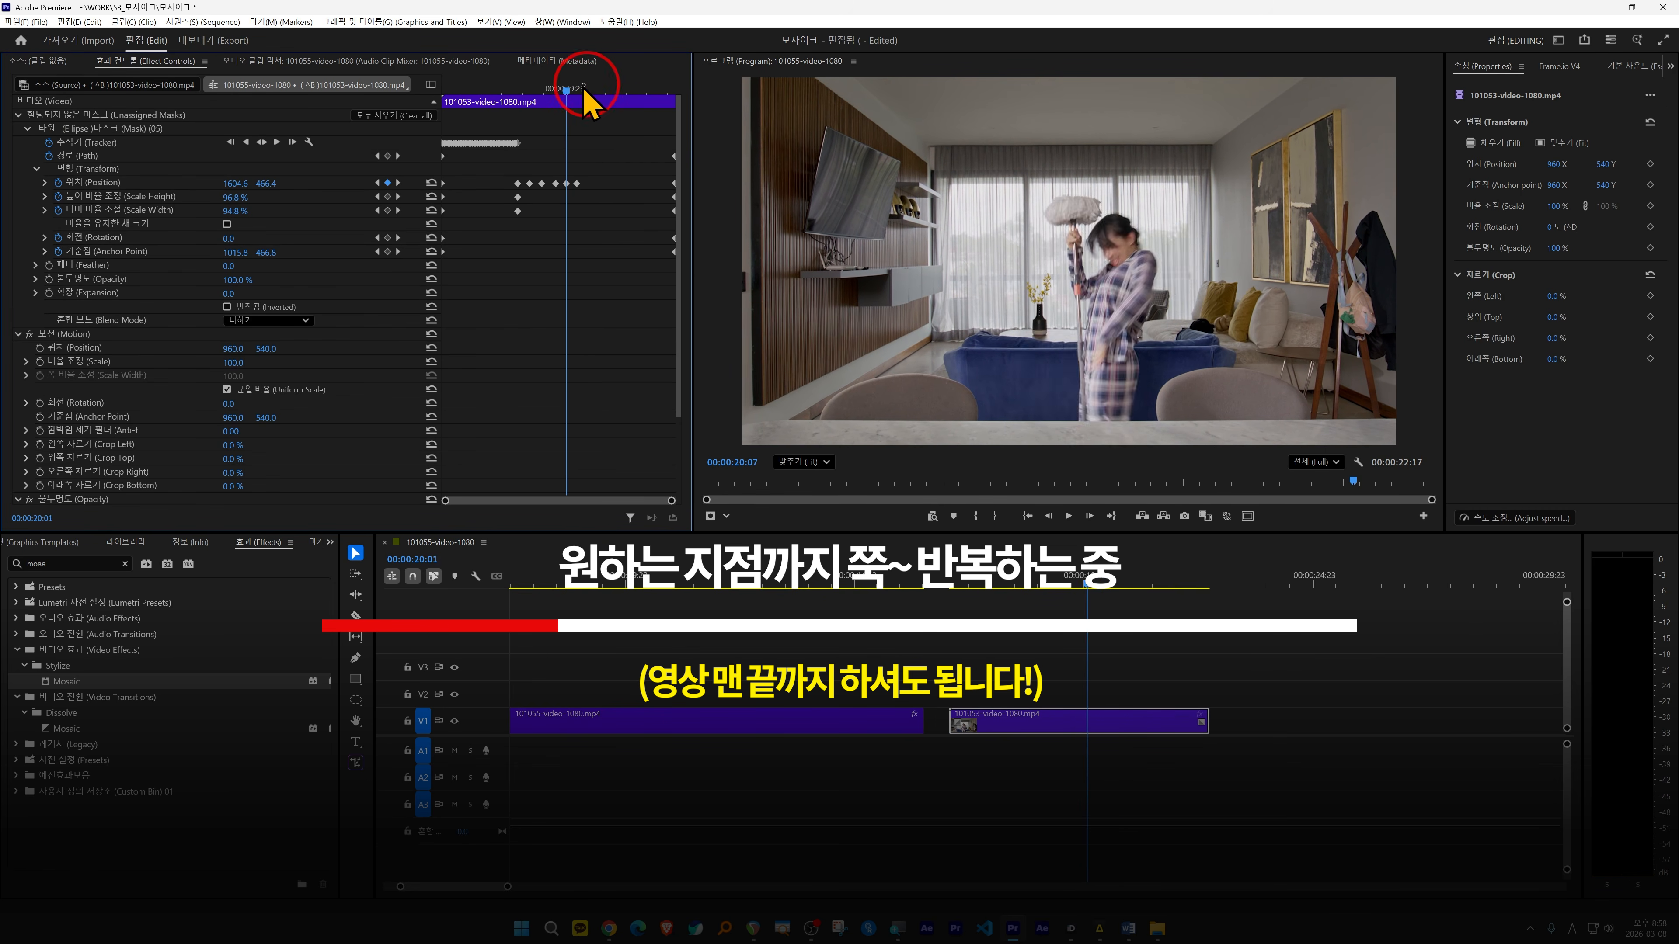
drag(588, 89, 581, 93)
drag(1154, 231, 1172, 251)
click(588, 92)
drag(1166, 253, 1128, 239)
click(598, 92)
click(609, 93)
click(614, 92)
drag(1105, 240, 1100, 242)
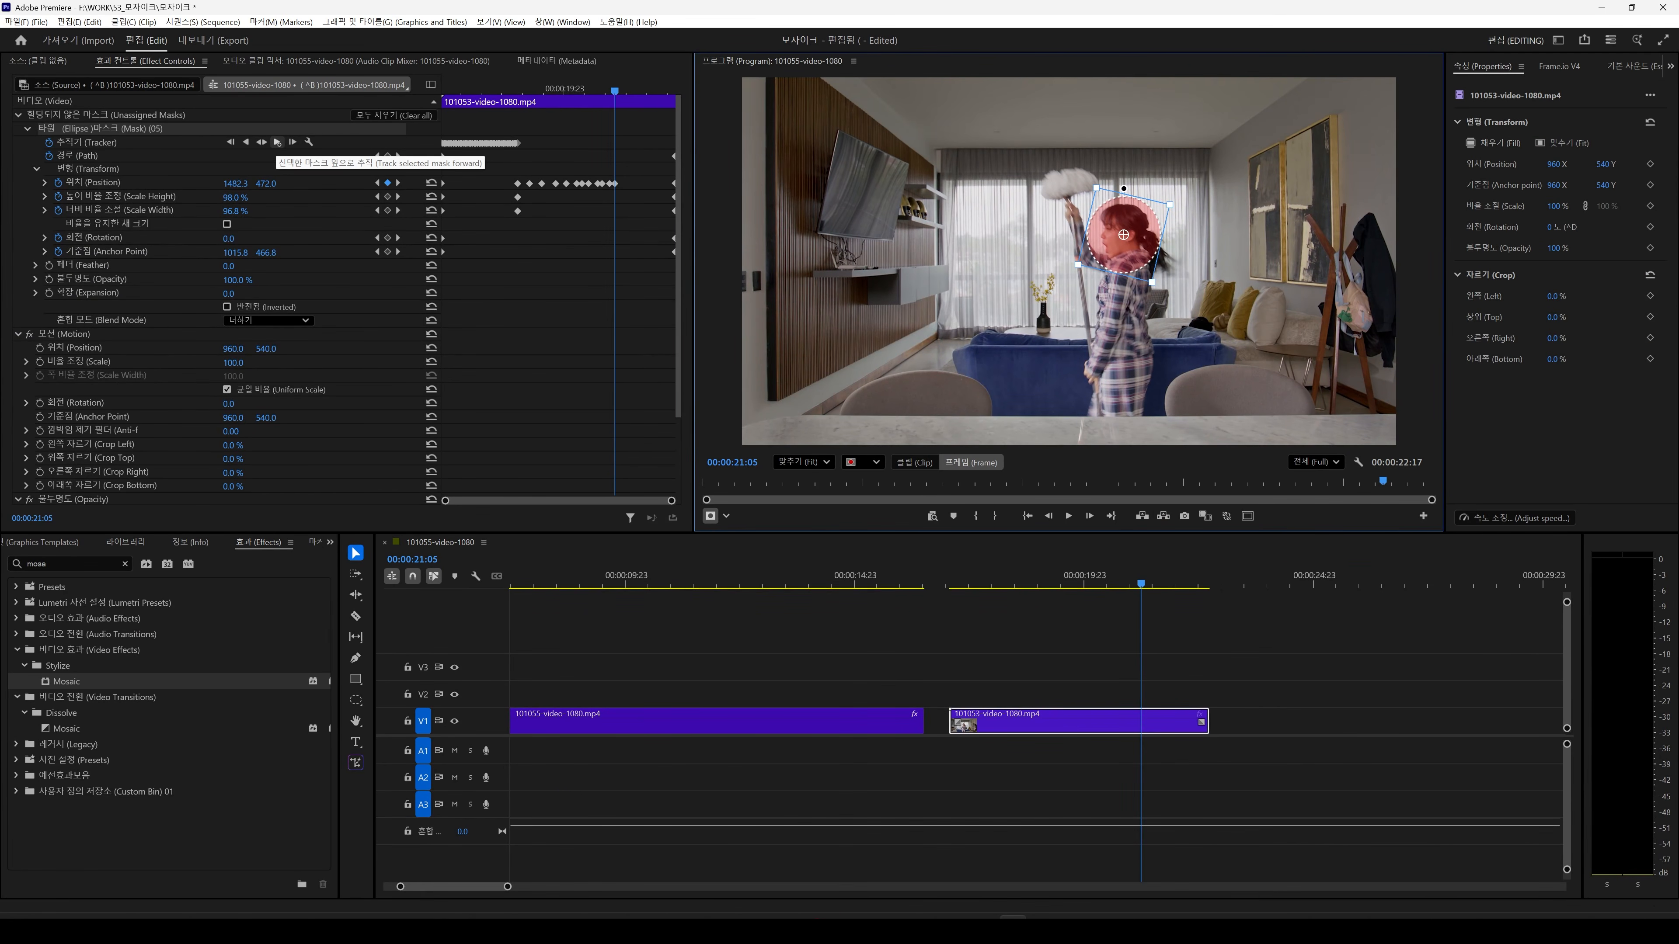
Track the ellipse mask forward from 00:00:21:05 and play the clip from its start to check the mask.
click(277, 142)
click(445, 91)
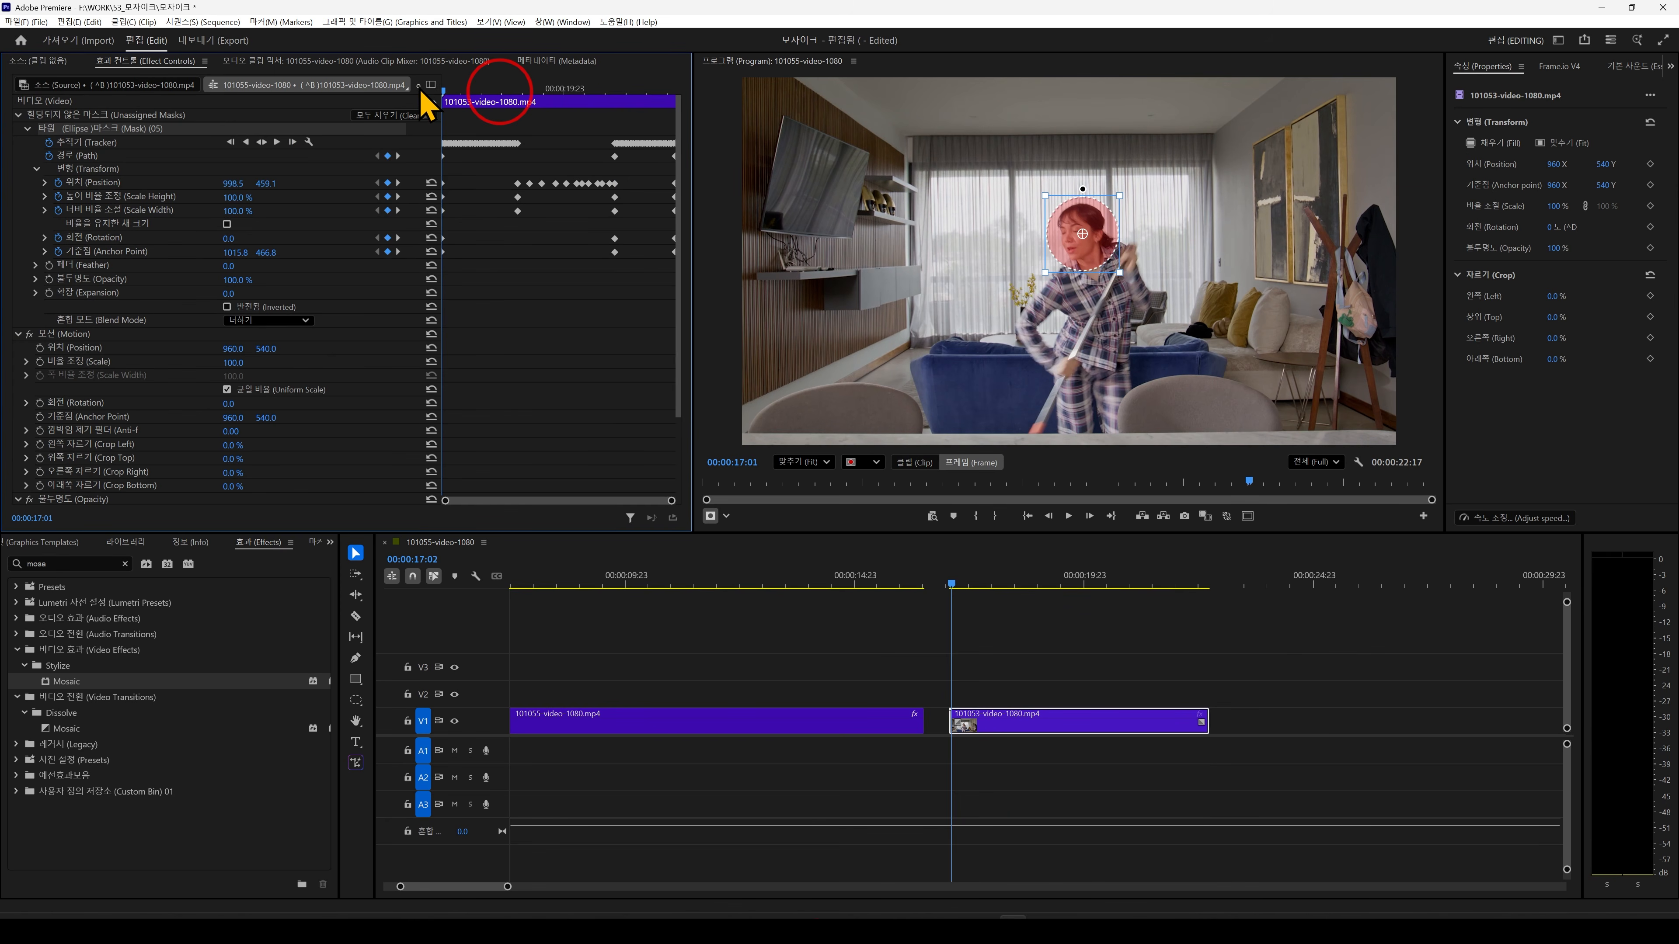
key(space)
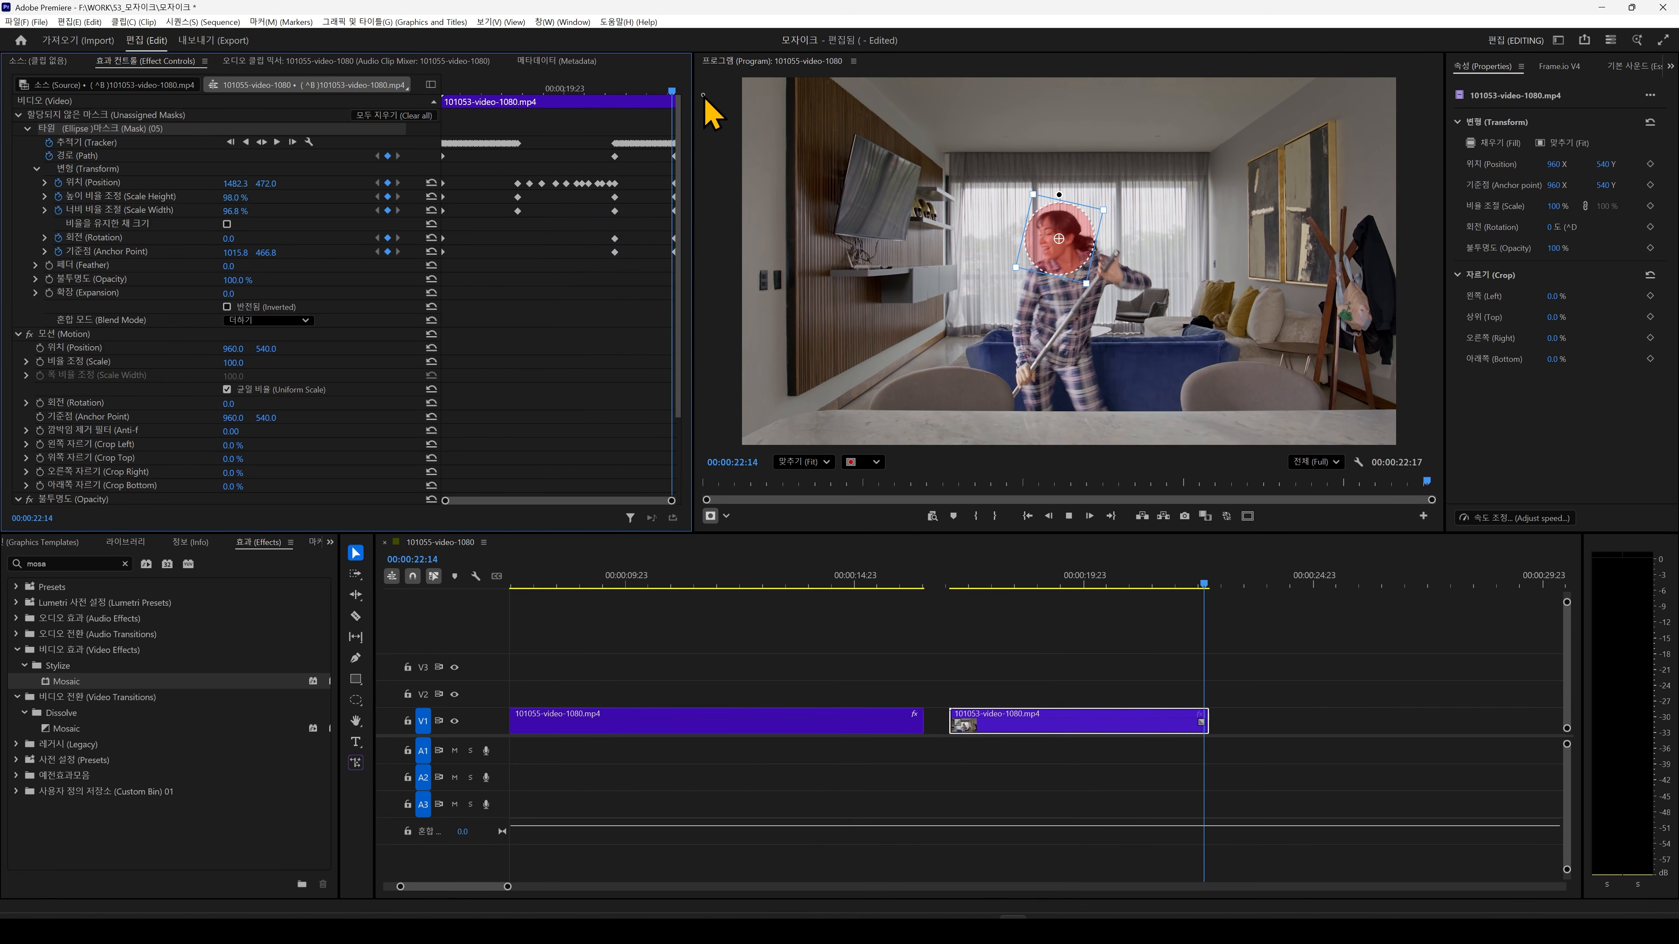
drag(668, 106, 505, 106)
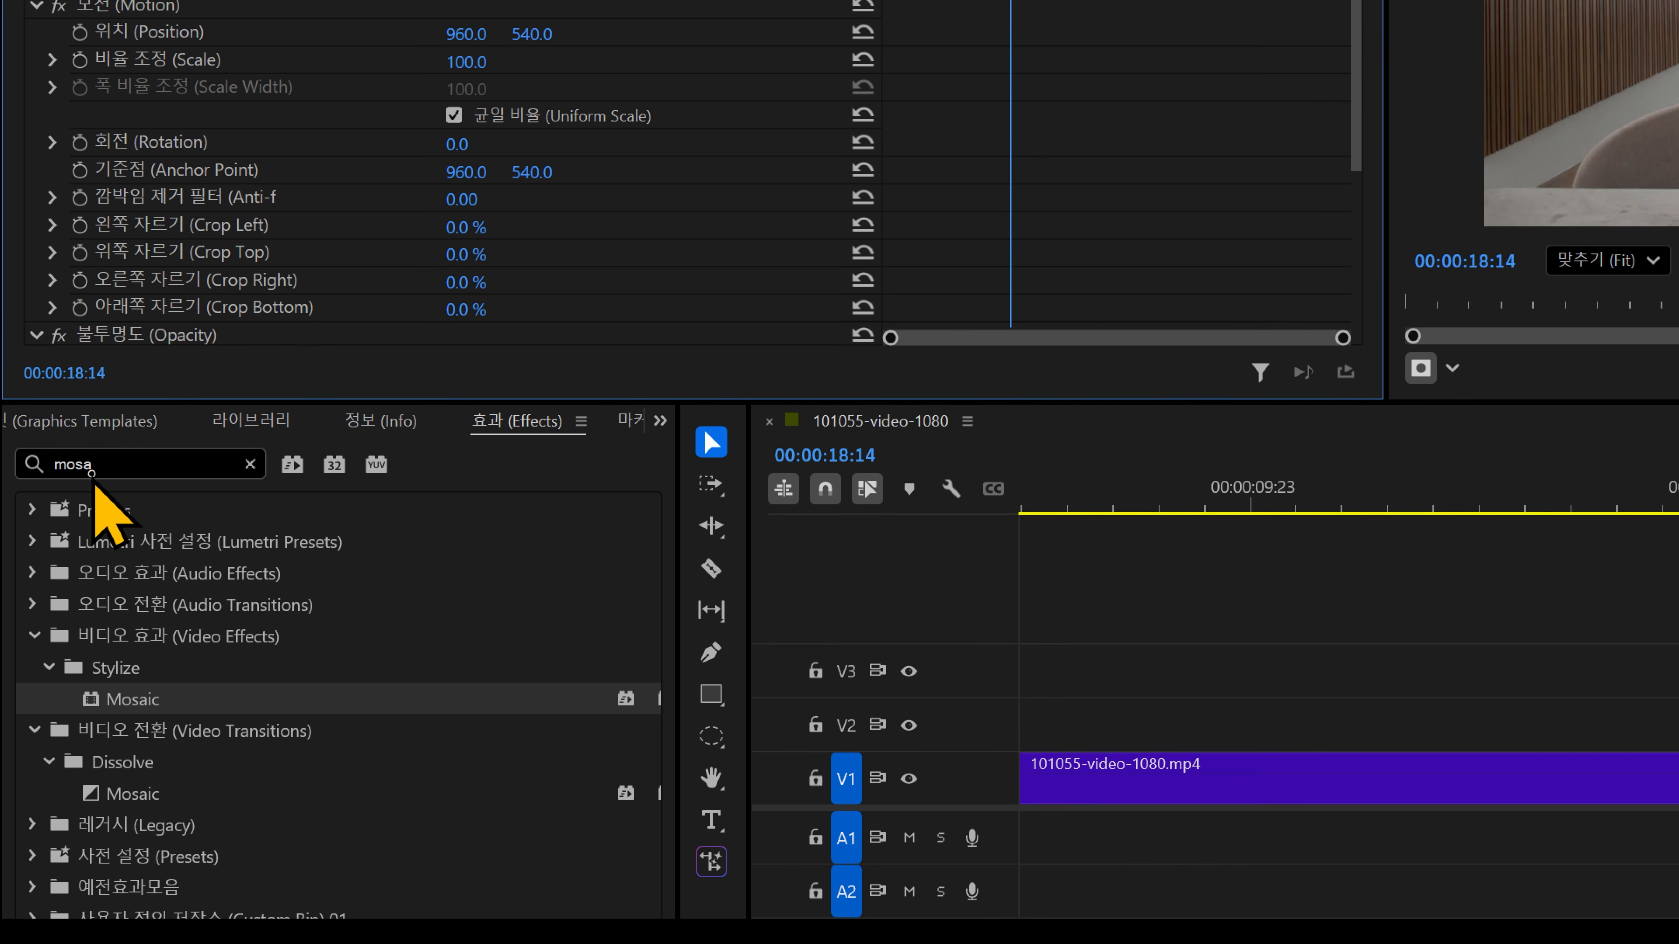
Search the effects for "gau" and apply Gaussian Blur to the masked clip 101053-video-1080.mp4.
double_click(149, 464)
text(gau)
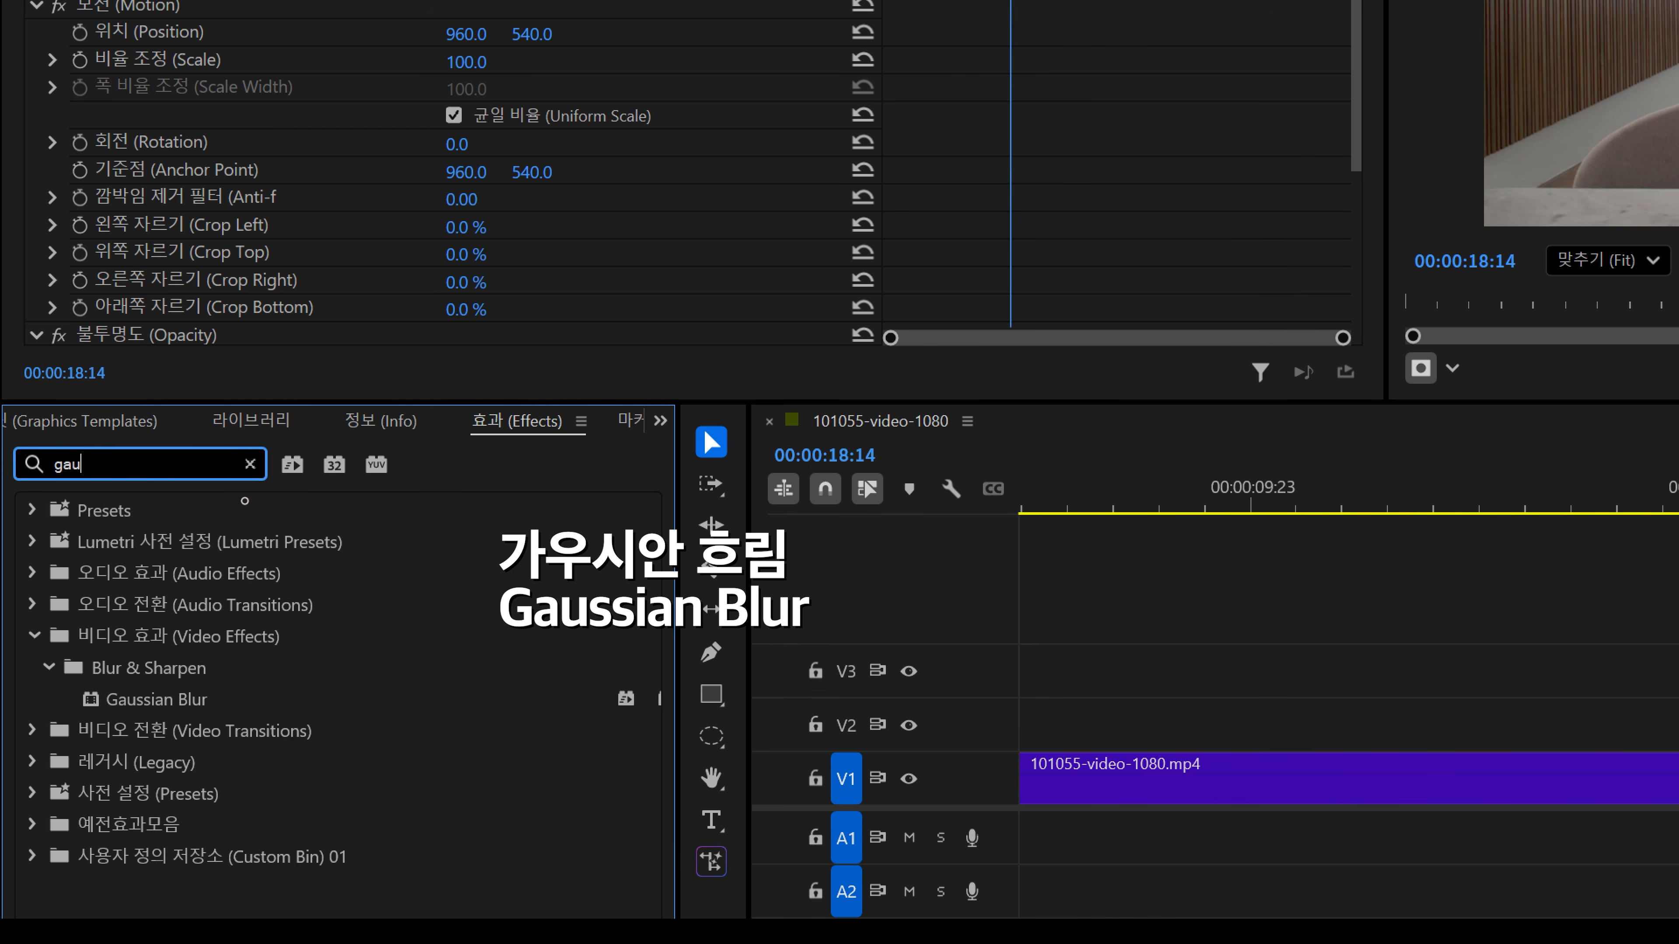
click(158, 705)
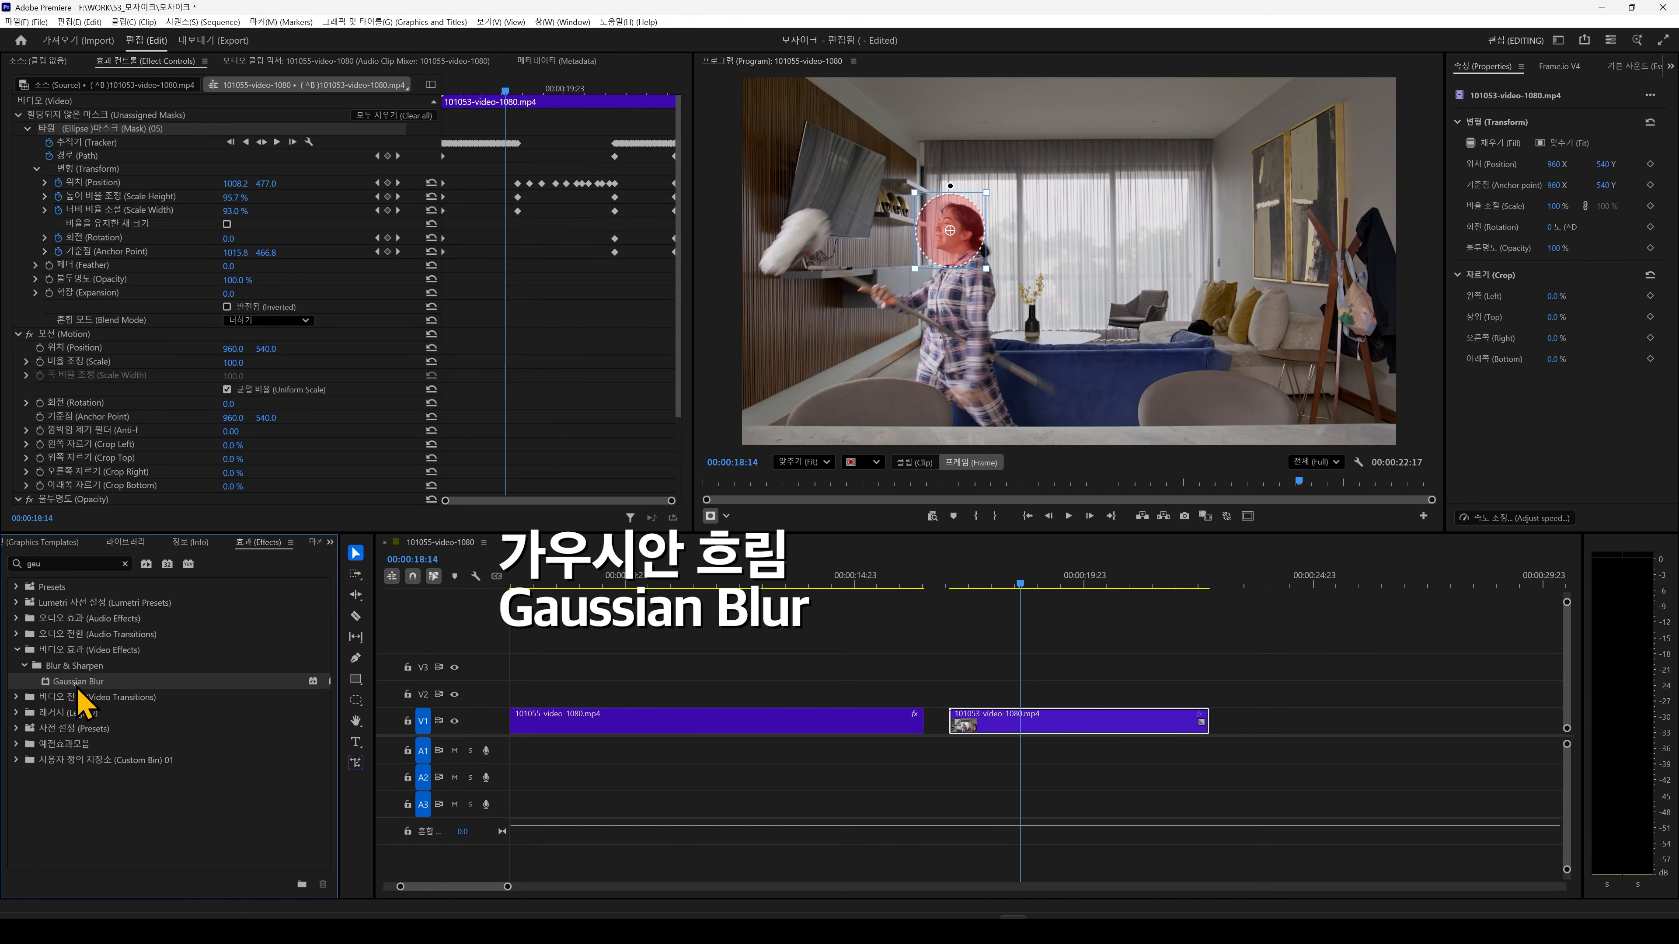
drag(935, 651, 1012, 736)
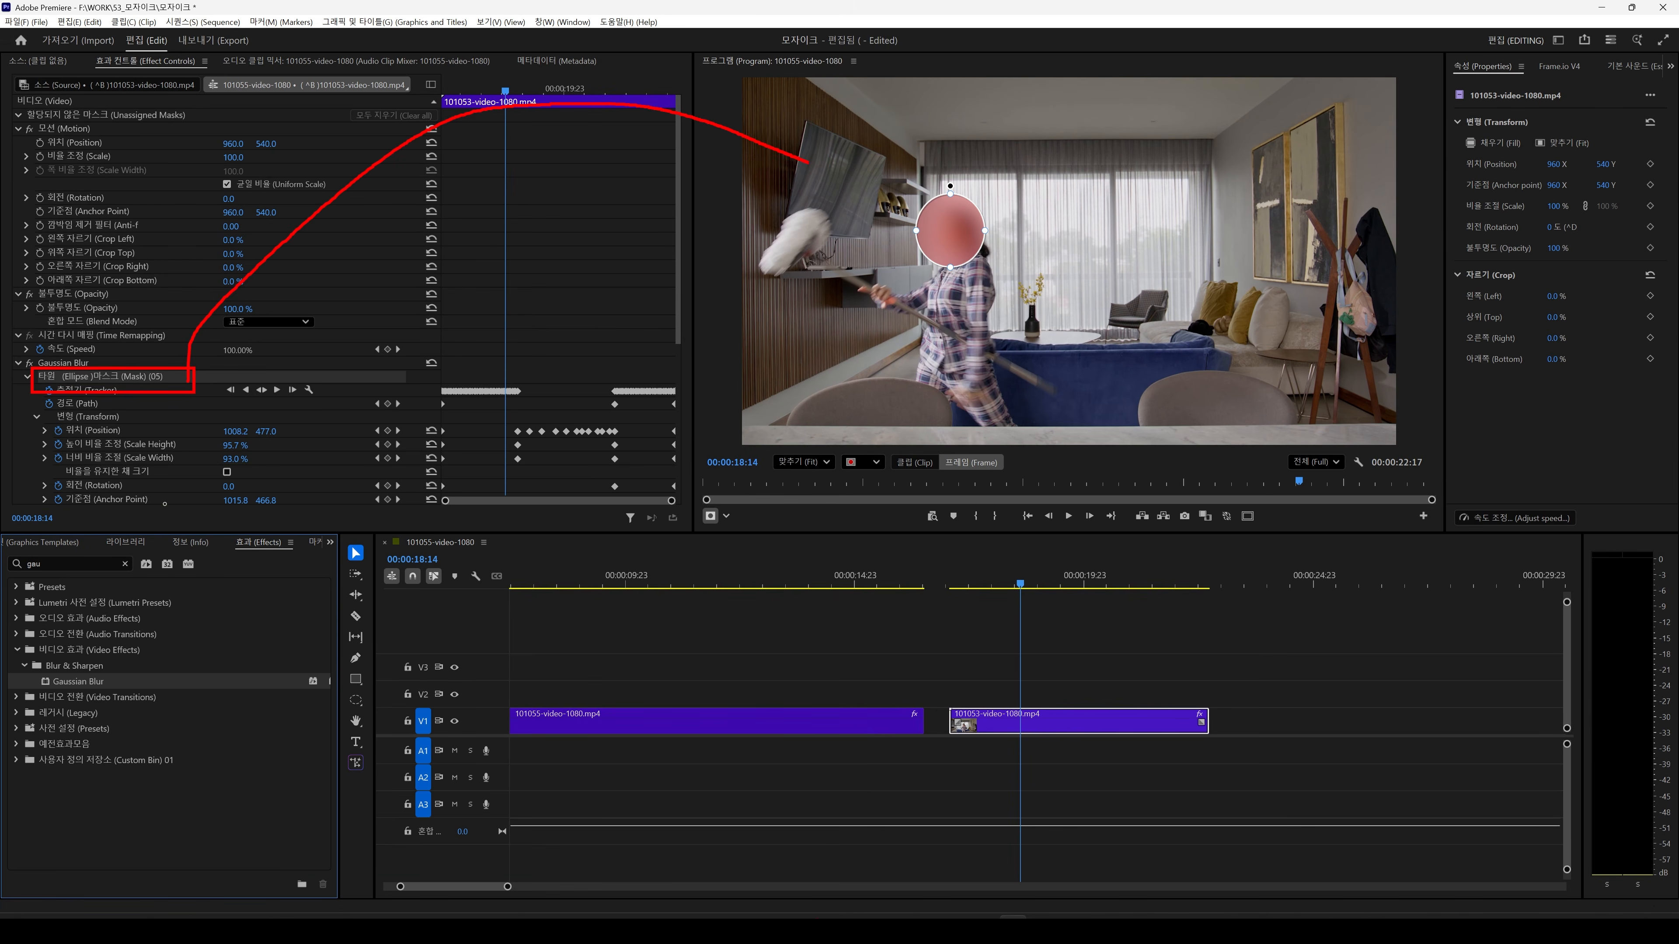
Set the Gaussian Blur Amount to 7.0 and soften the ellipse mask's edge with a Feather of about 22.
scroll(375, 356, down, 5)
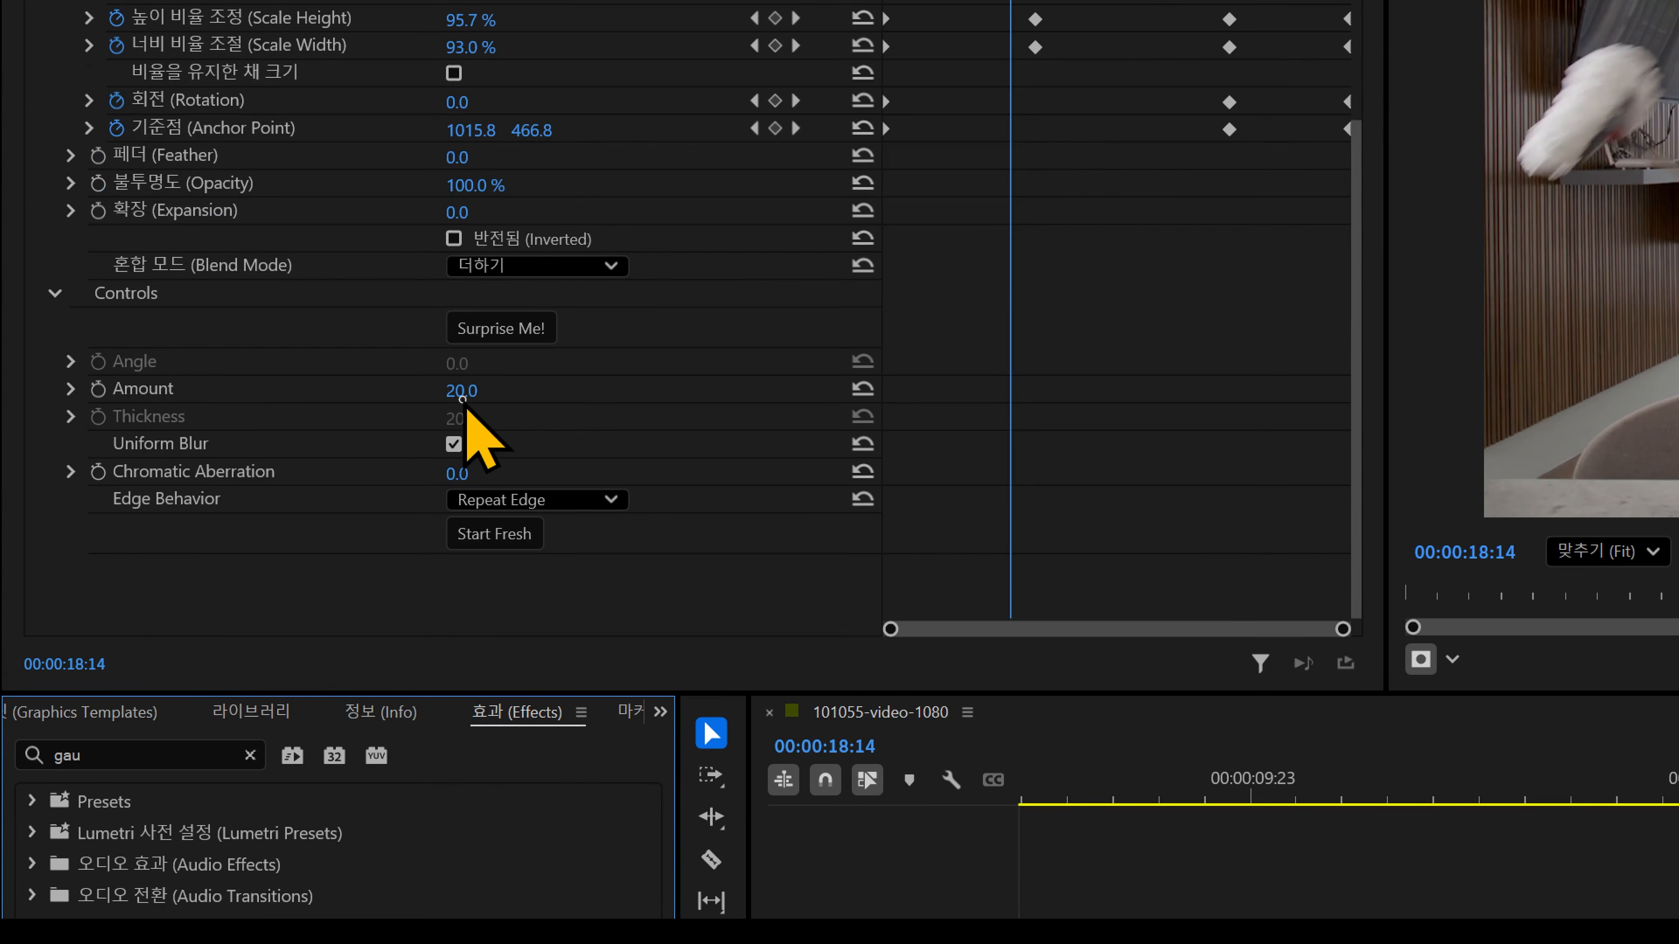
mouse_move(461, 392)
mouse_down()
mouse_move(480, 391)
mouse_move(443, 393)
mouse_up()
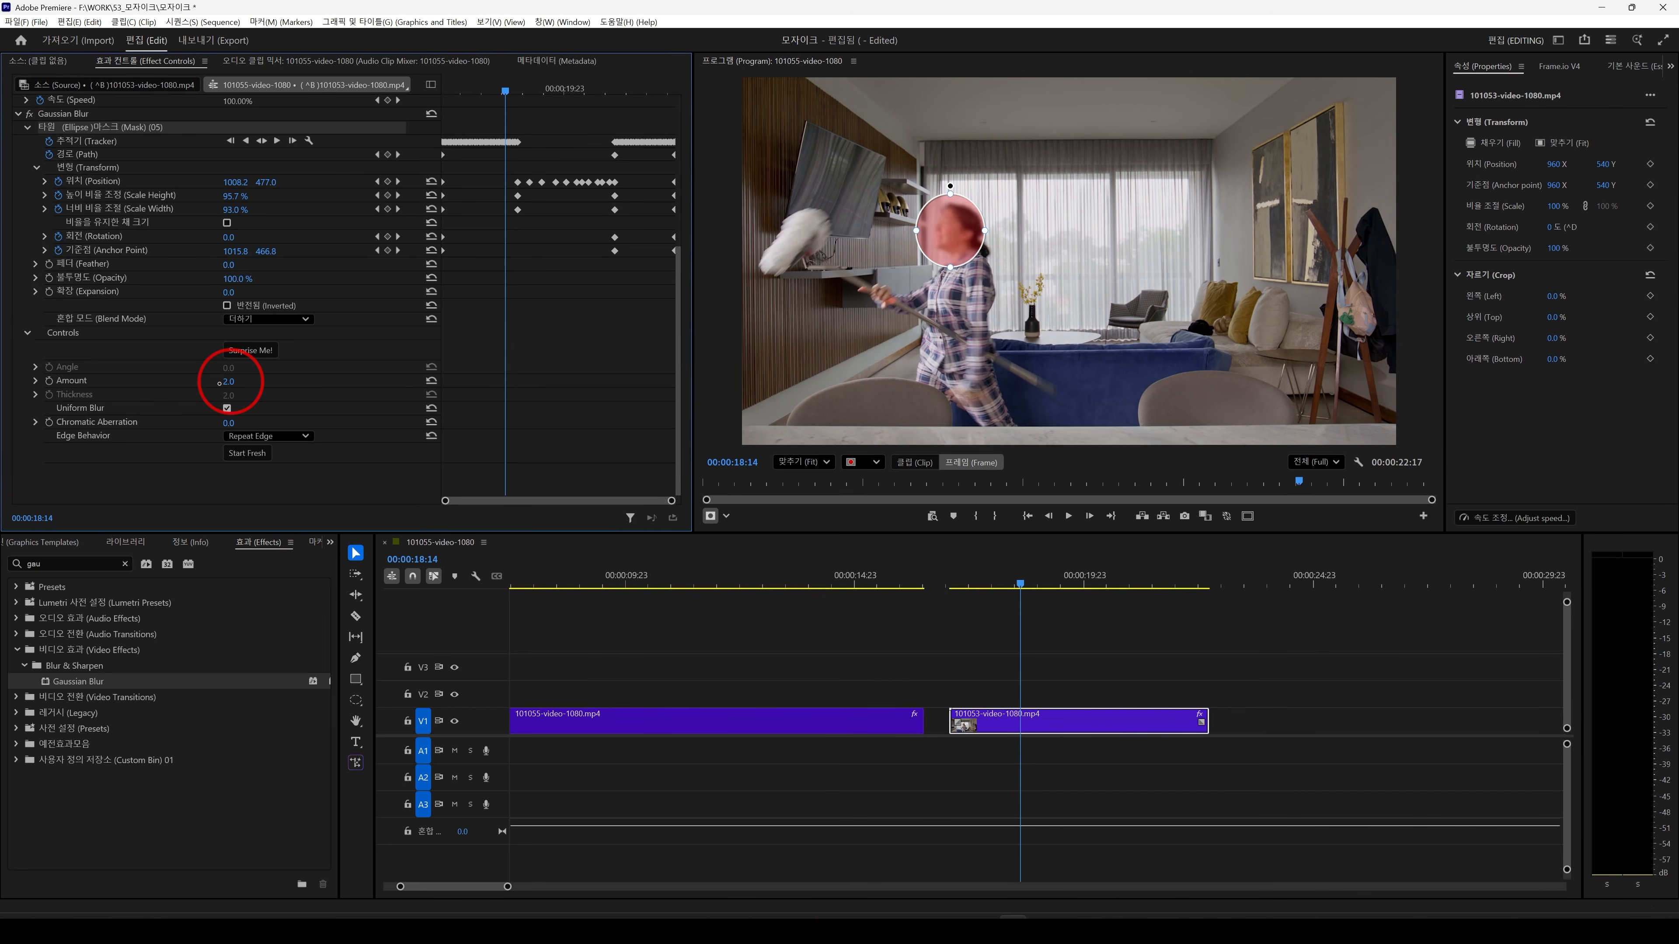
drag(952, 190, 953, 180)
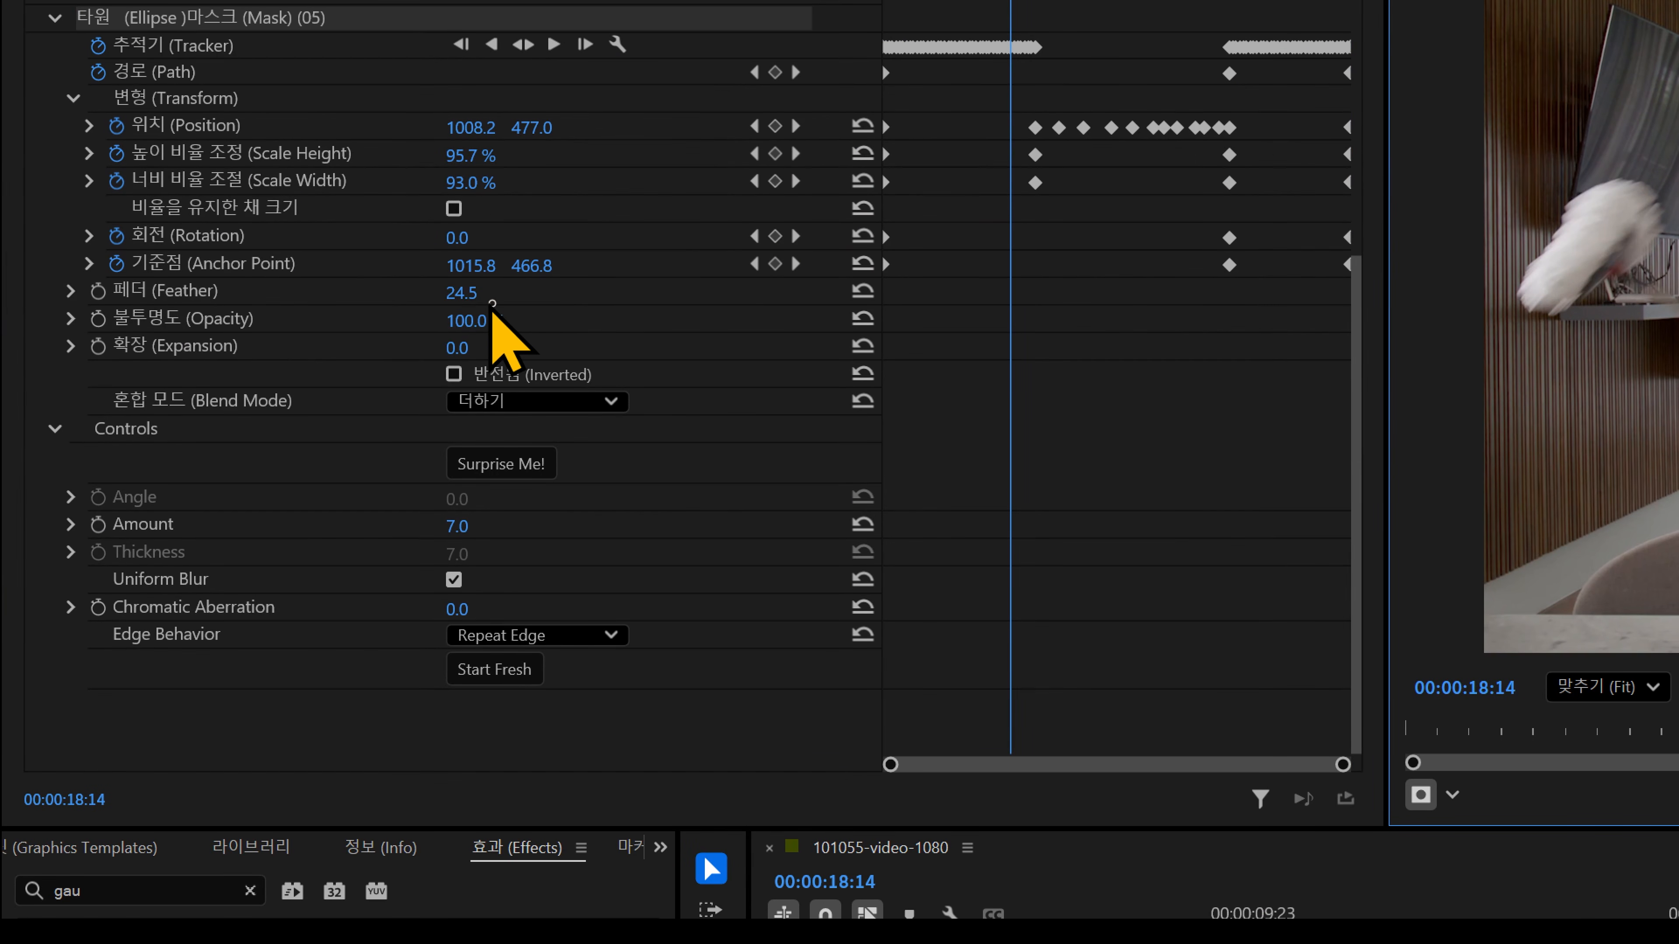
drag(461, 296, 456, 297)
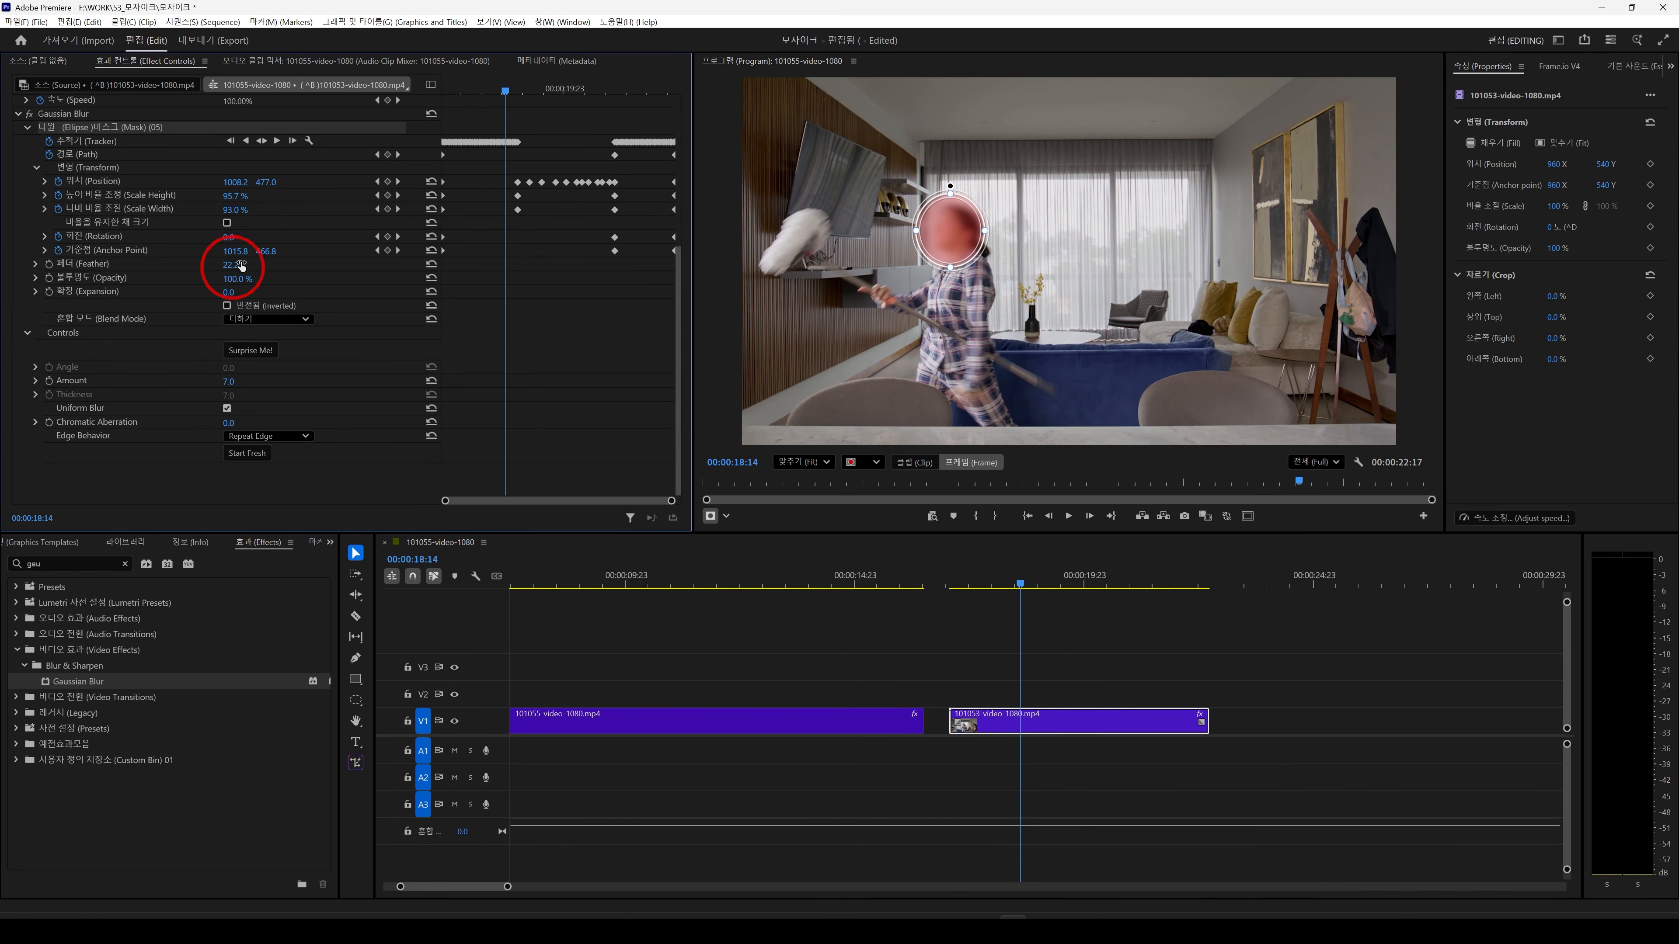
Deselect the clip and play it from its start to check how the blur follows the face.
click(985, 687)
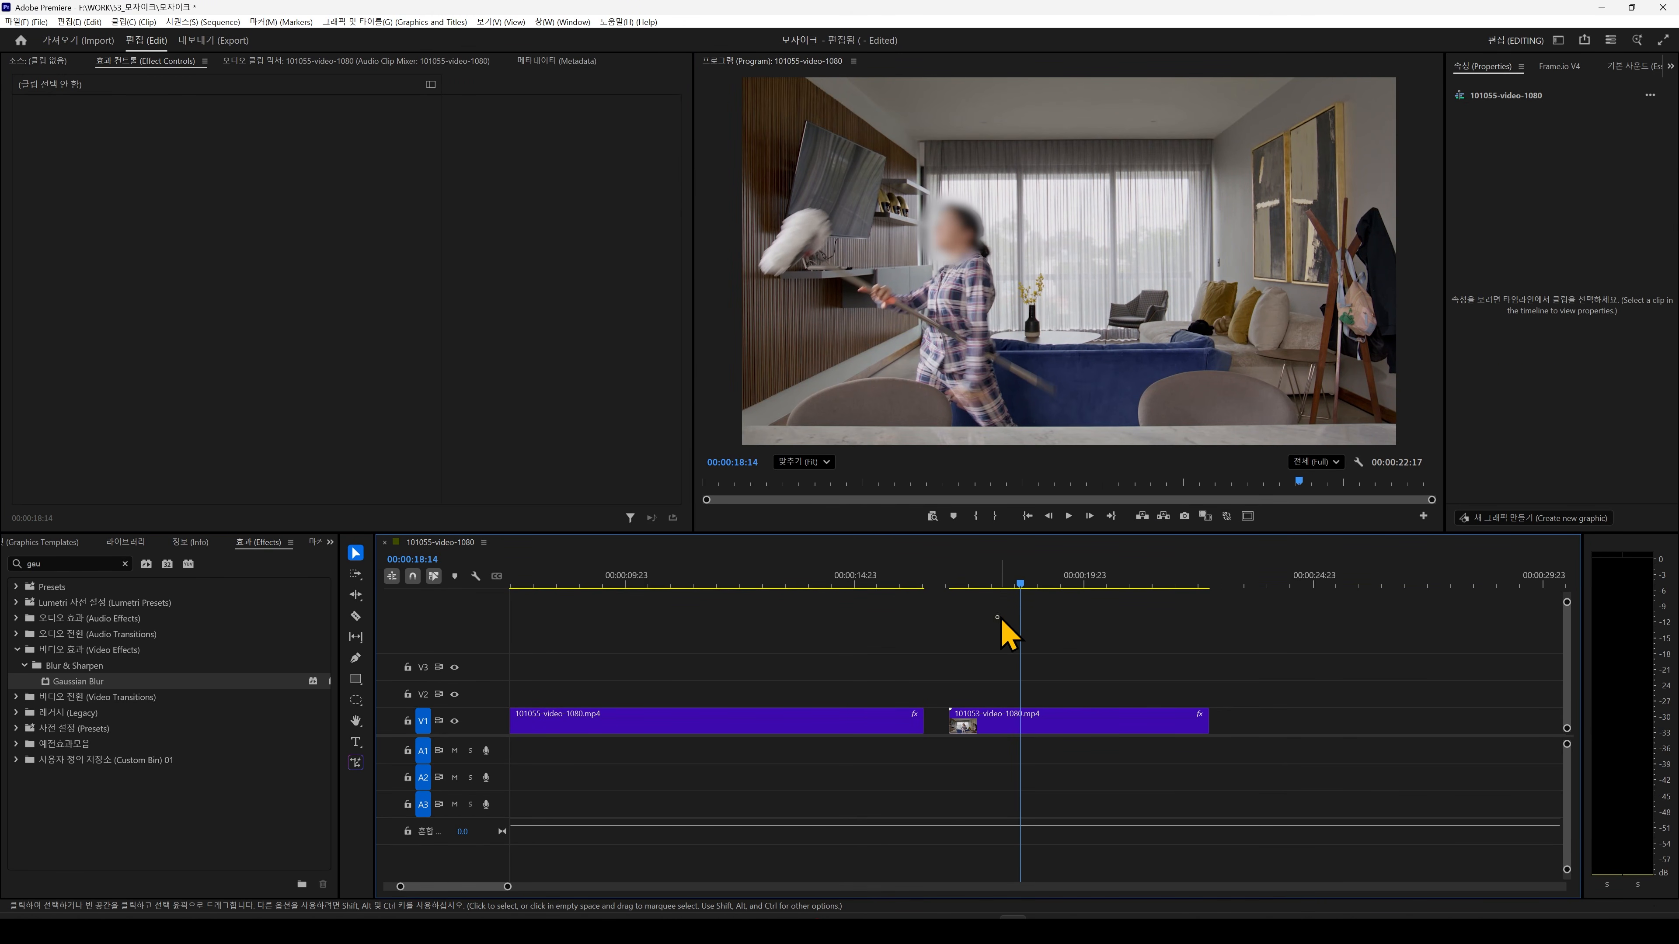
drag(998, 580, 948, 581)
key(space)
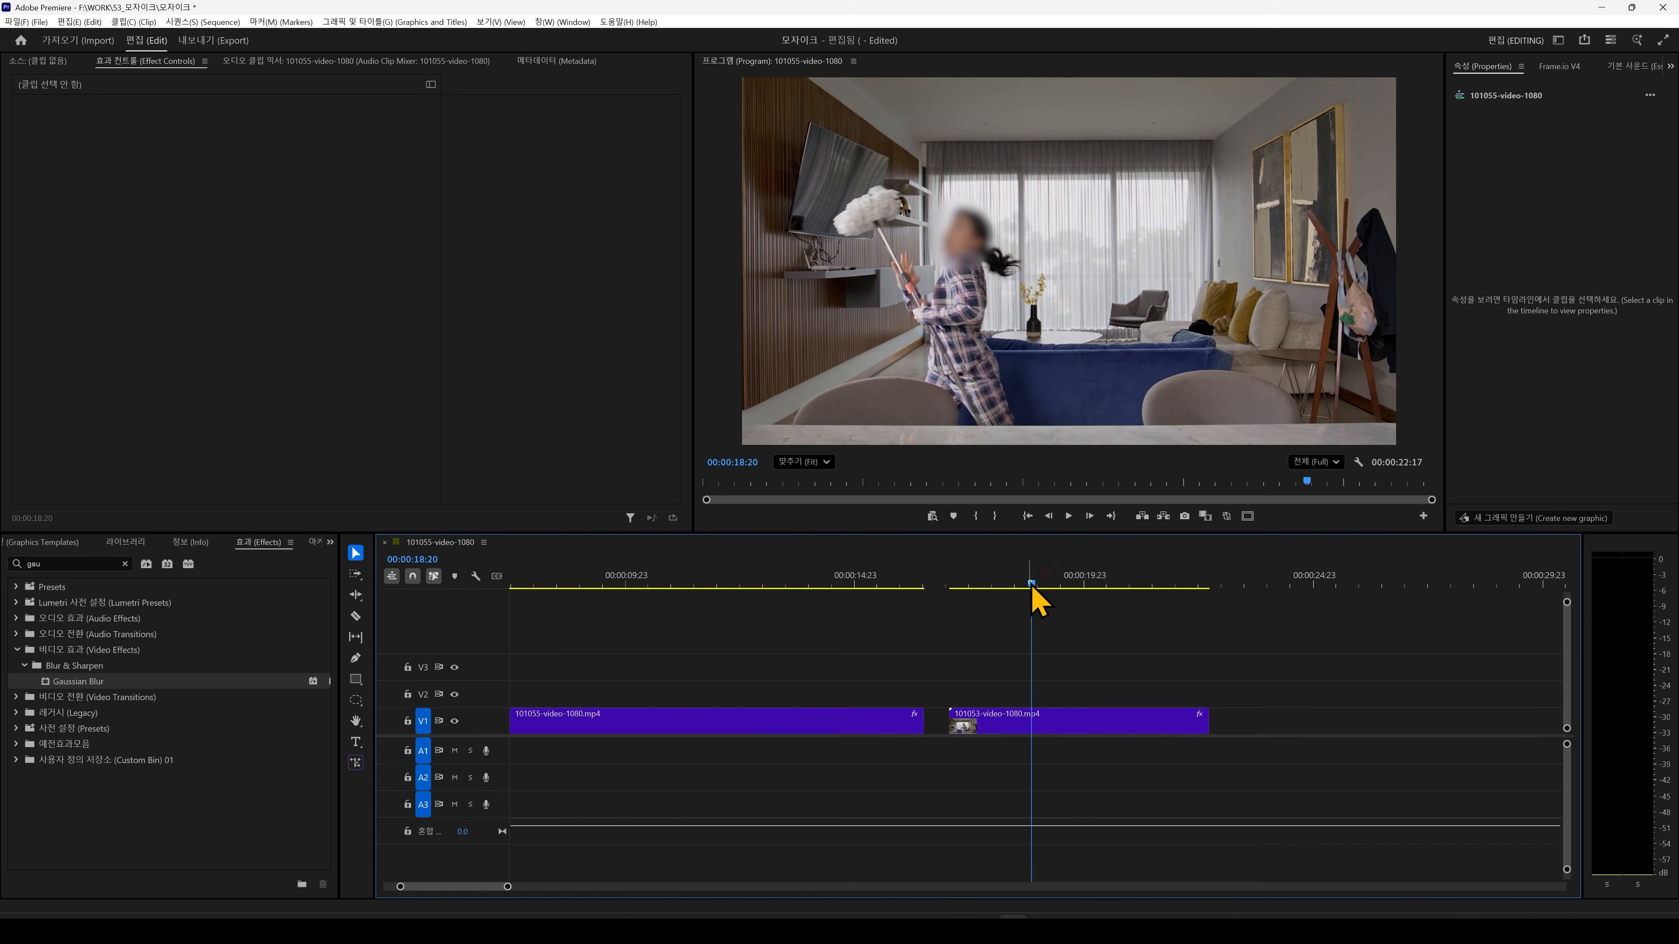
drag(1032, 586, 945, 638)
Draw a rectangle mask over the wall-mounted TV at 00:00:17:01 and fit its corner points to the slanted screen.
click(998, 726)
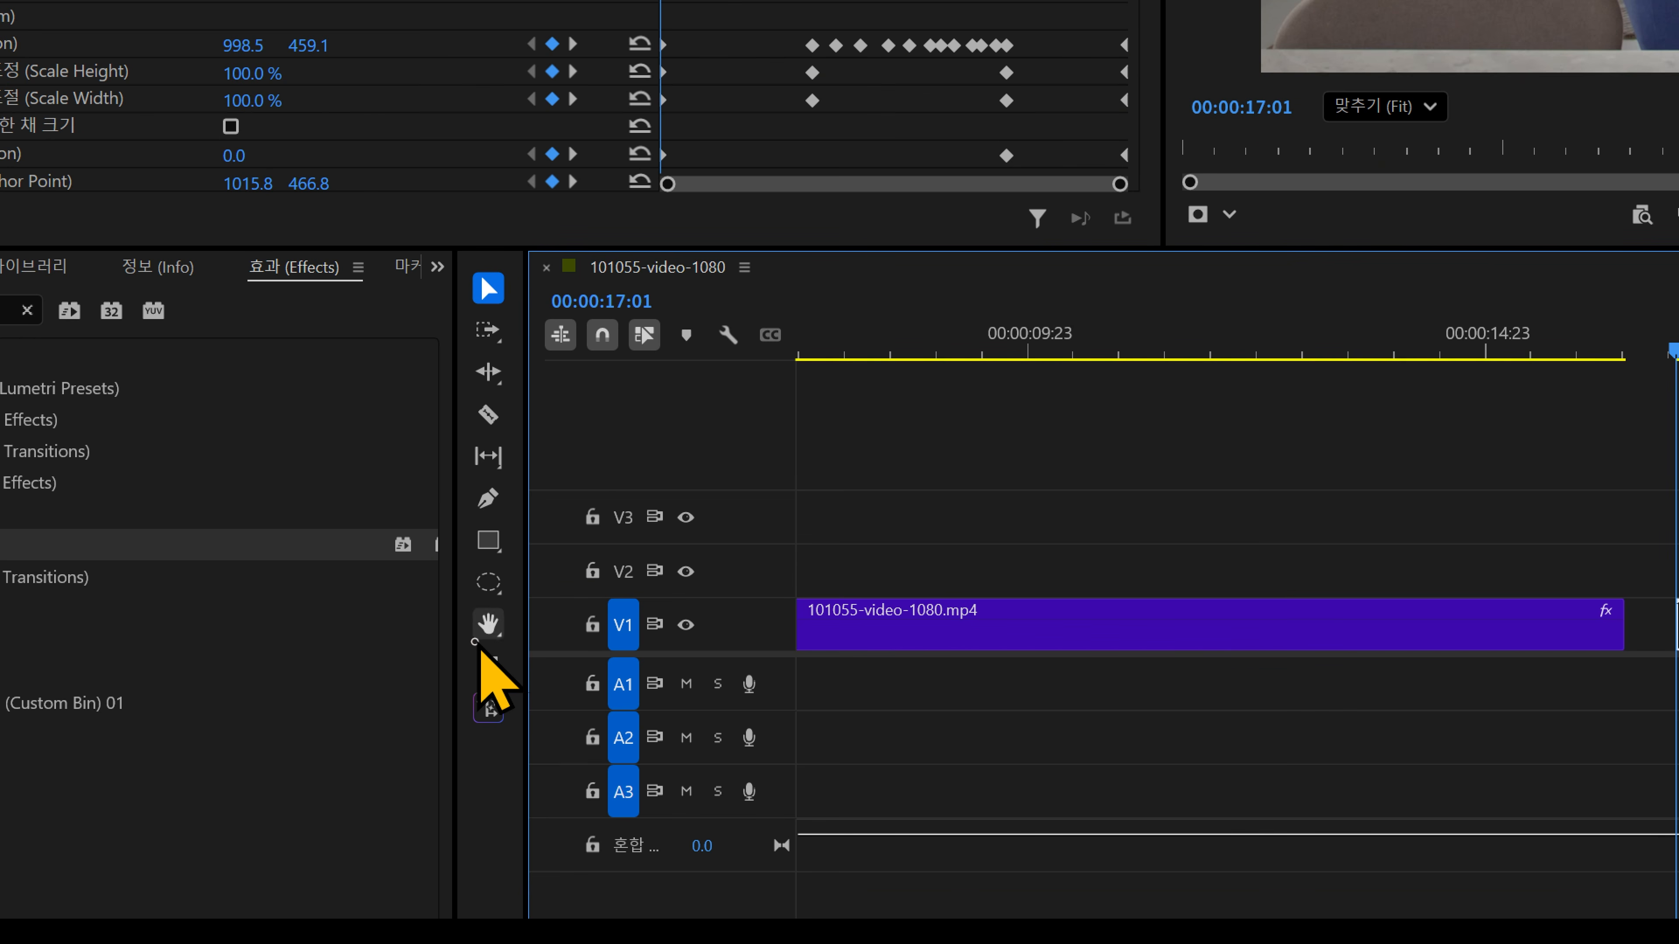
drag(488, 582, 664, 643)
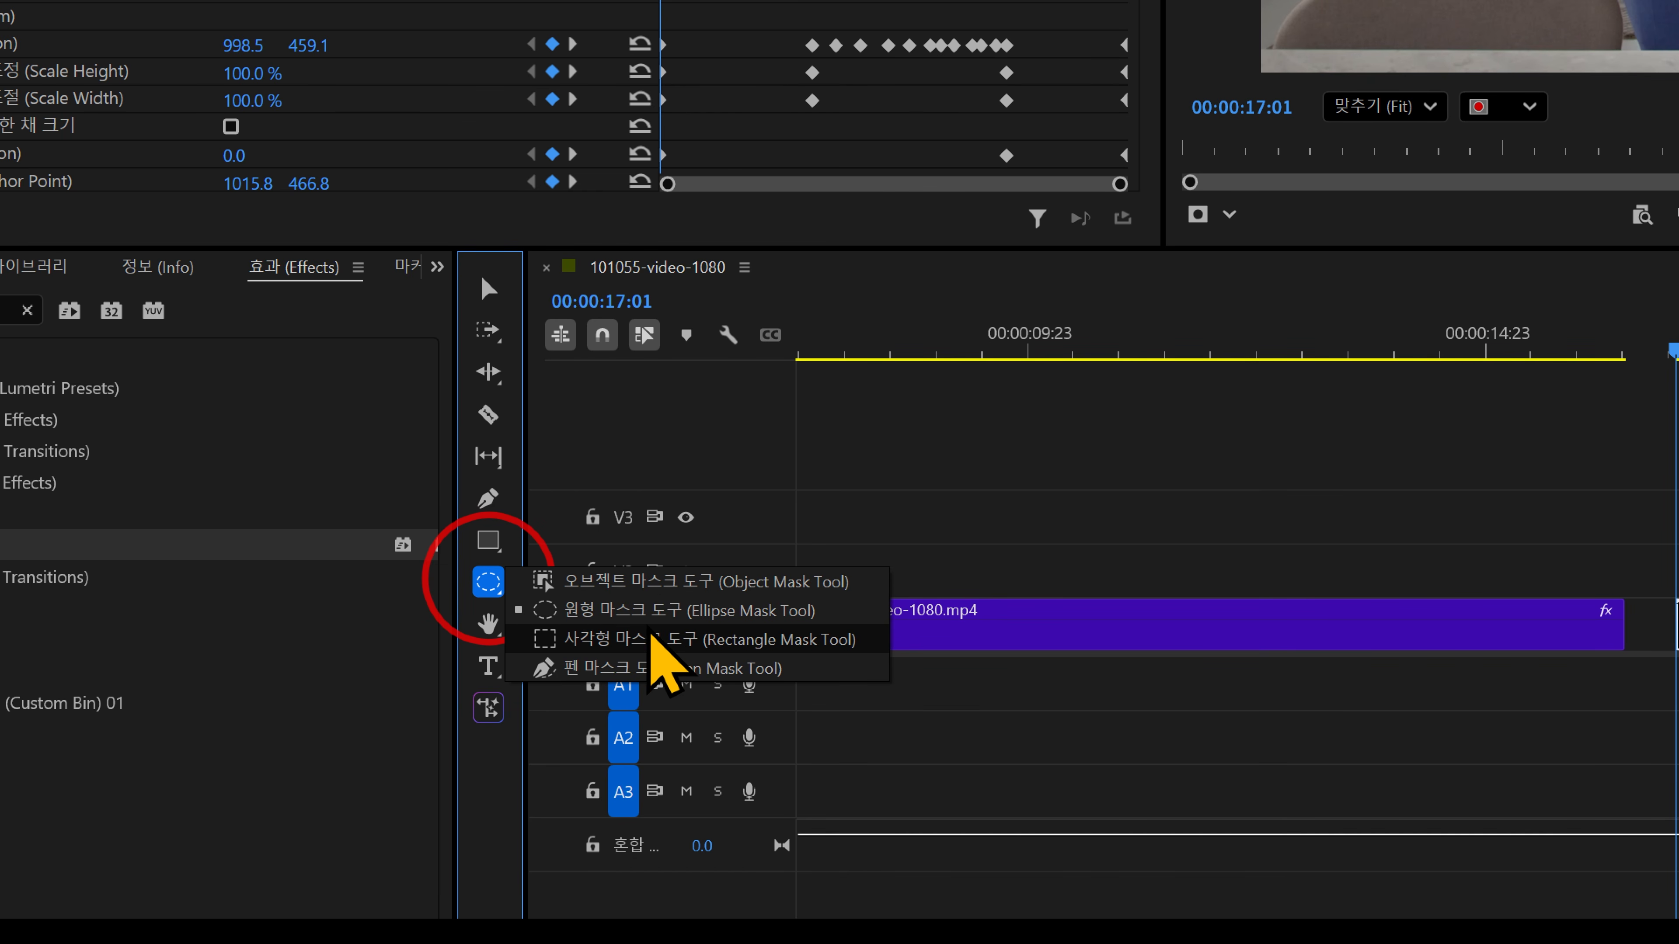
click(629, 638)
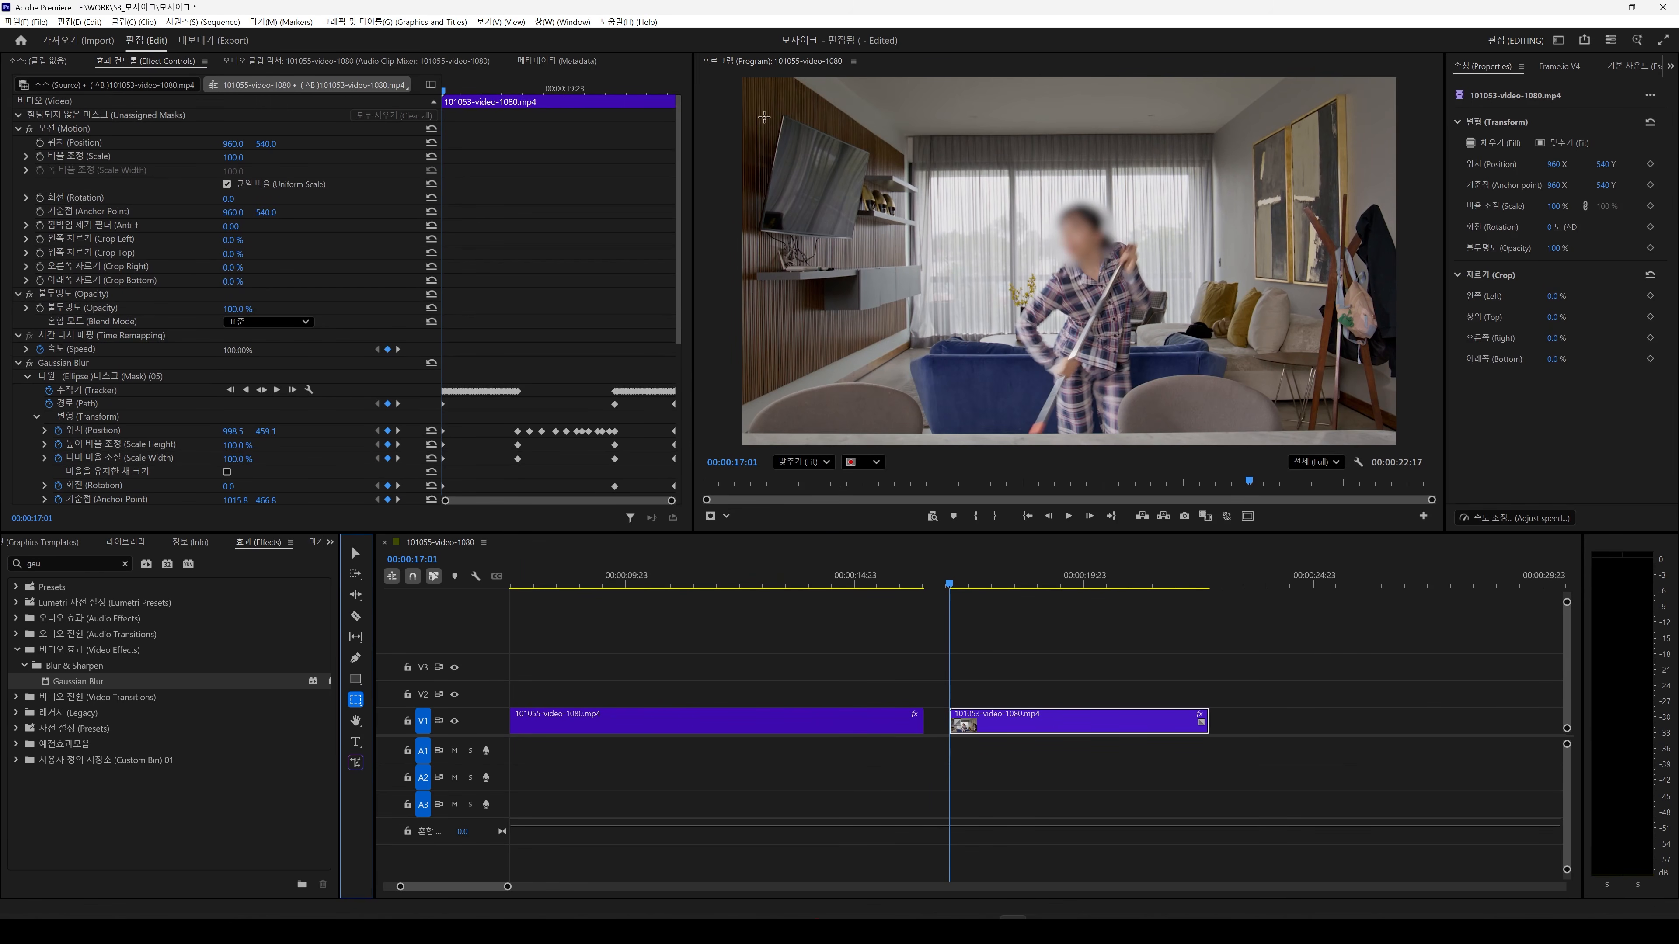
drag(765, 118, 875, 243)
drag(764, 116, 784, 114)
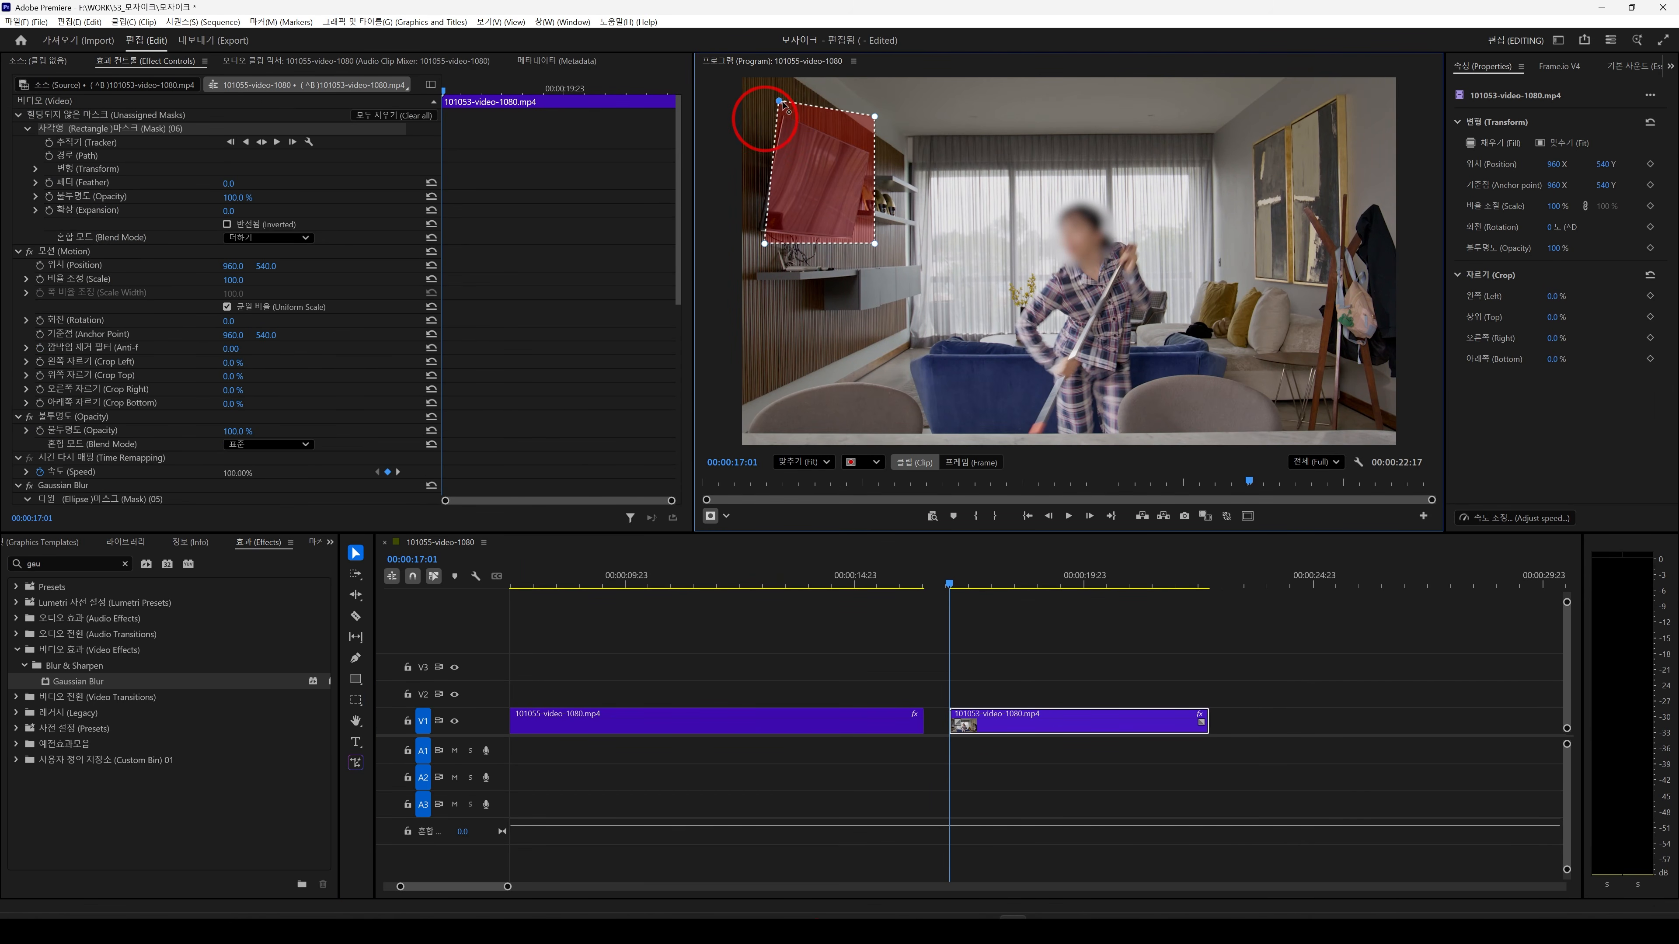
drag(874, 243, 855, 237)
drag(874, 116, 869, 156)
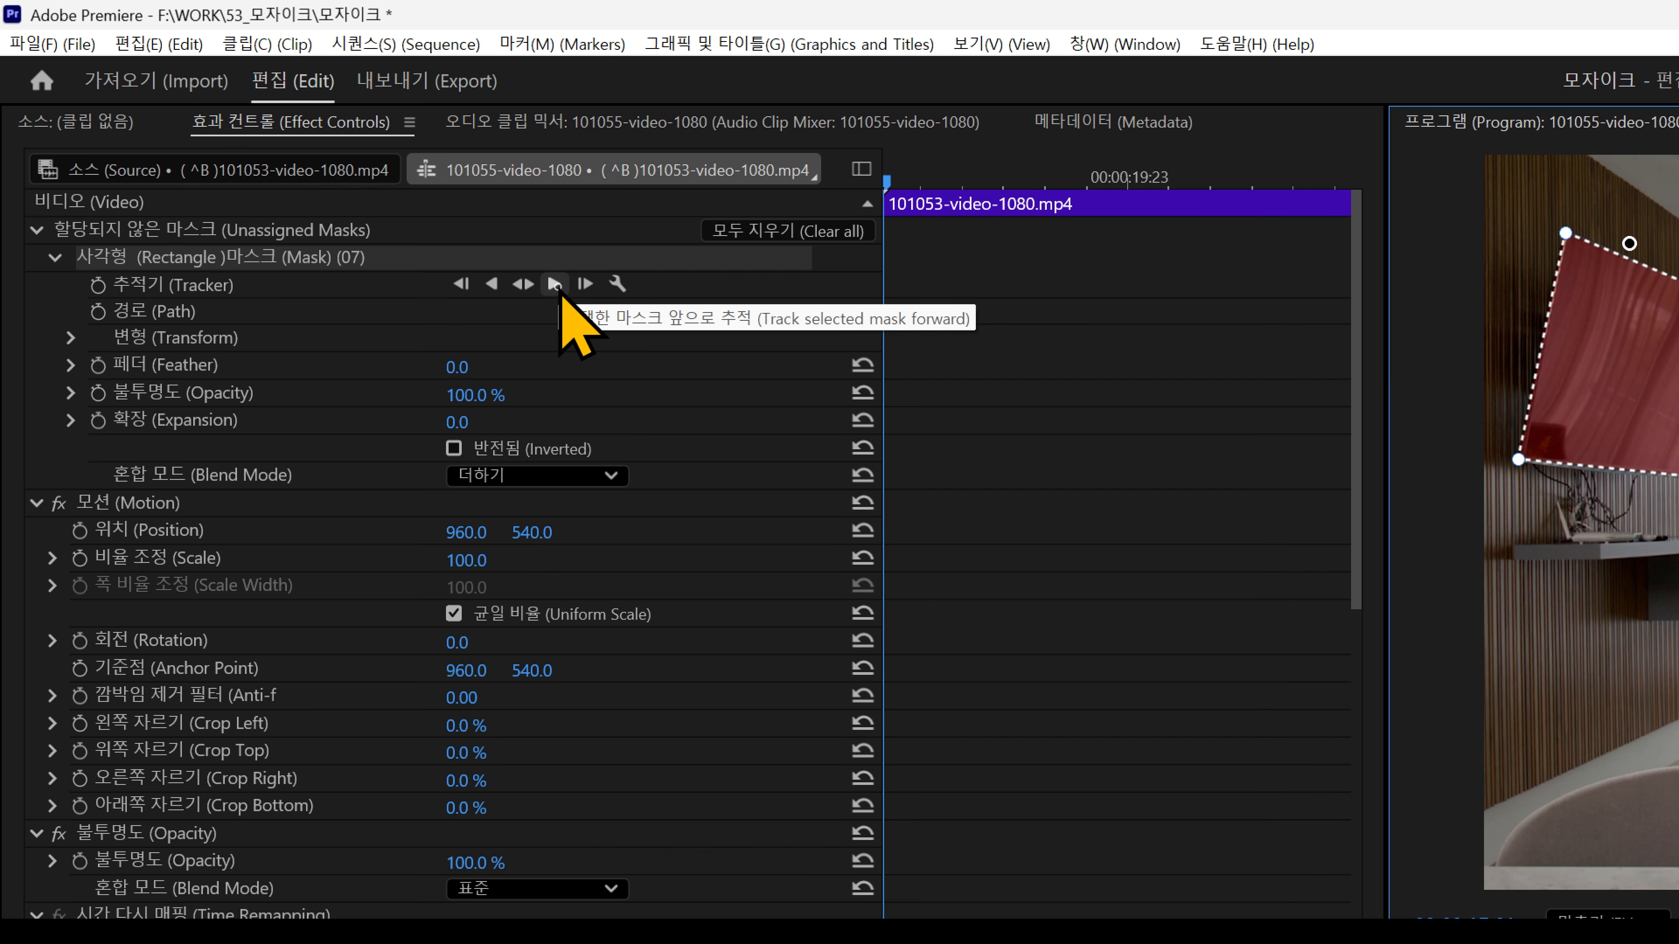
Track the rectangle mask forward through the clip and play it back to check how it follows the TV.
click(554, 284)
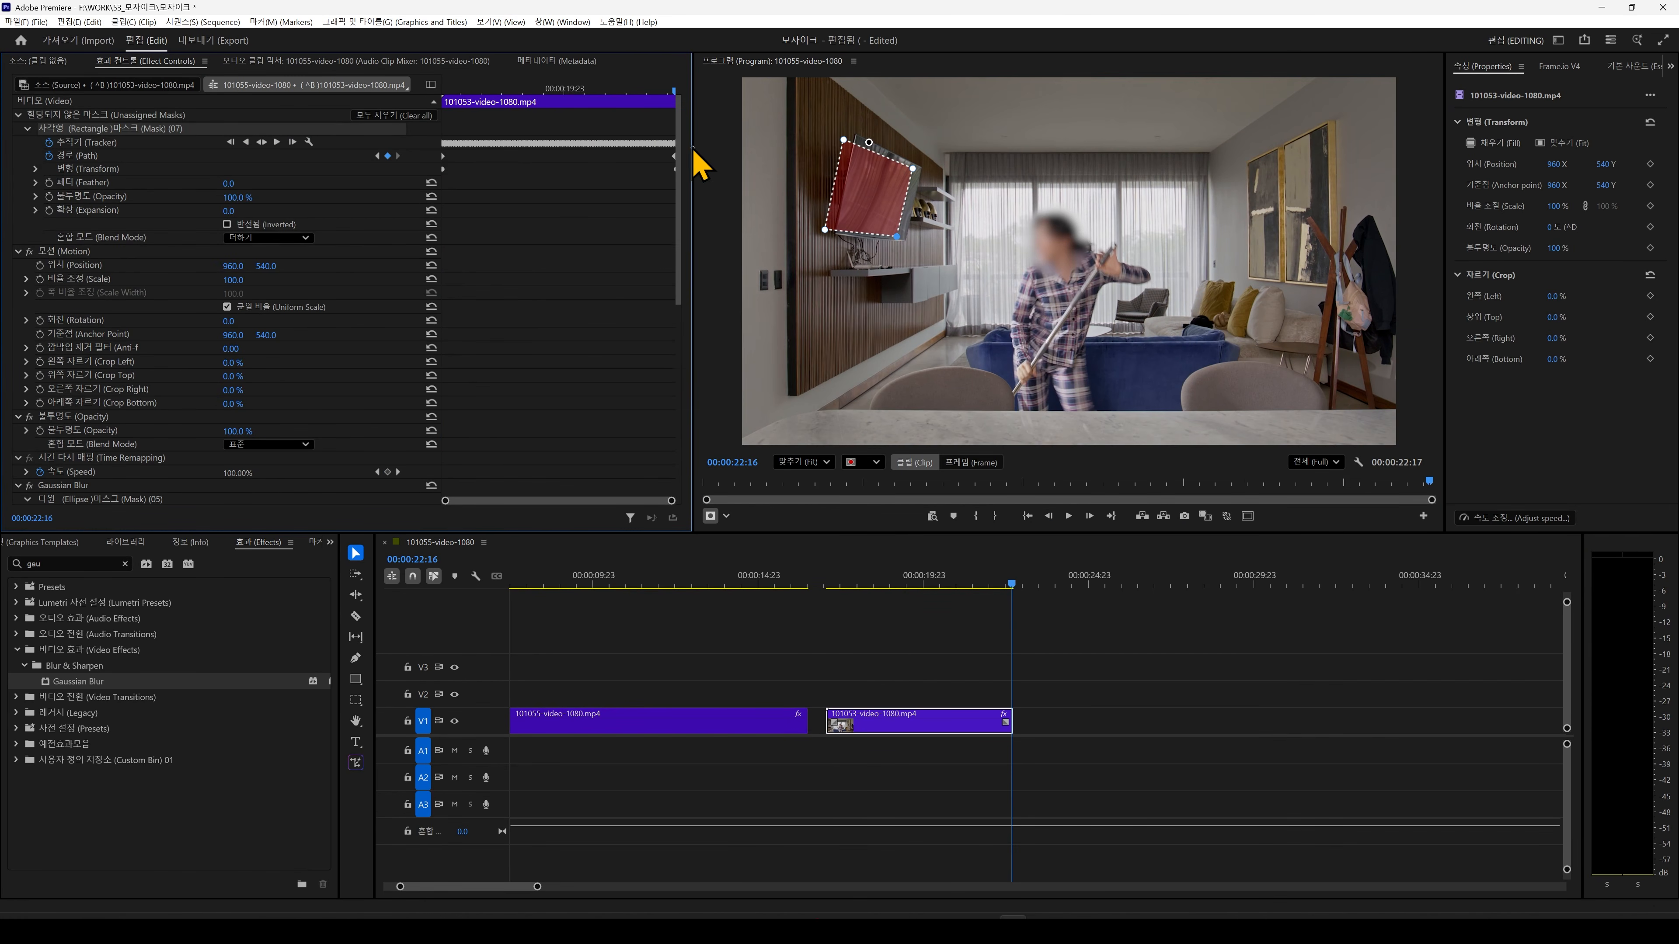
drag(673, 89, 499, 105)
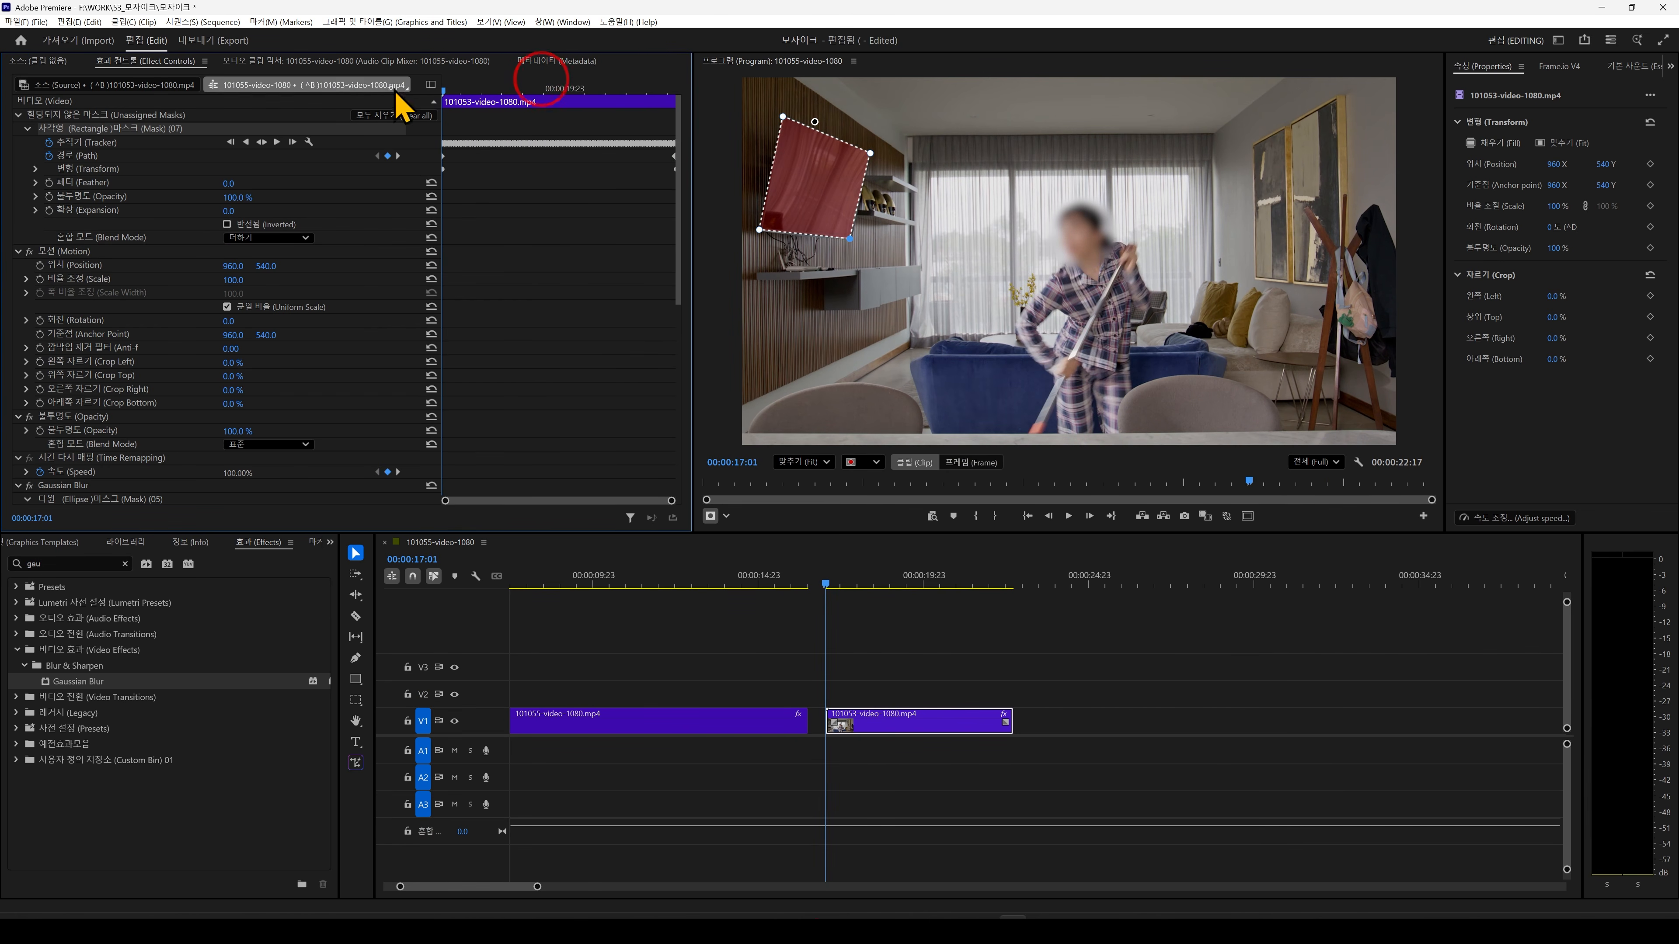
key(space)
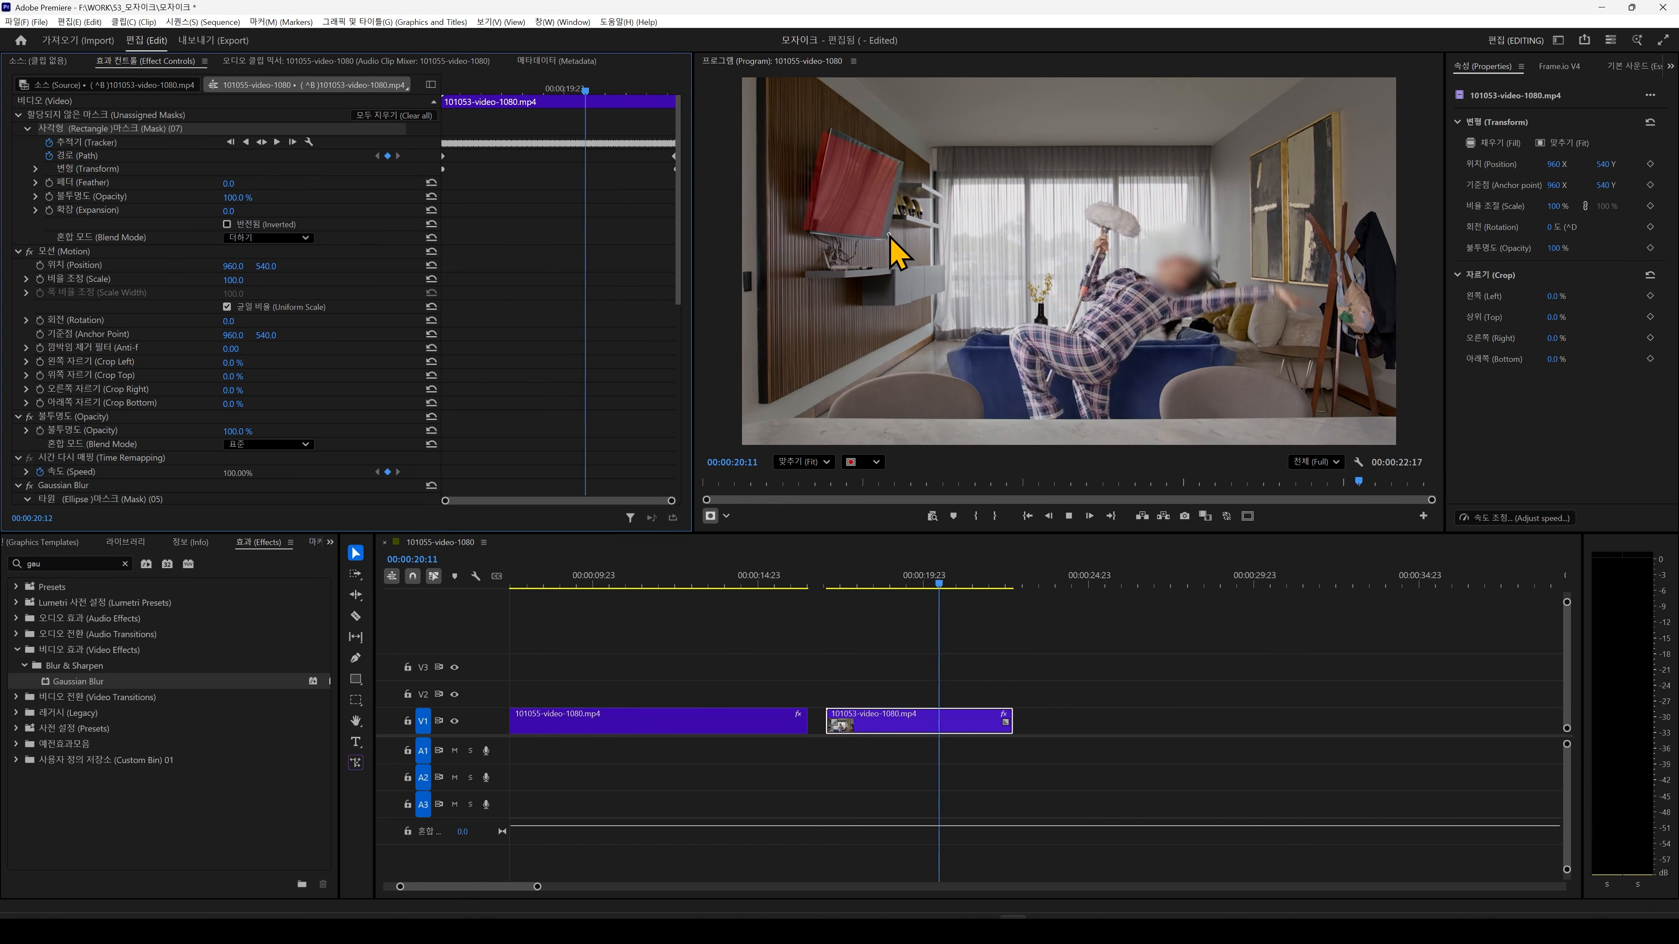
drag(661, 91, 469, 105)
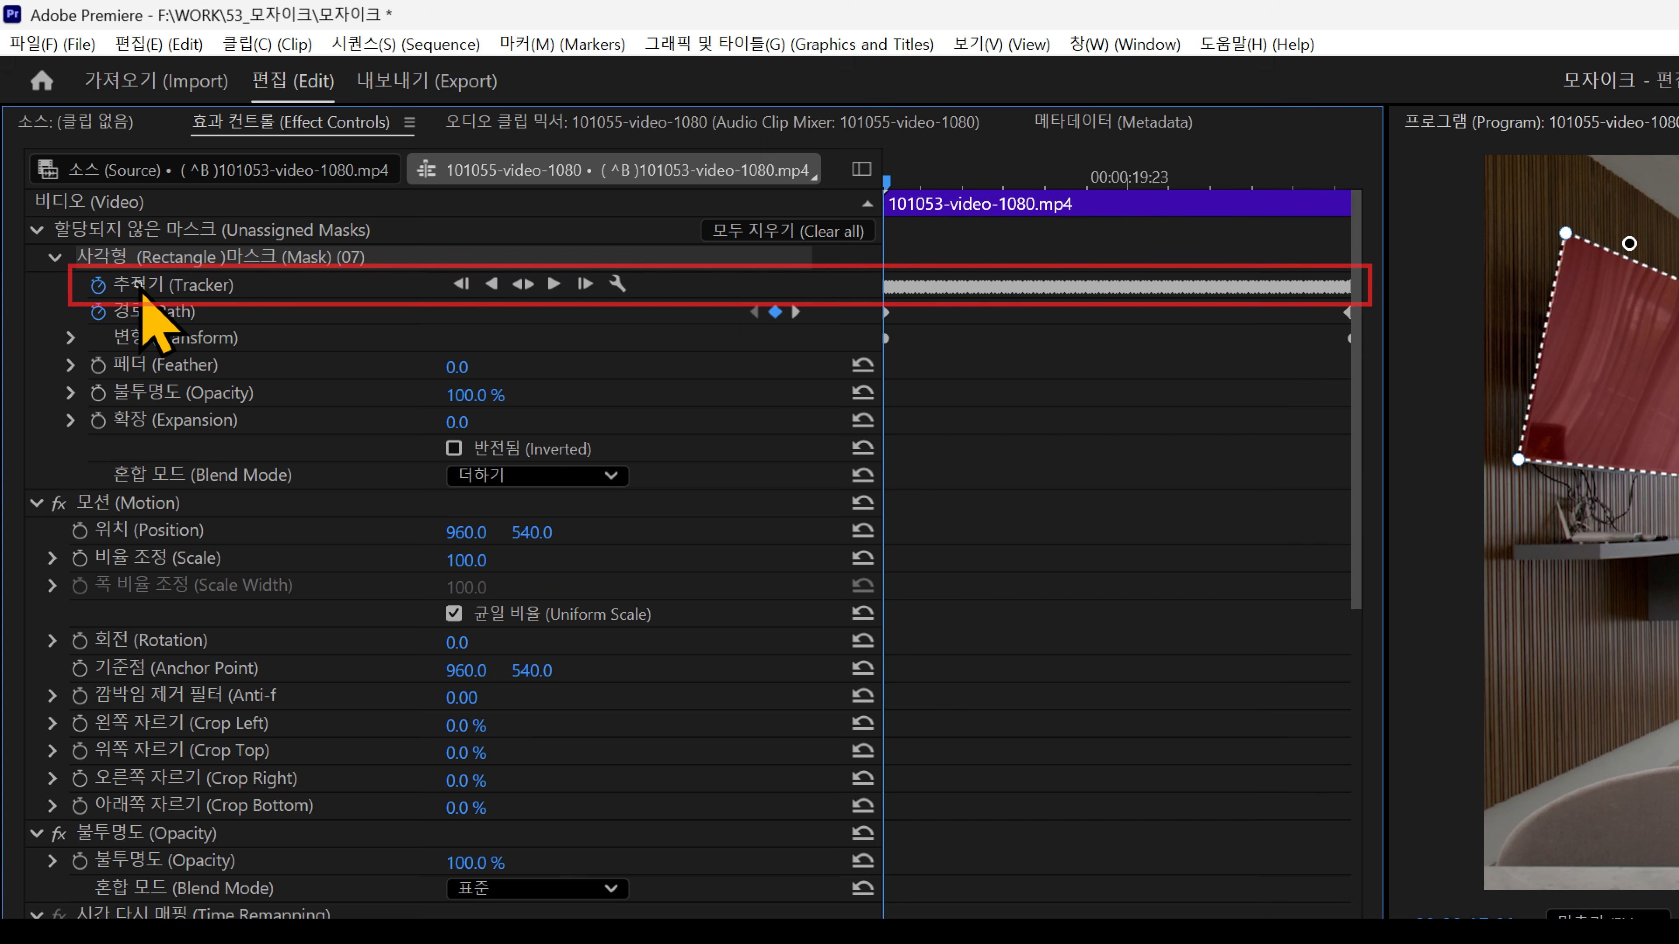
Delete all of the rectangle mask's Tracker keyframes and switch mask editing to Frame mode.
click(73, 142)
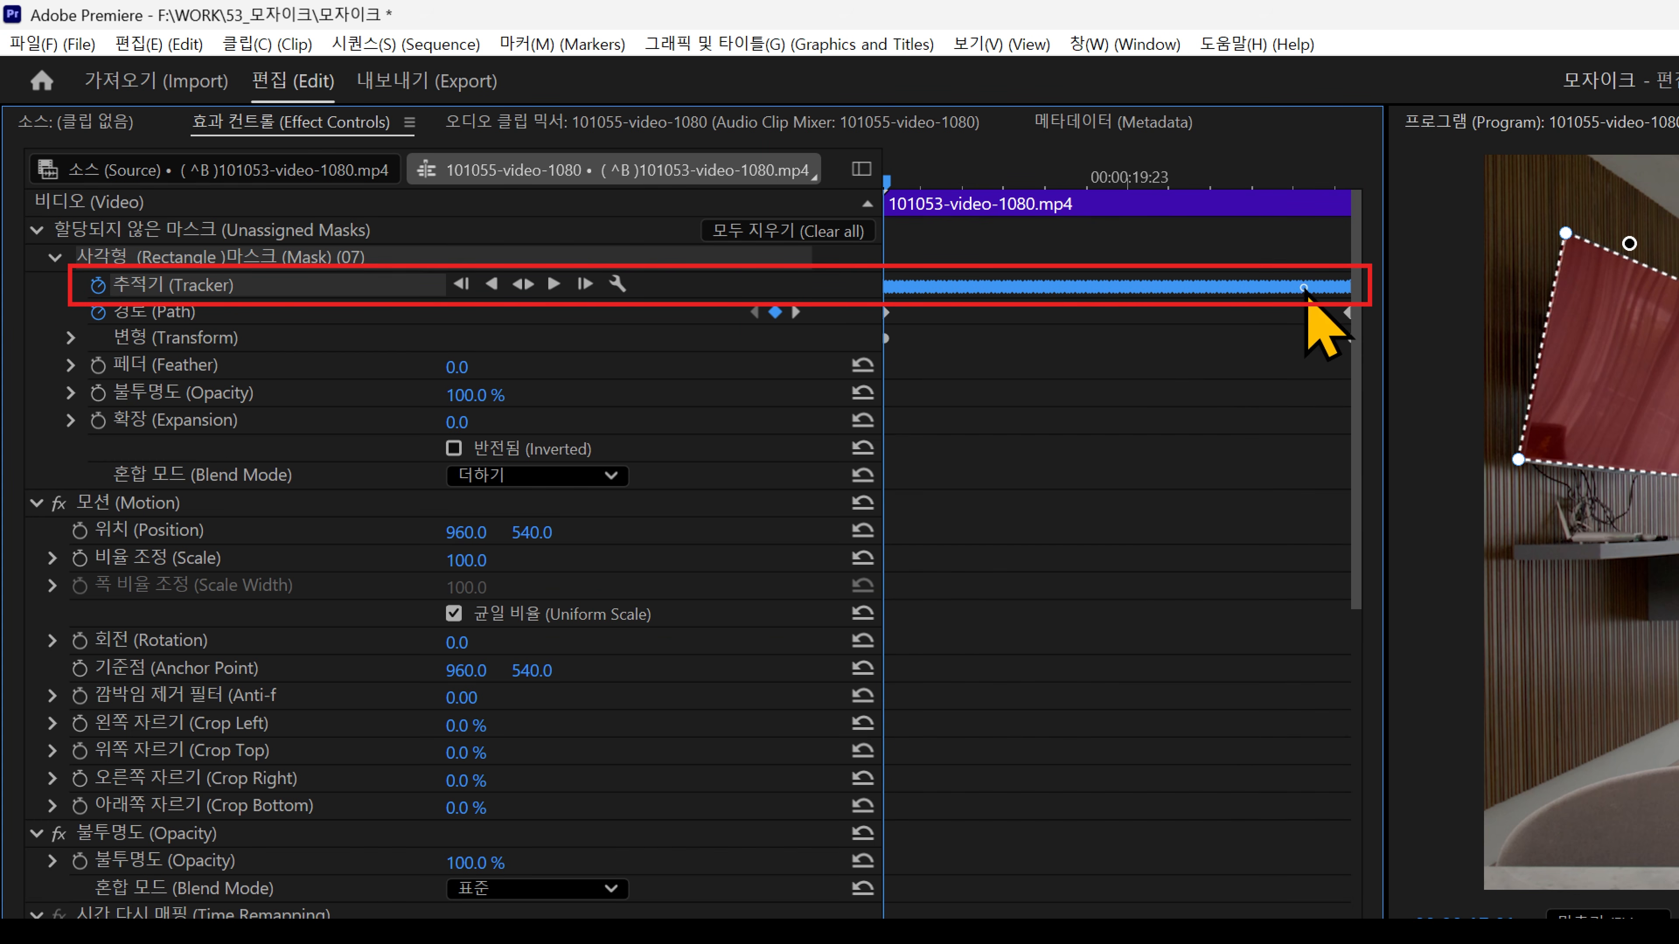
click(996, 258)
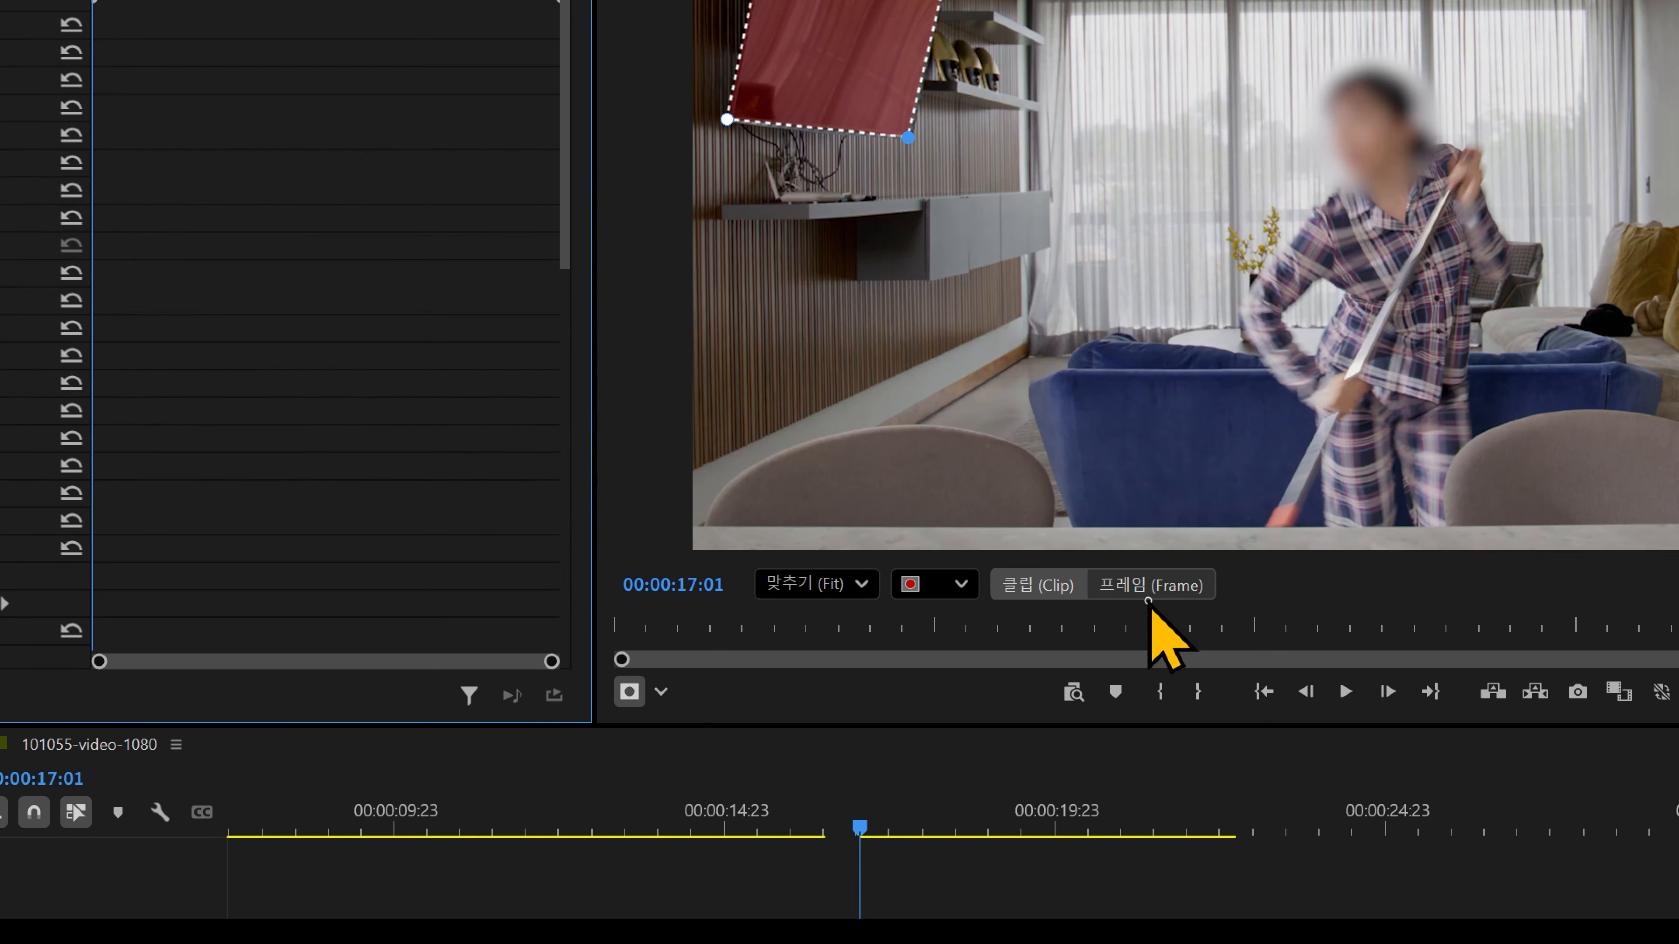
click(1149, 587)
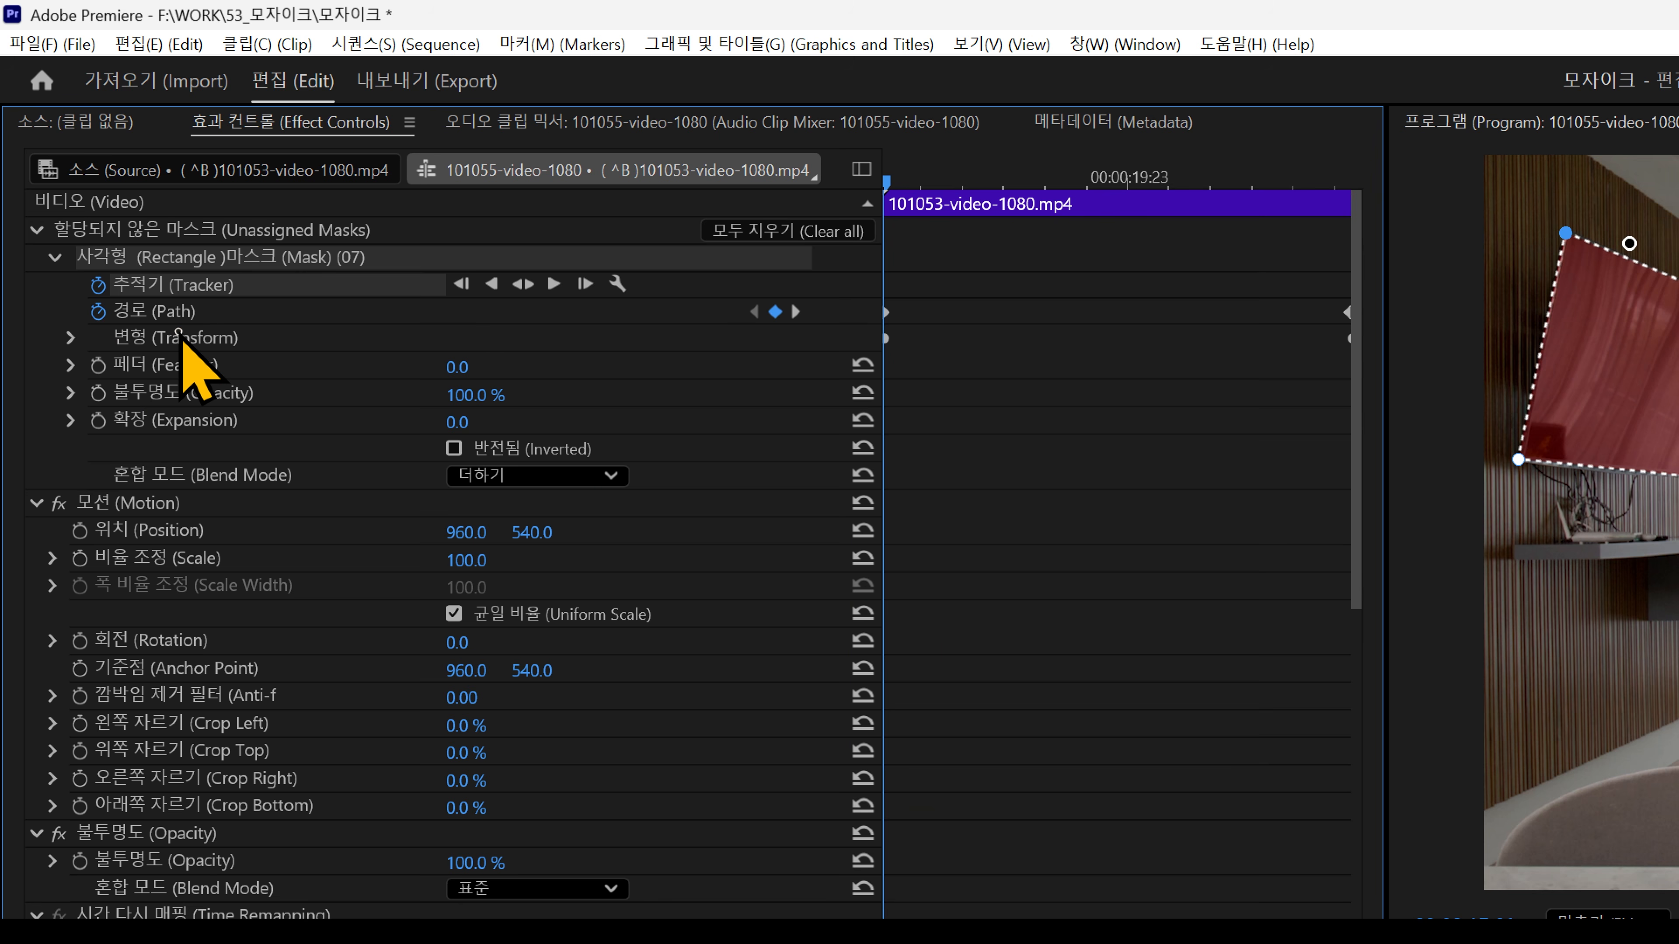
Expand the rectangle mask's Transform properties and scrub between the clip's start and end to check the mask's position.
click(159, 314)
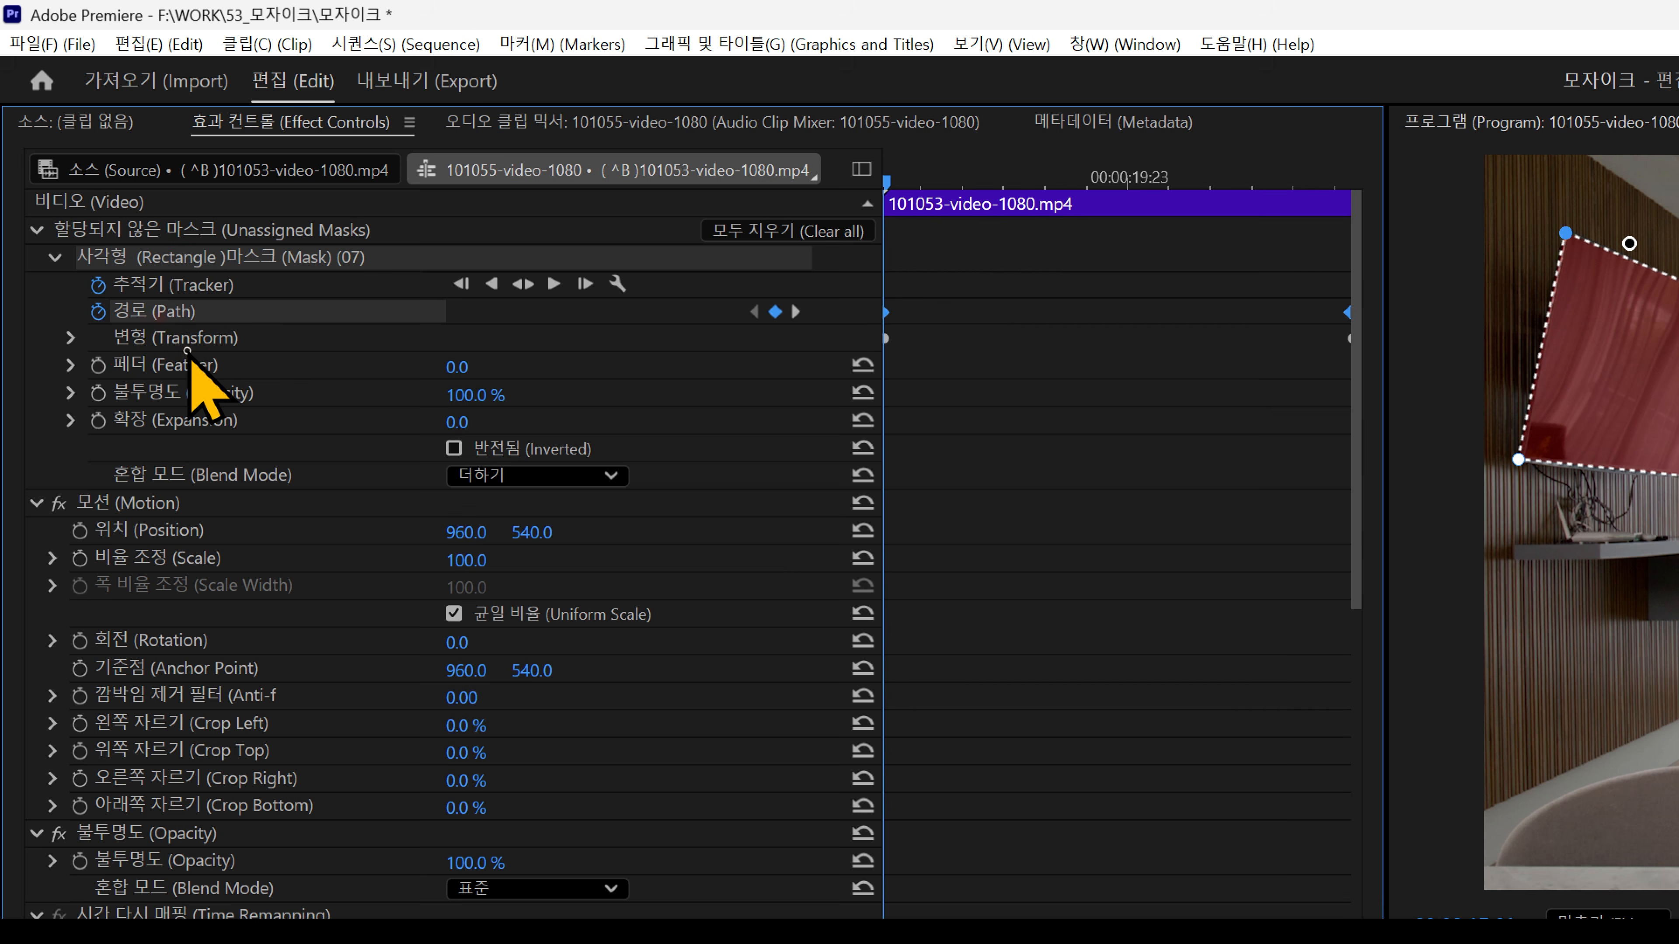
click(188, 364)
click(71, 341)
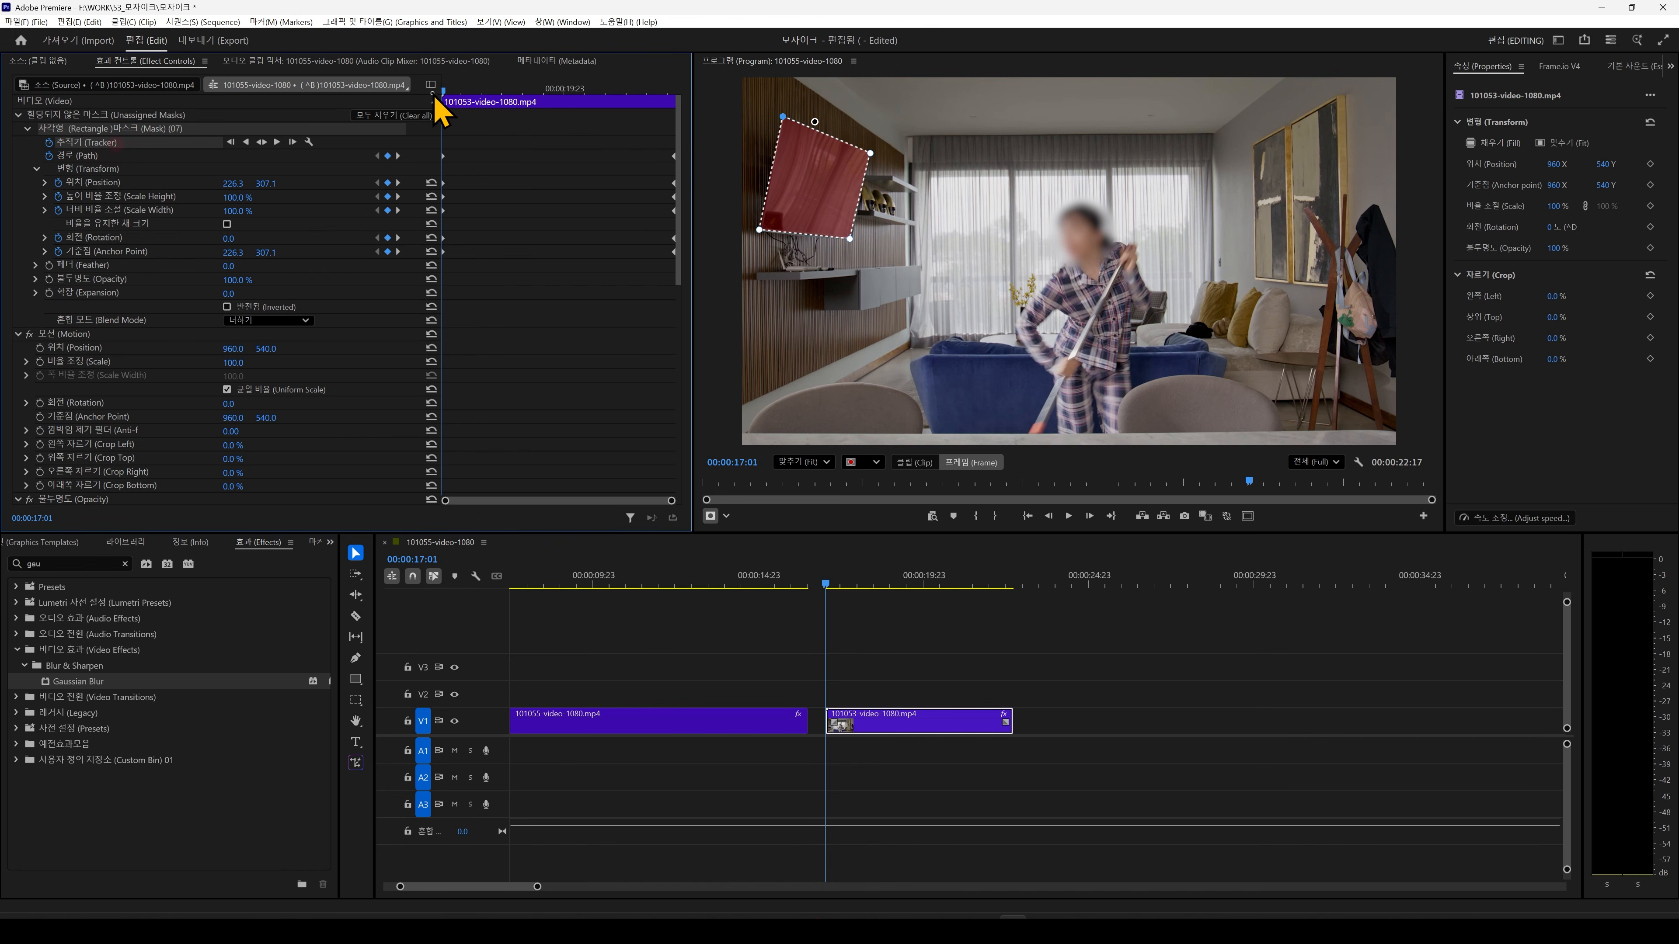
click(444, 94)
drag(449, 93, 712, 112)
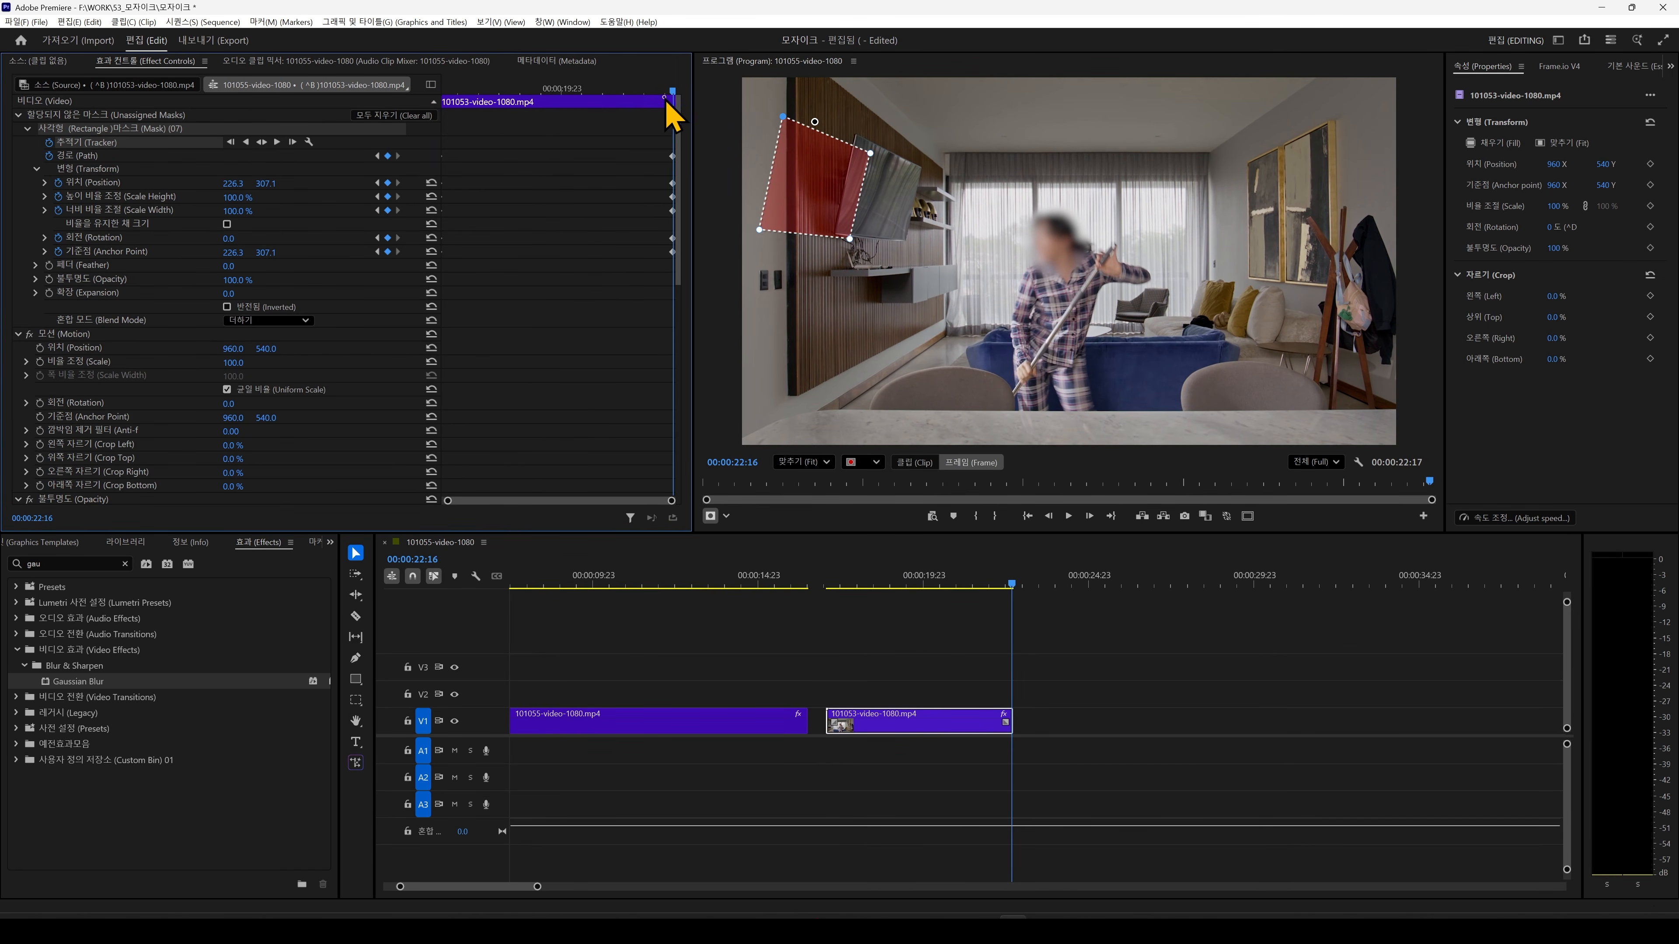
drag(667, 99, 471, 185)
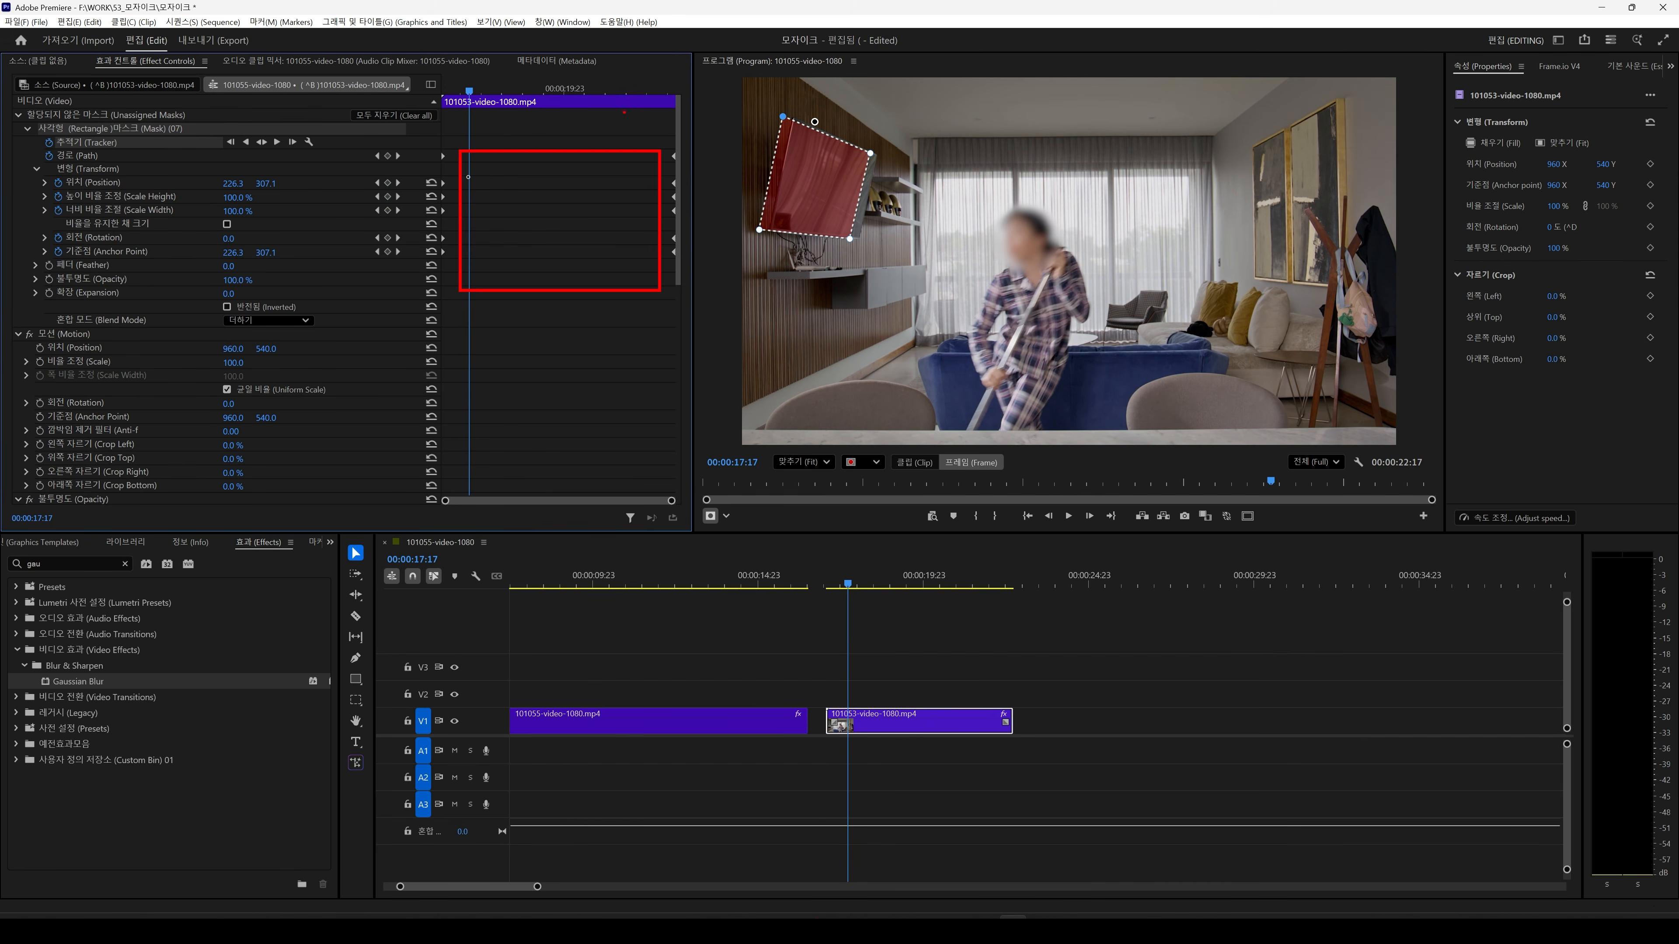
Delete the rectangle mask's Path and Transform keyframes at the end of the clip, keeping those at the start.
drag(487, 95, 422, 98)
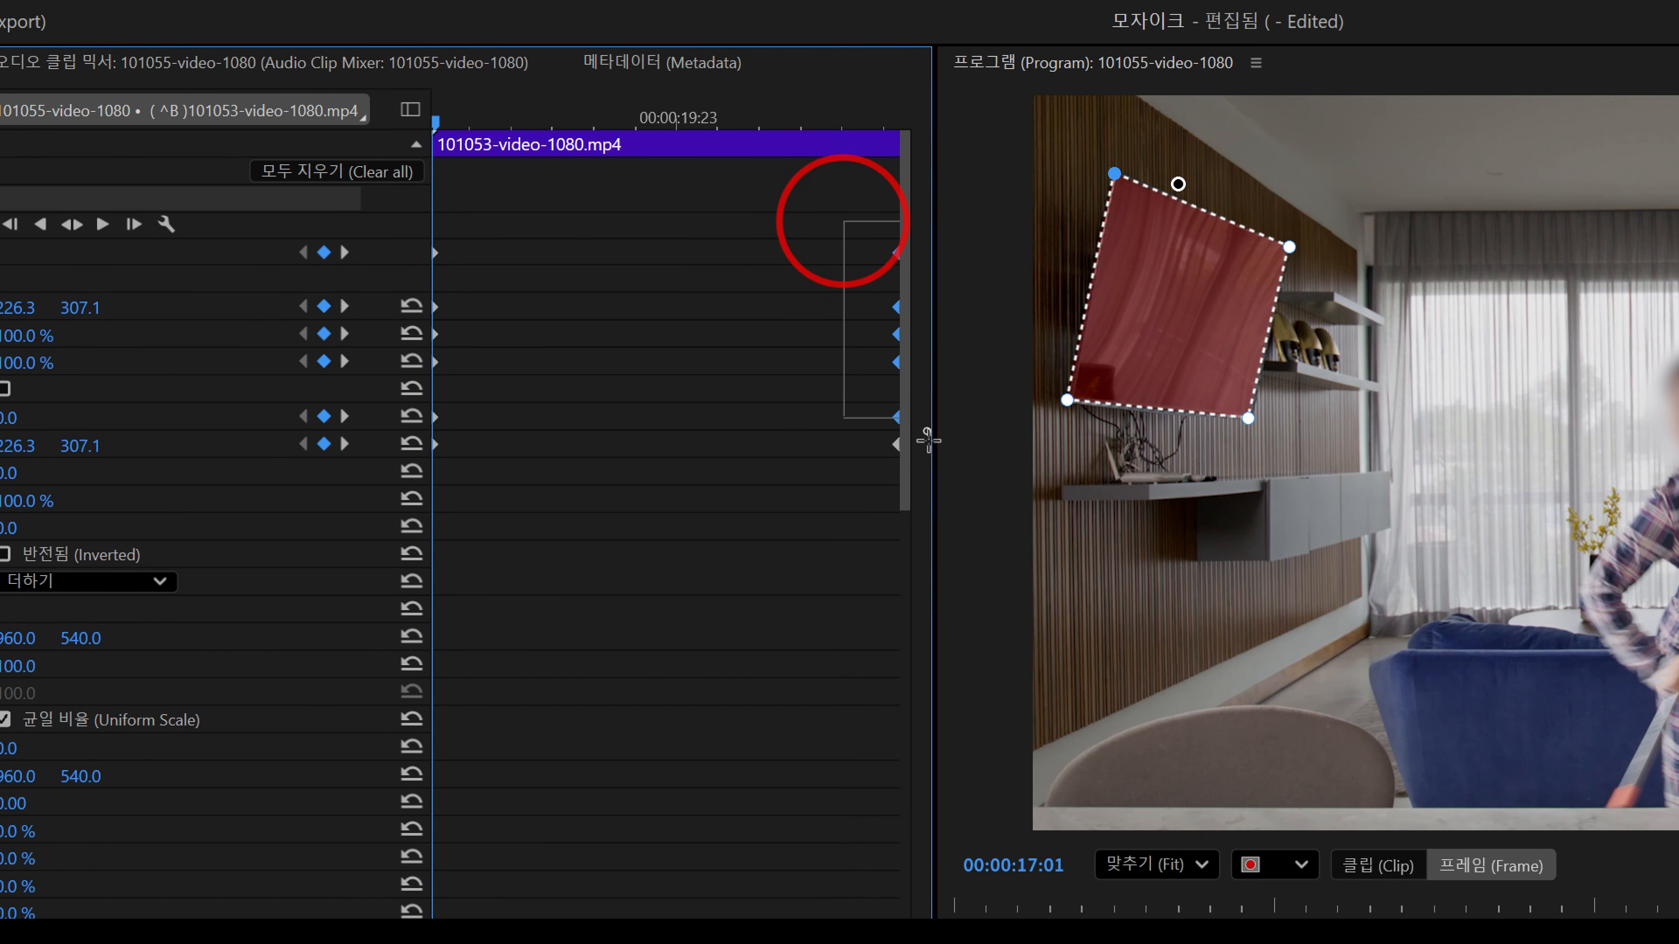
drag(927, 440, 941, 489)
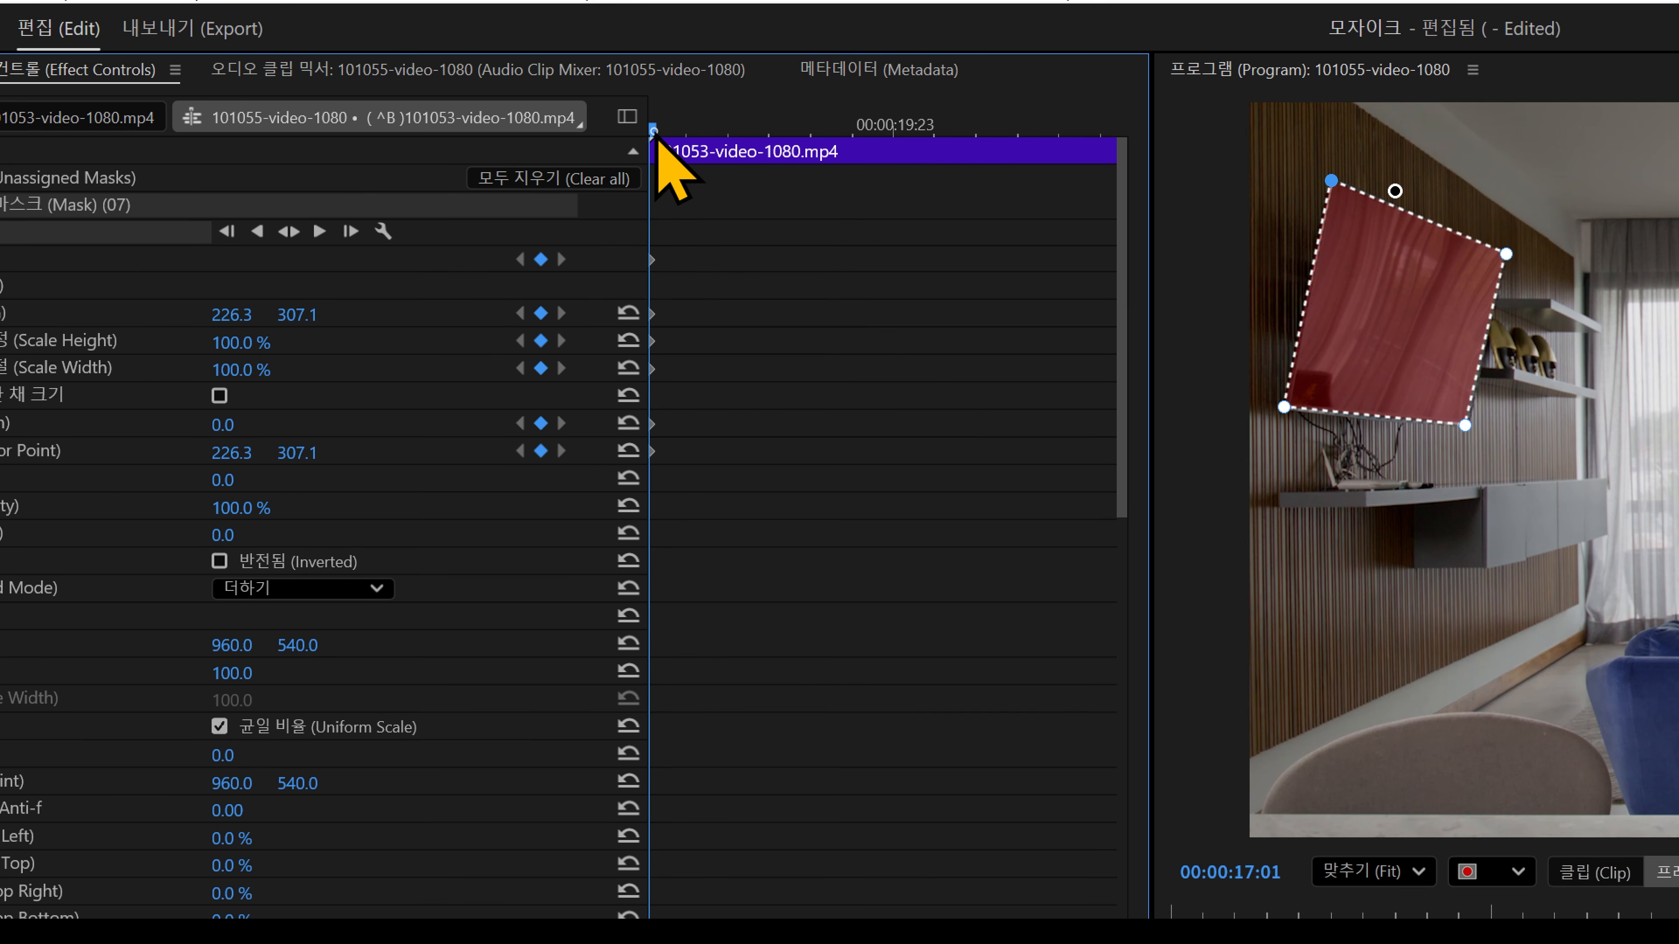
Keyframe the mask path at 00:00:17:11 by moving the rectangle mask's right-hand corner points onto the TV's edge.
click(466, 122)
drag(1469, 251, 1485, 254)
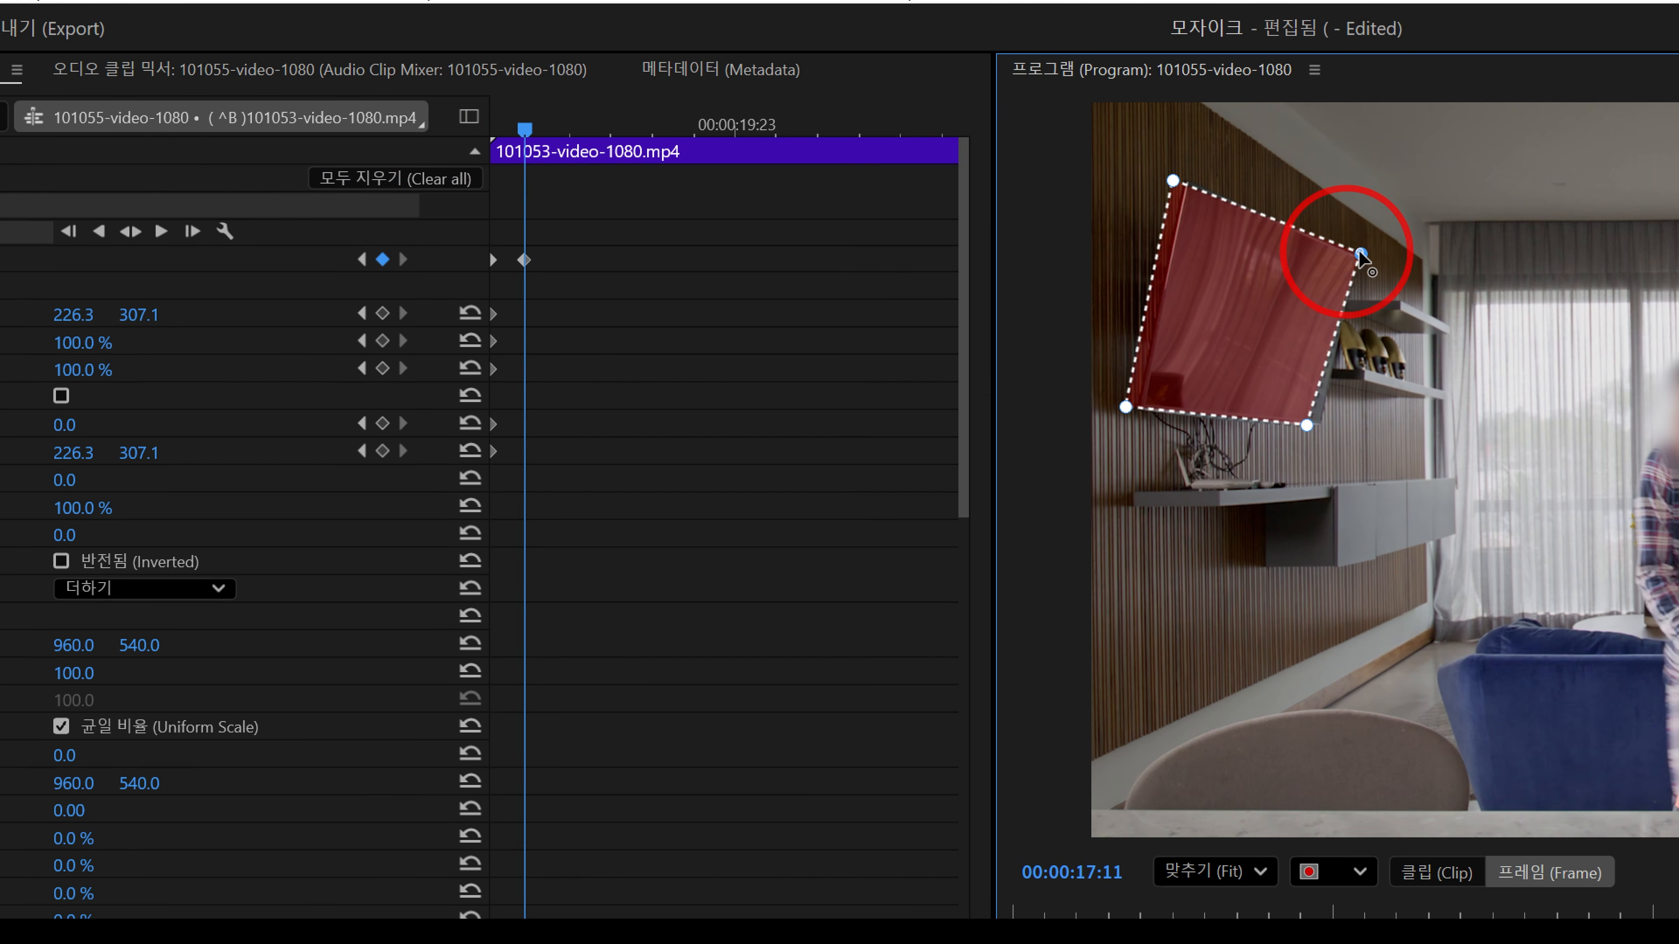
drag(1433, 424, 1454, 429)
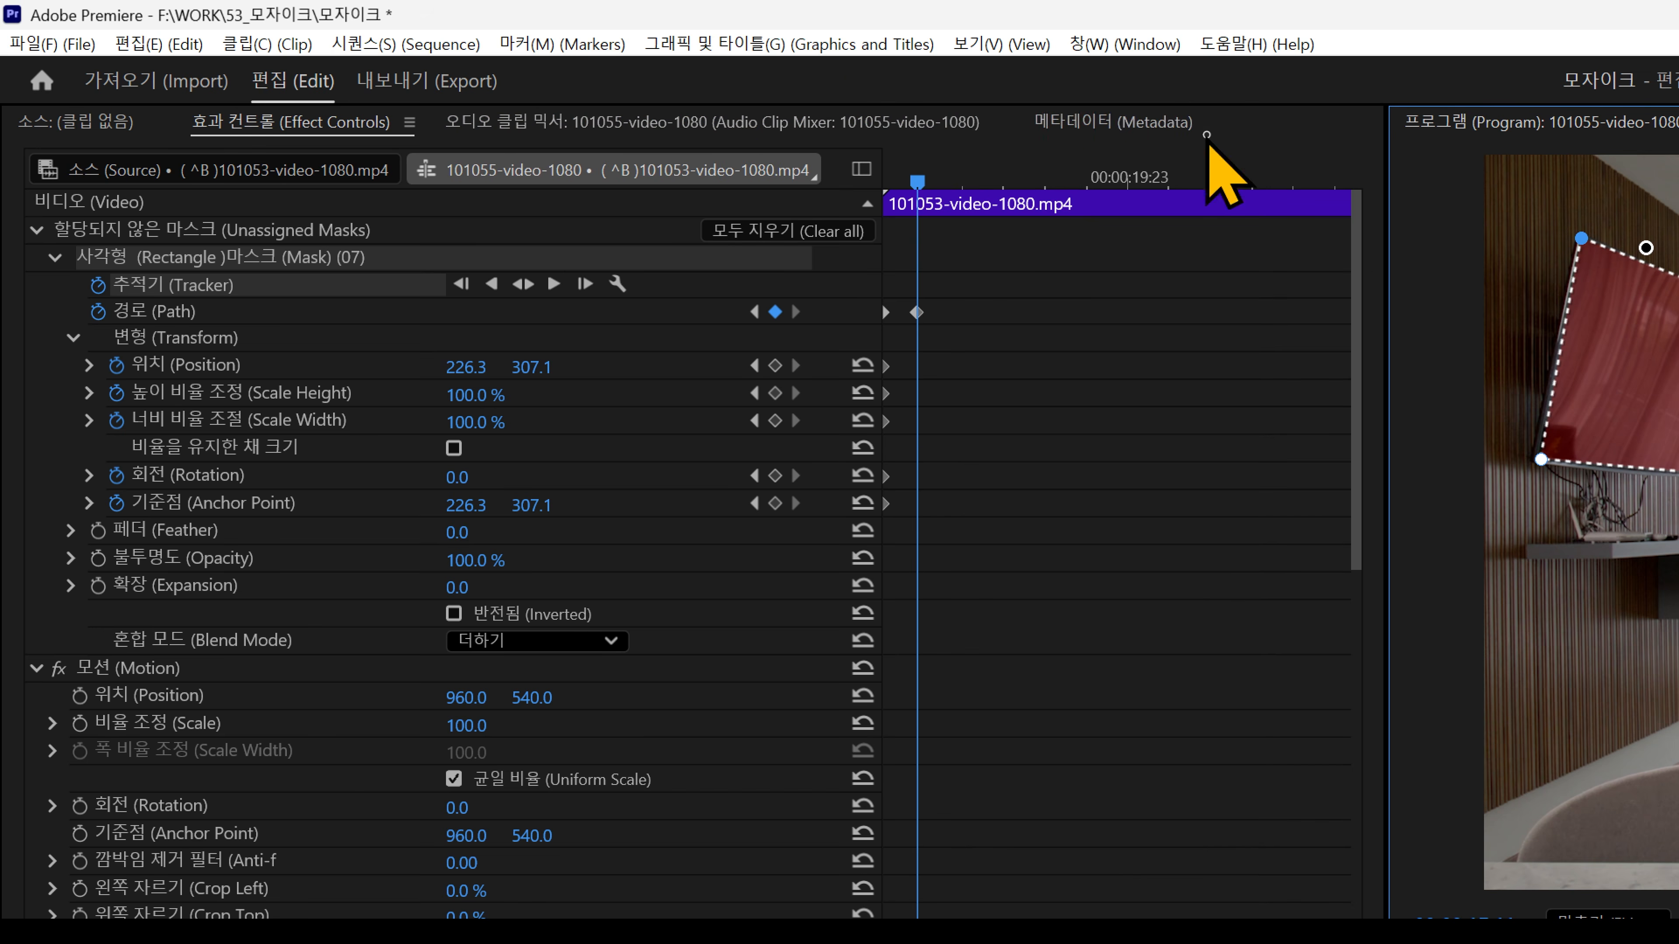
Advance a short interval past 00:00:17:11 and refit the rectangle mask's corner points to the TV as a second path correction.
click(931, 199)
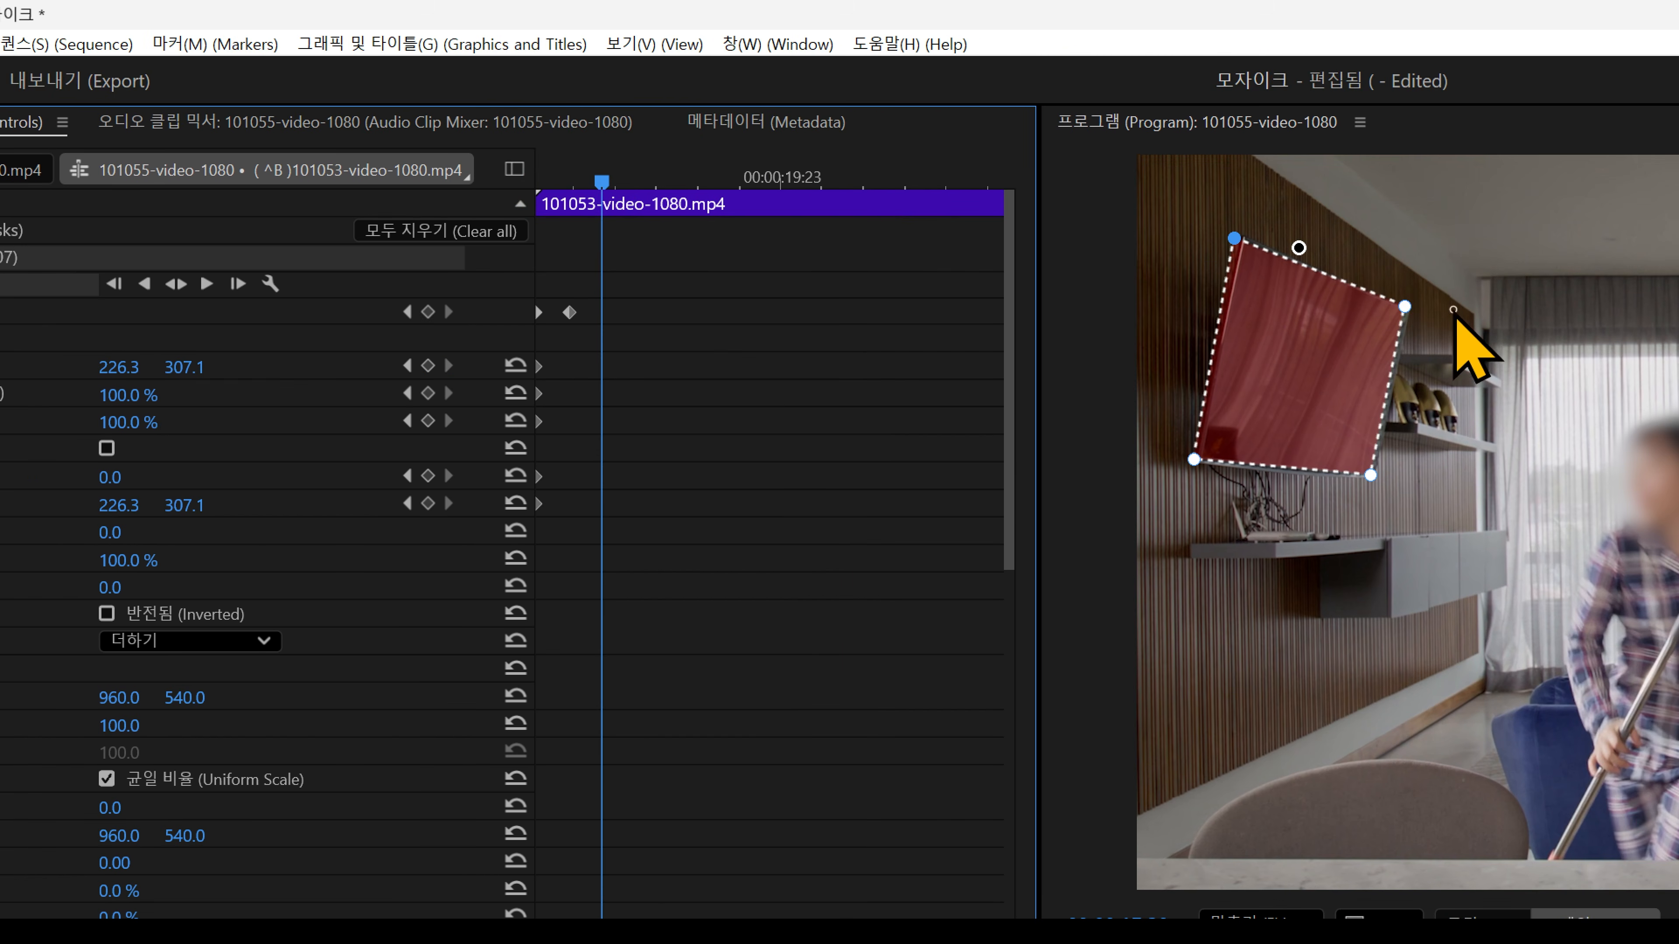
drag(1405, 307, 1410, 305)
click(1195, 461)
drag(1234, 238, 1240, 239)
Continue at the next two short intervals, aligning the rectangle mask's corners with the TV to add path keyframes.
click(631, 195)
drag(1315, 371, 1327, 371)
drag(1421, 306, 1431, 316)
drag(1383, 476, 1399, 477)
drag(1206, 460, 1215, 459)
click(584, 182)
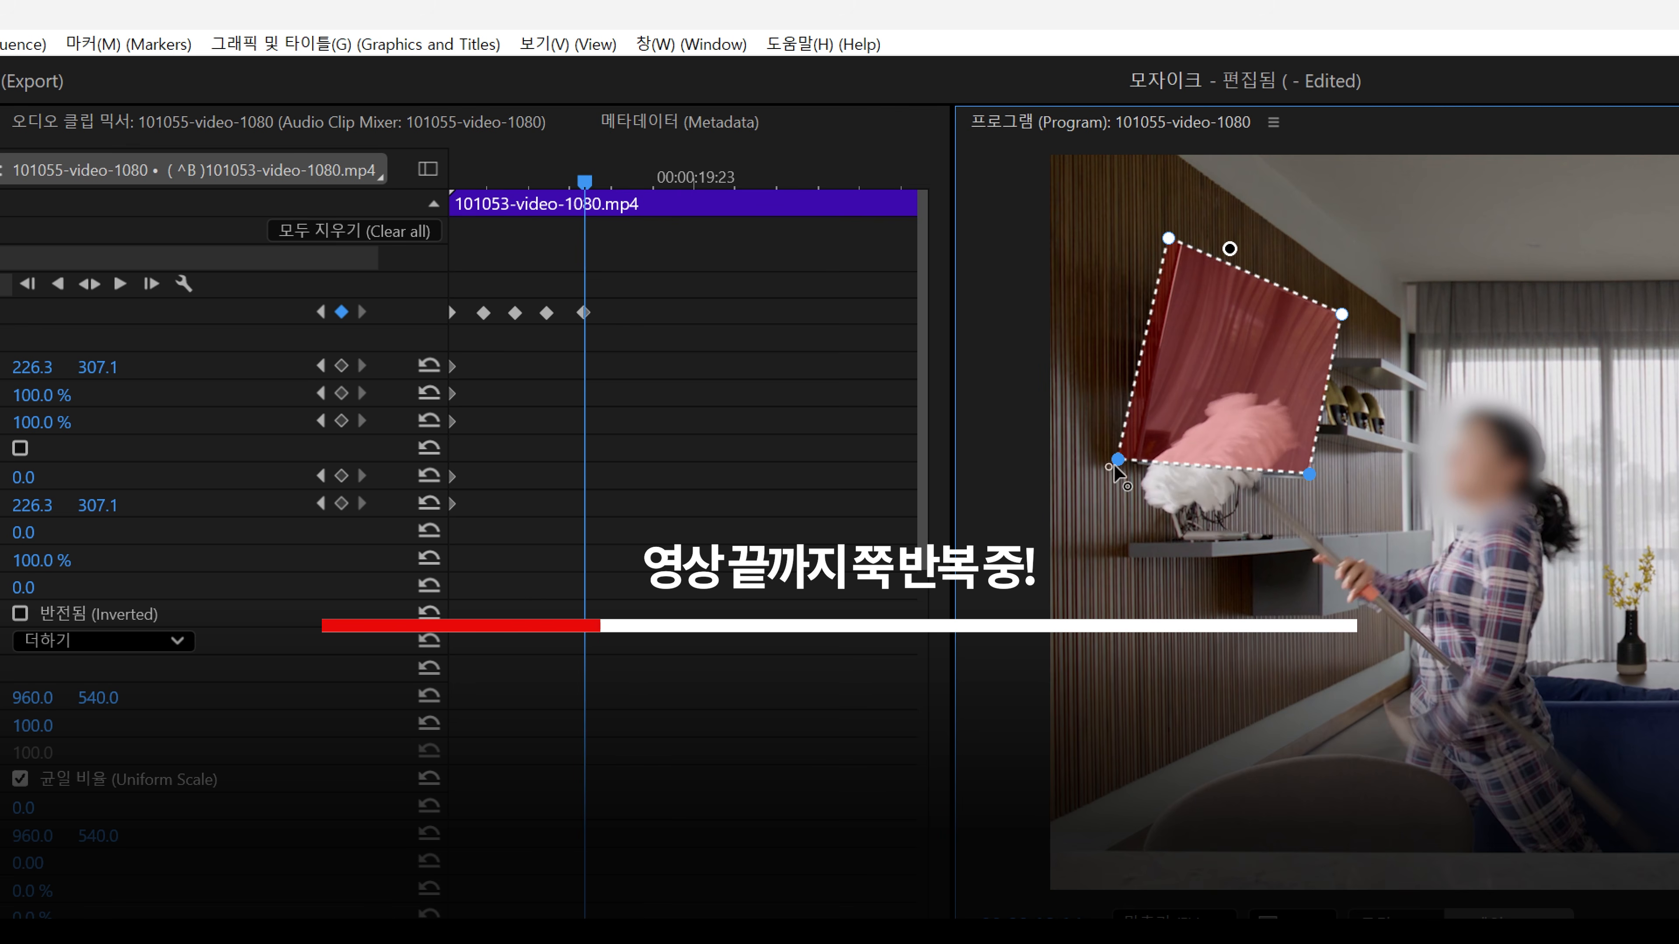
Add mask path keyframes around the clip's middle, moving the rectangle's corner points to follow the TV as it shifts.
click(681, 182)
drag(1342, 322, 1368, 322)
drag(681, 182, 764, 182)
drag(1210, 255, 1234, 259)
drag(1176, 465, 1196, 465)
drag(1383, 319, 1381, 325)
Keep correcting the rectangle mask's corners on the TV at intervals through the final part of the clip, up to its last frames.
drag(764, 182, 817, 182)
drag(1346, 480, 1356, 480)
drag(1381, 325, 1395, 329)
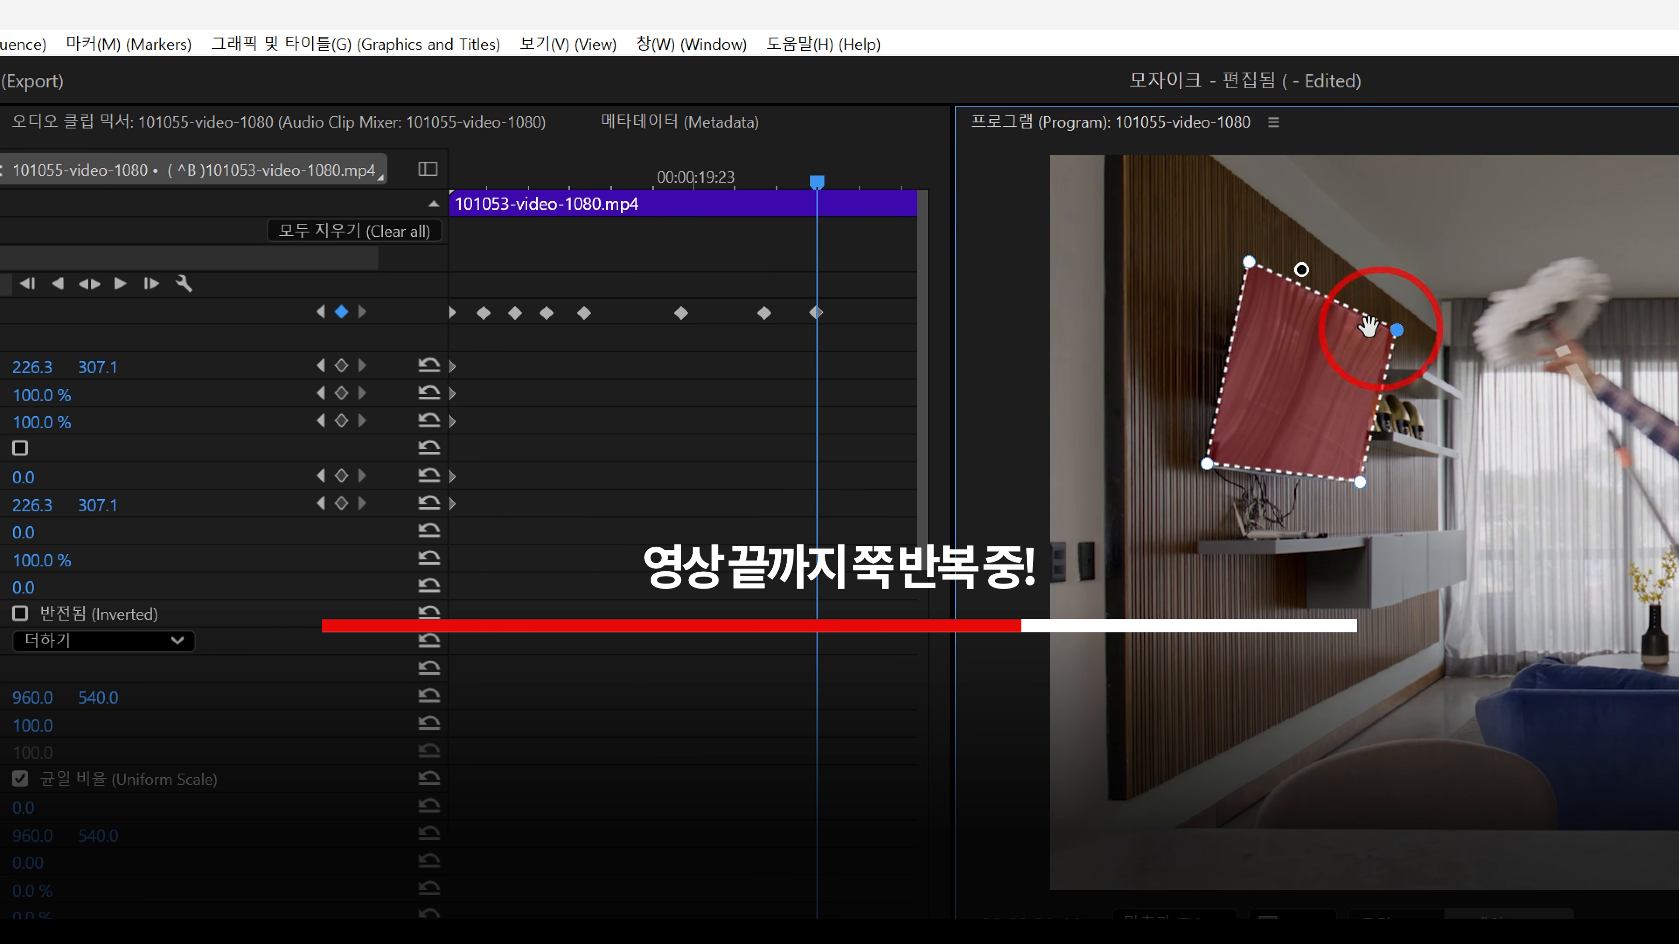
drag(818, 182, 867, 182)
drag(1357, 480, 1371, 477)
drag(867, 182, 914, 182)
drag(1225, 464, 1239, 468)
drag(1263, 266, 1273, 268)
Return to the clip's start and play it to check how the keyframed rectangle mask follows the TV.
drag(630, 87, 429, 87)
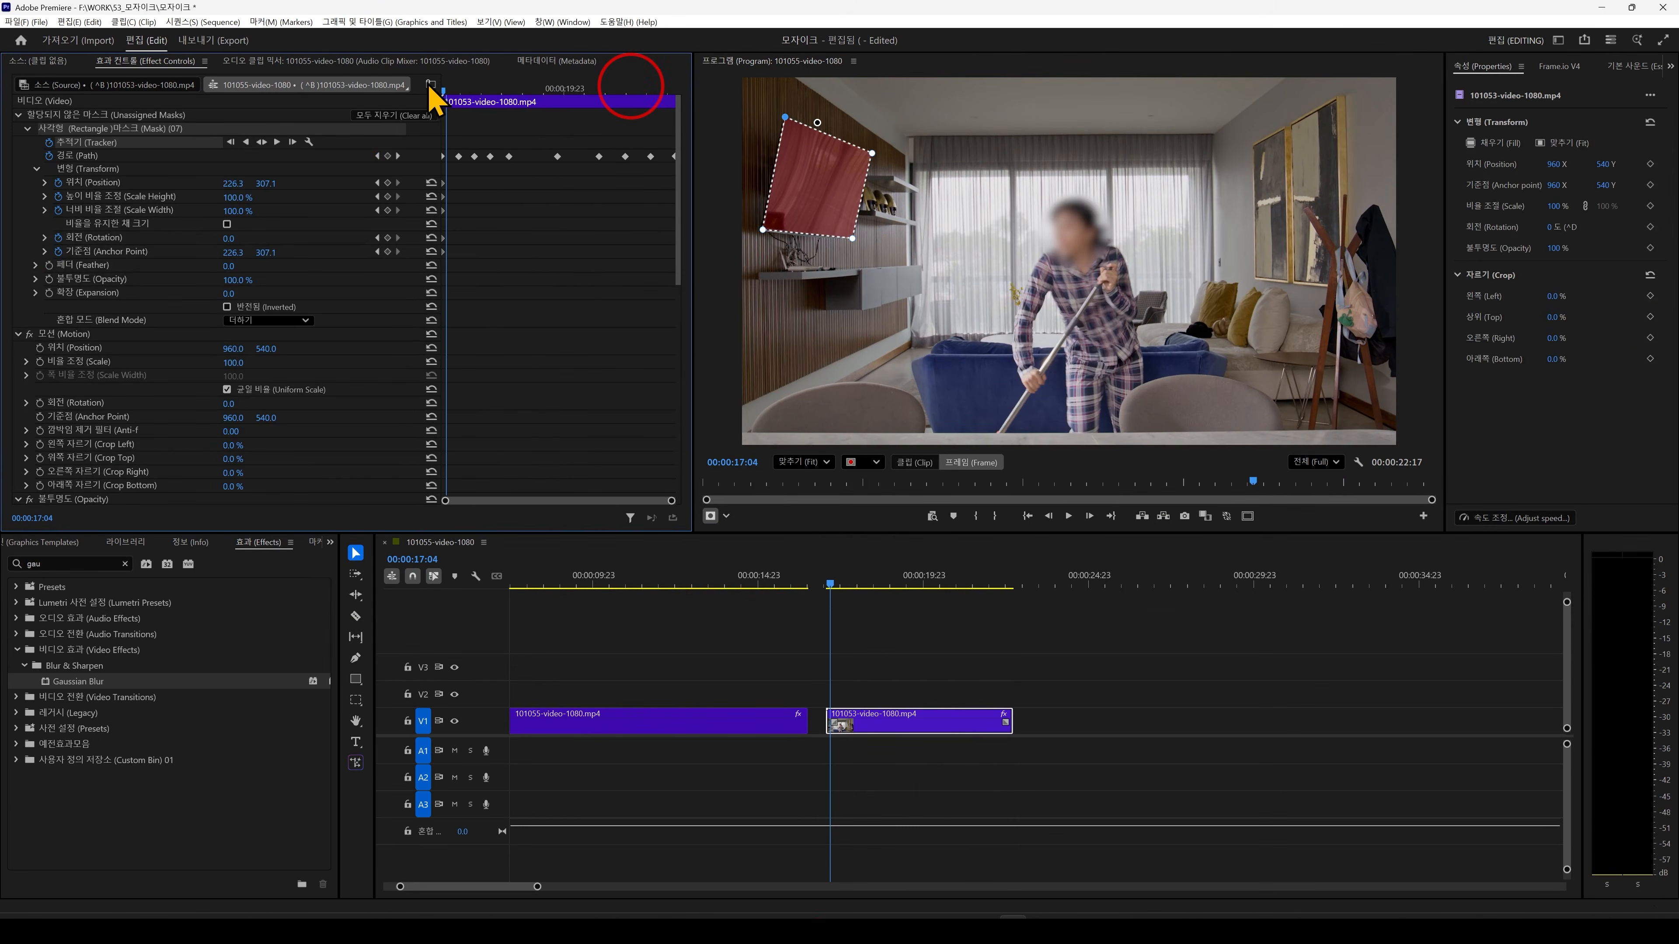
key(space)
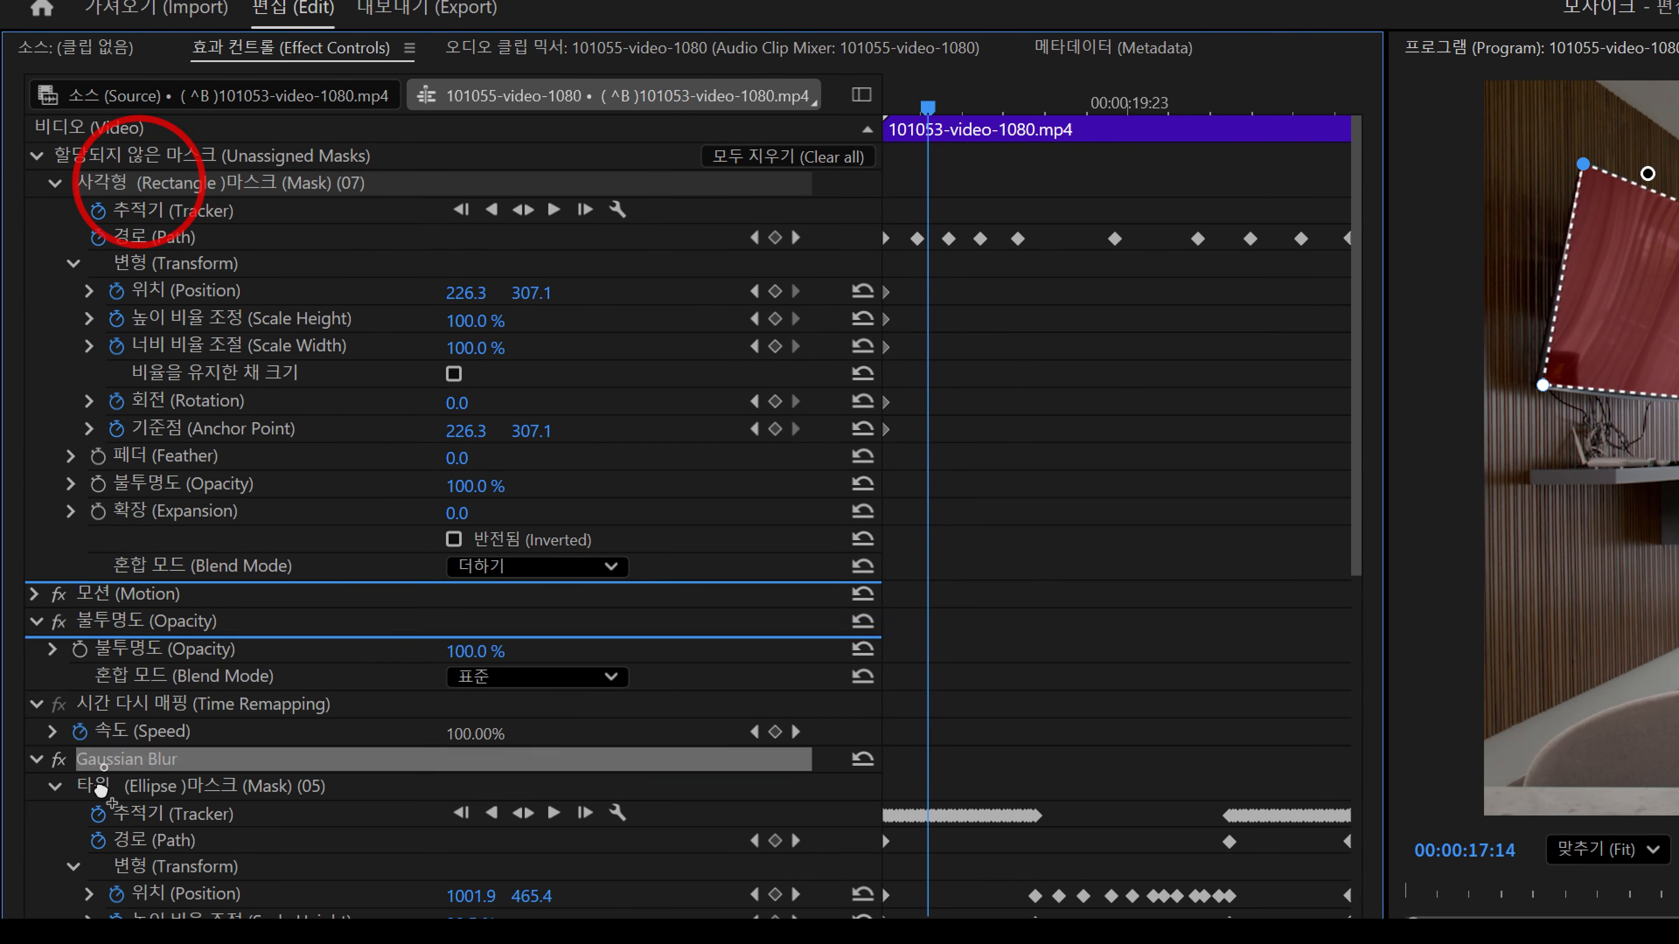
Move the unassigned rectangle mask into the existing Gaussian Blur effect and collapse the properties of both masks.
click(134, 759)
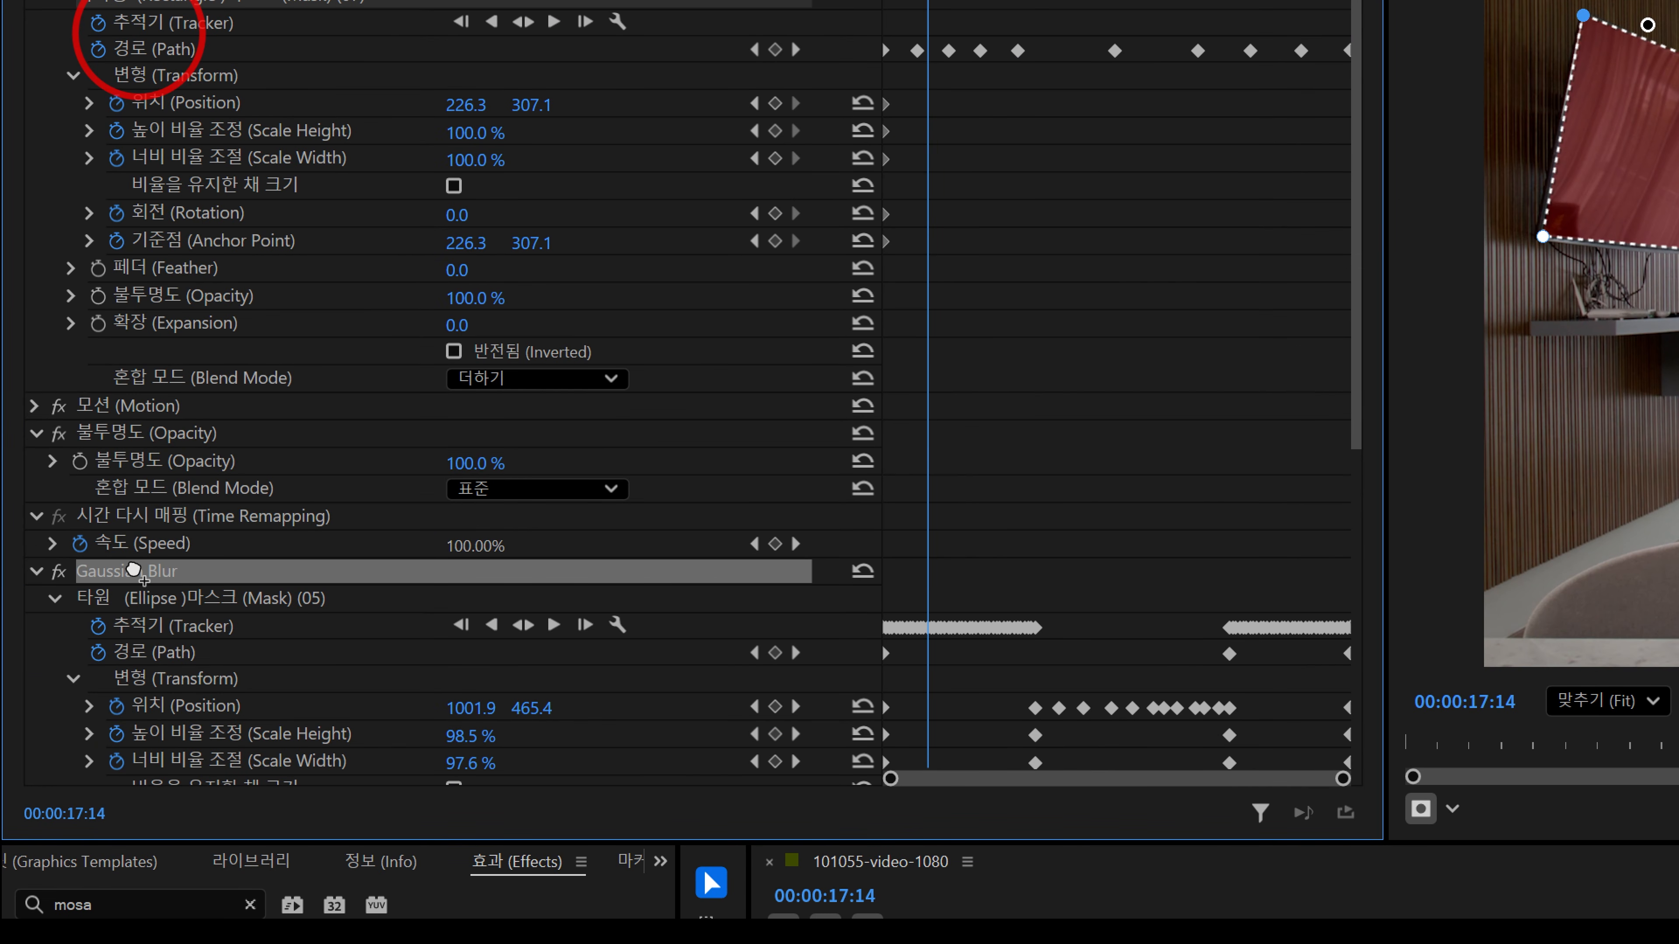
drag(167, 595, 200, 564)
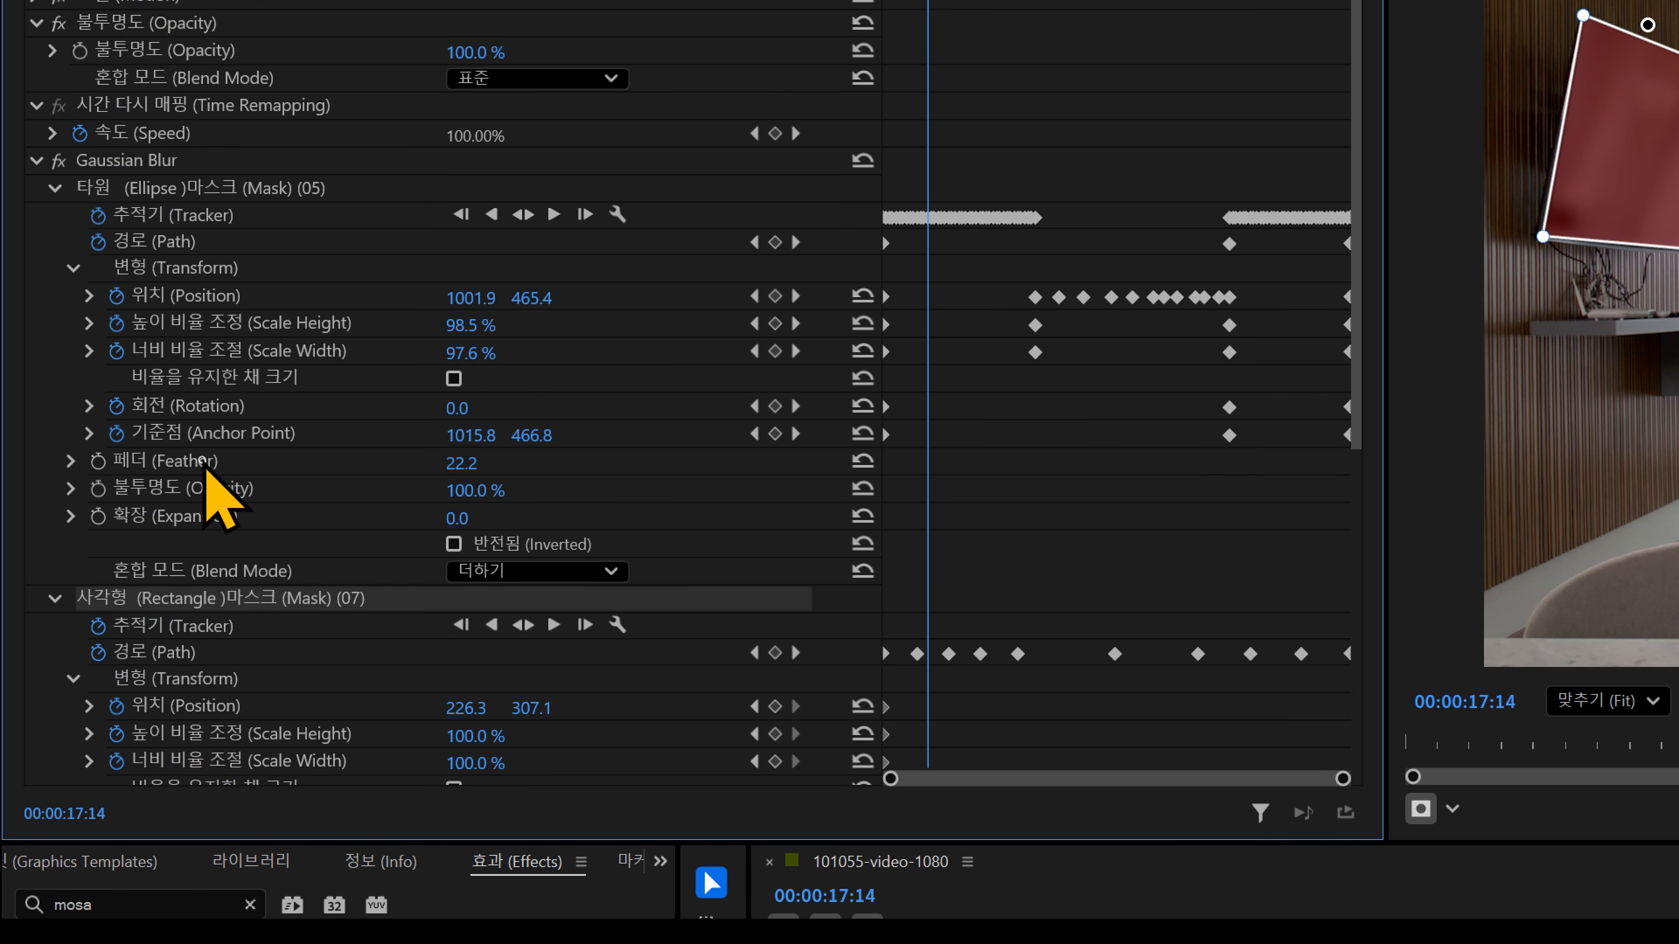
click(55, 190)
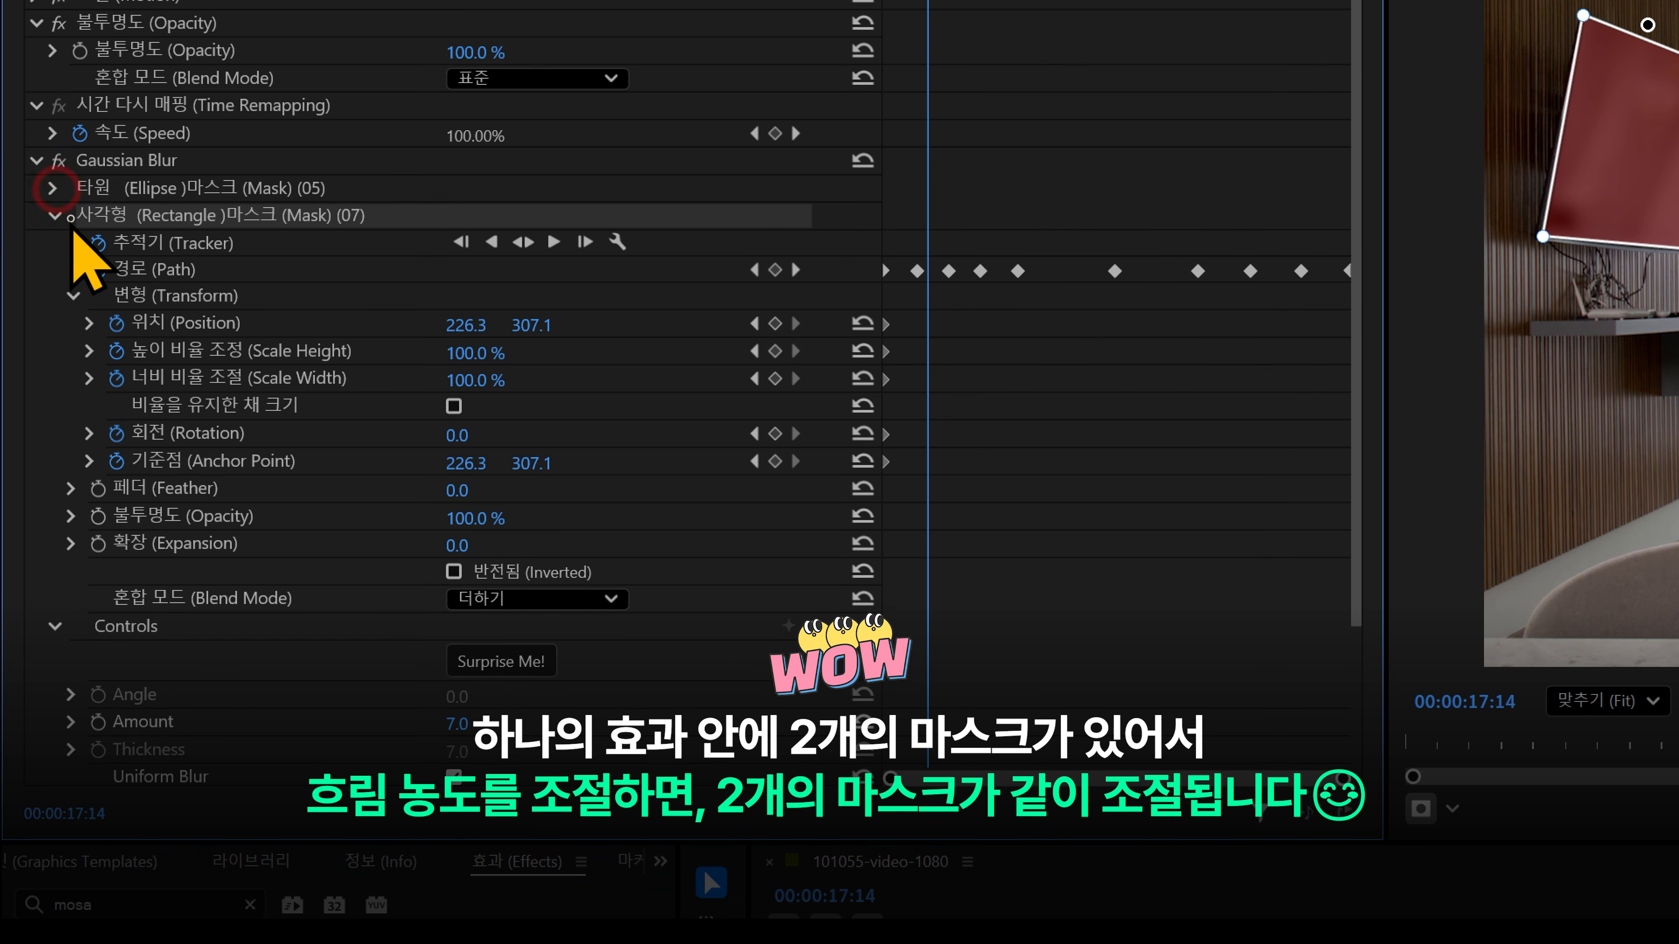
click(53, 220)
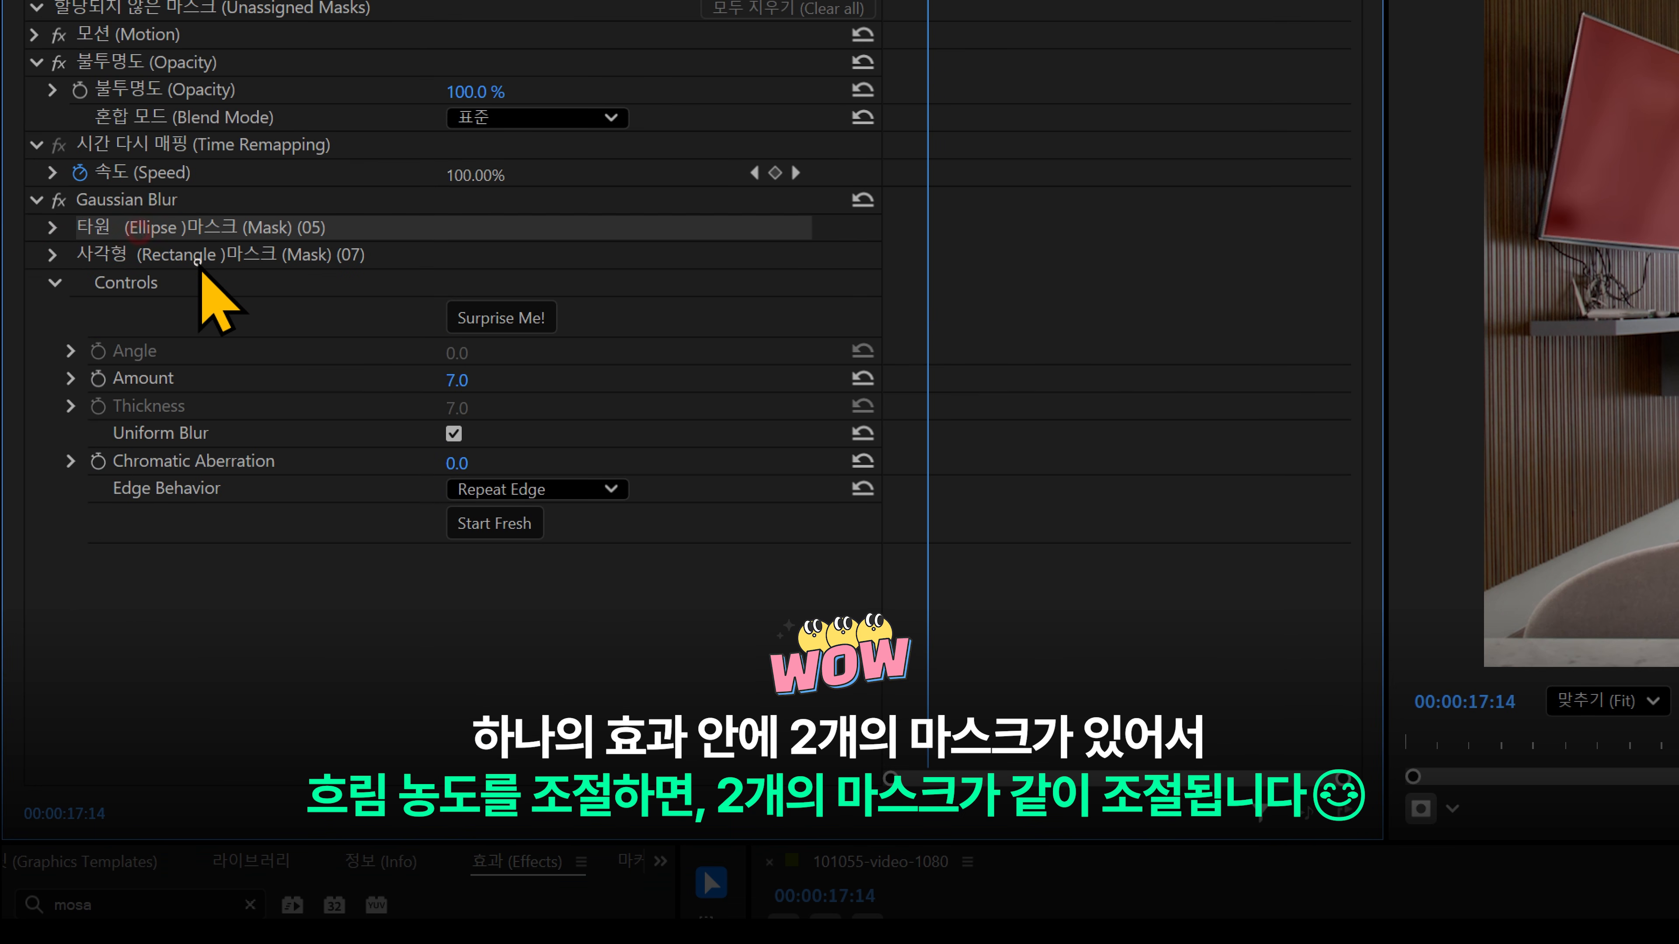
click(197, 258)
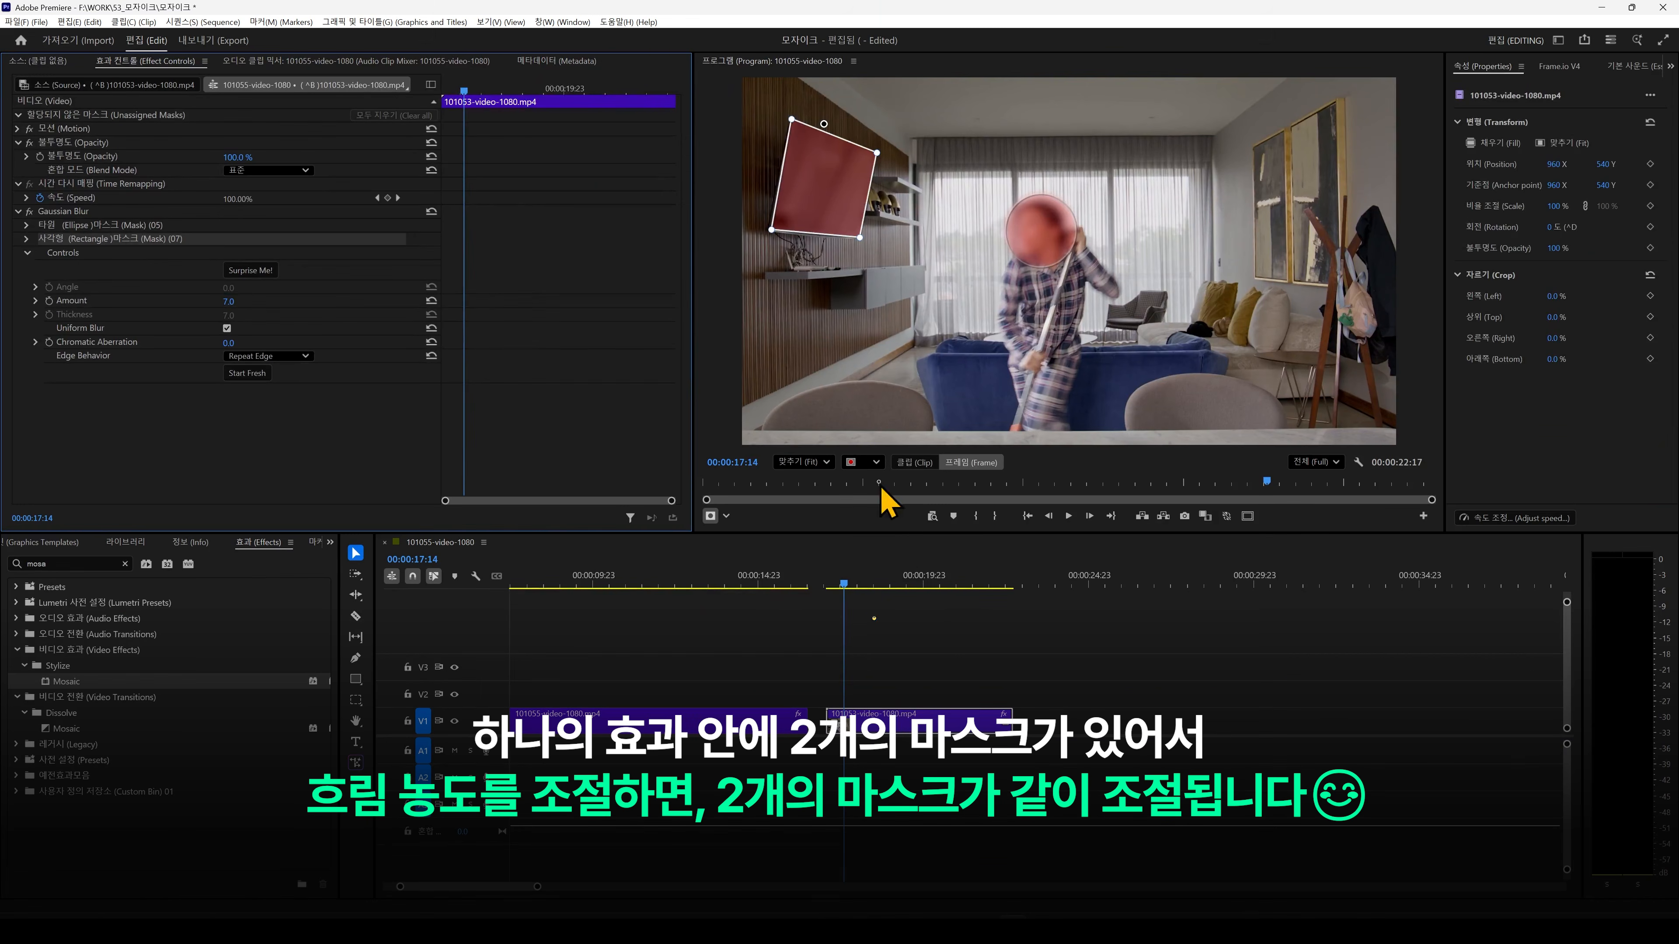
Deselect the clip and play it from near its start to check the blur on both the face and the TV.
click(923, 636)
drag(844, 580, 835, 581)
key(space)
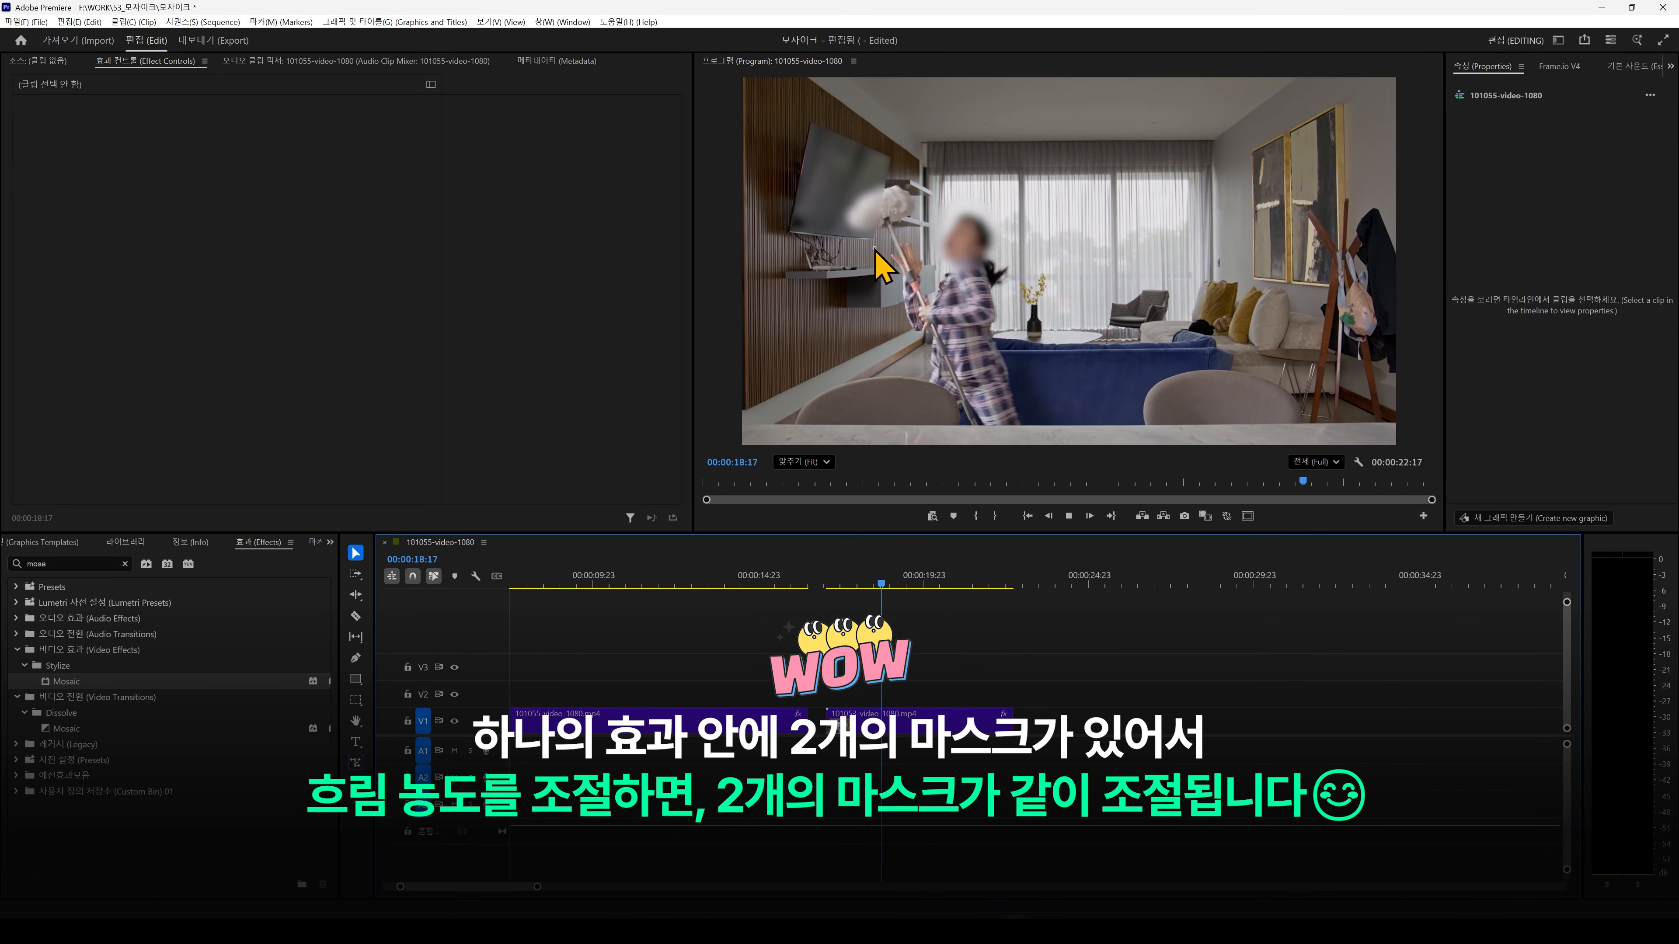
key(space)
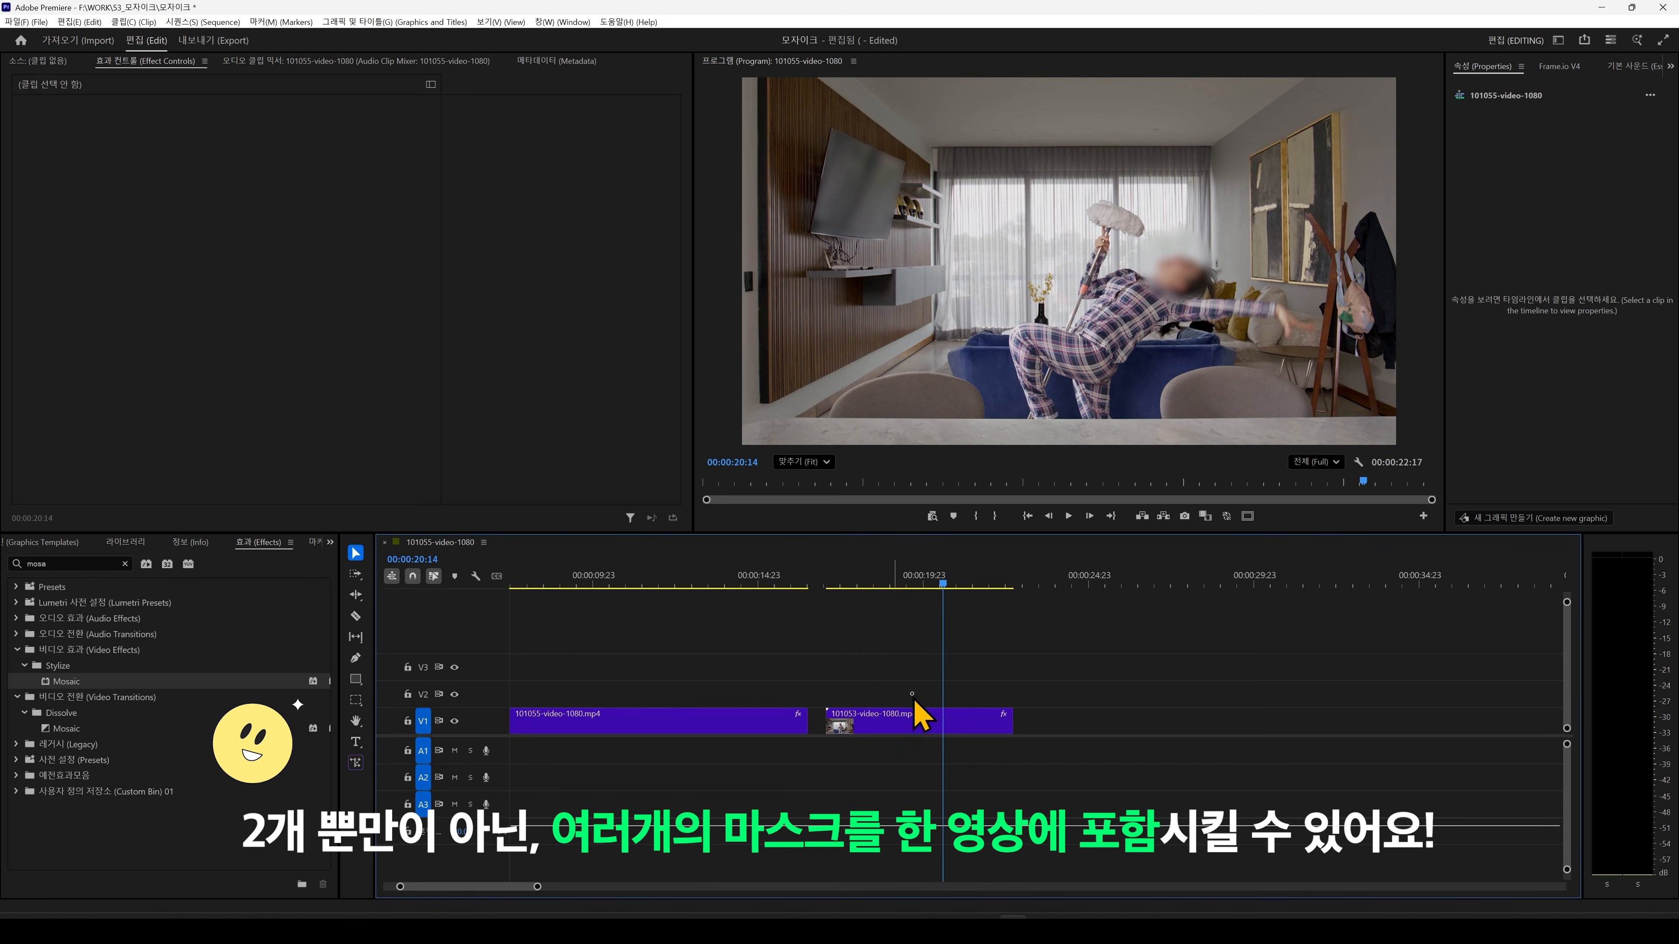
Select the second clip and set the Feather of its rectangle mask under Gaussian Blur to 29.0.
click(918, 721)
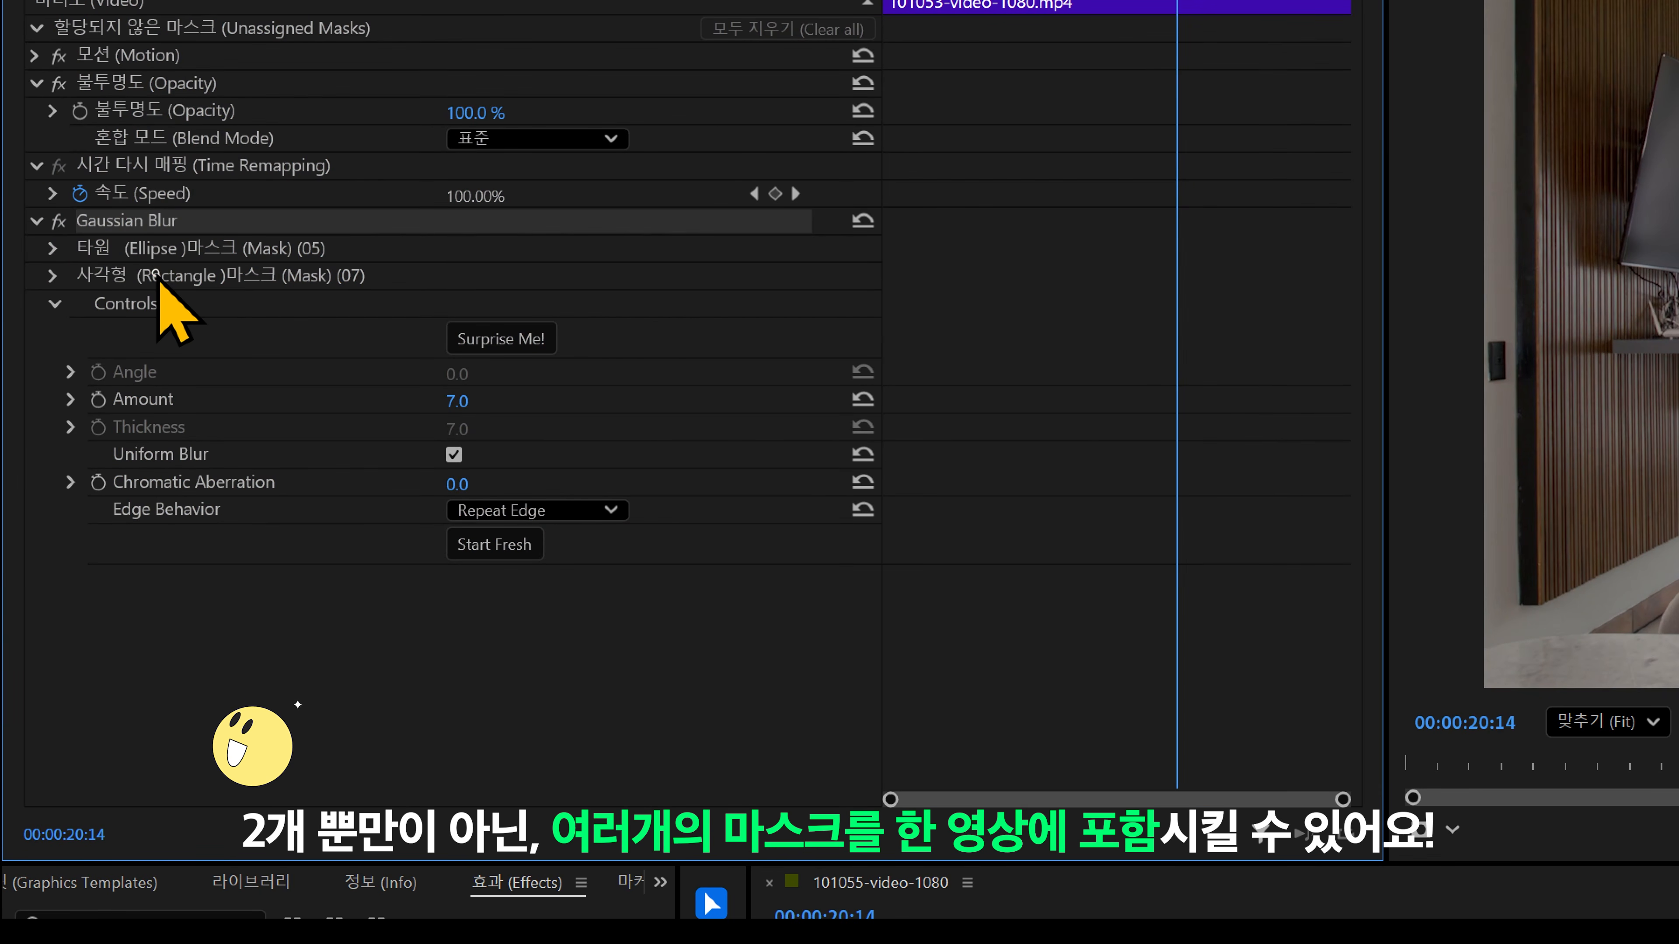
click(78, 237)
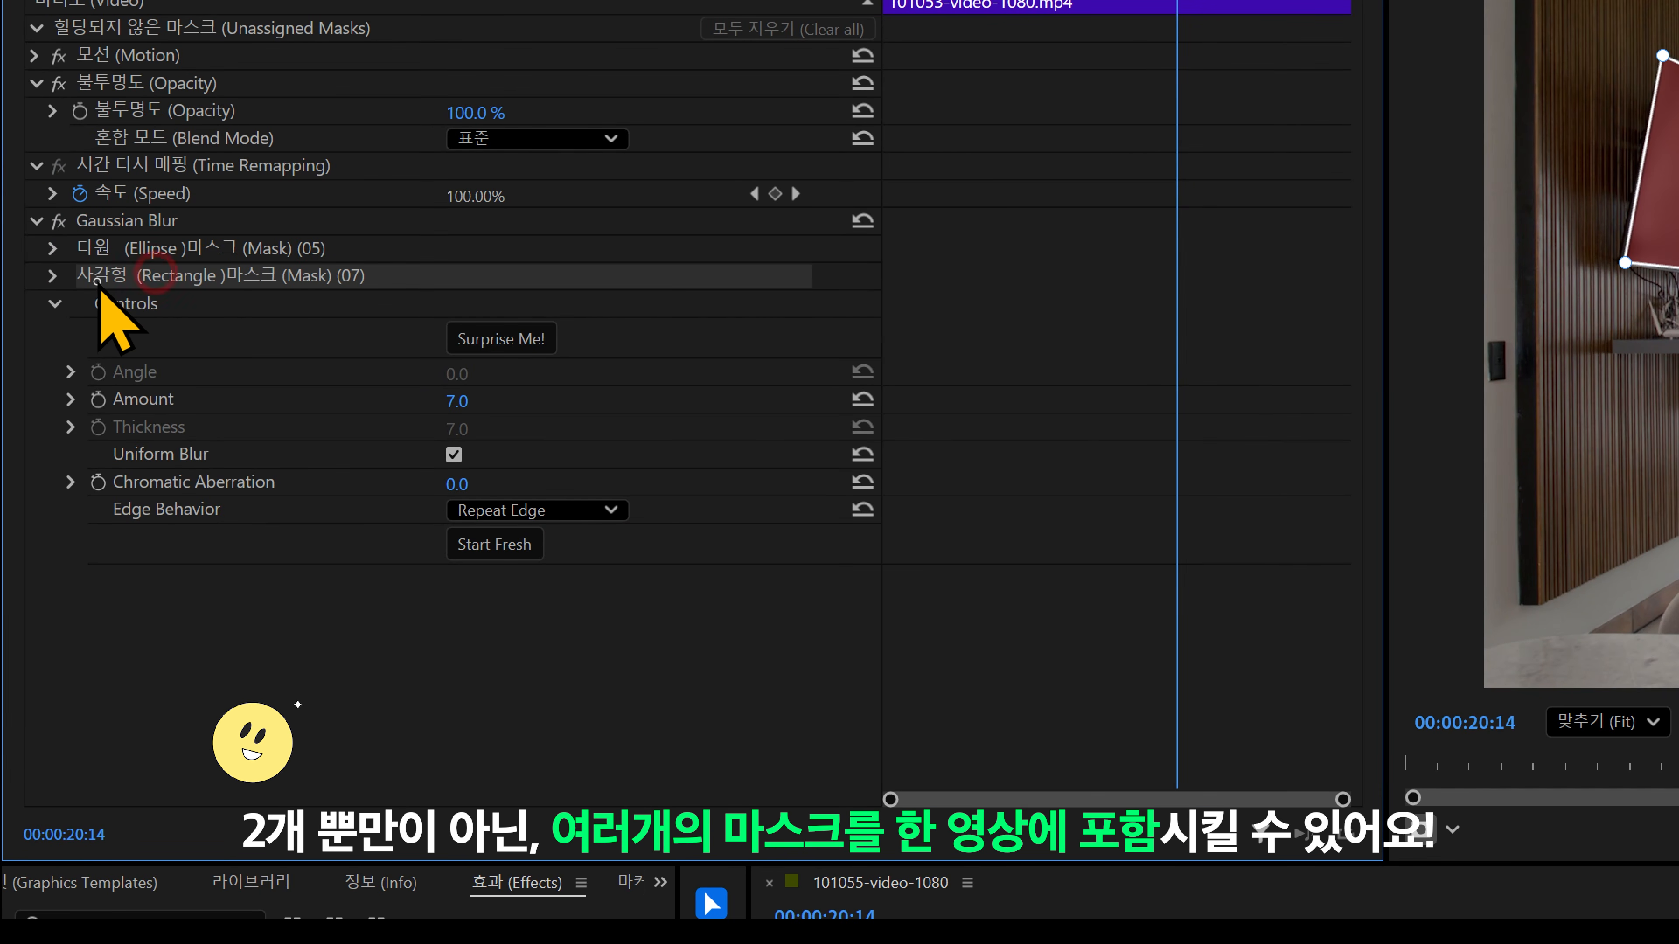
click(53, 276)
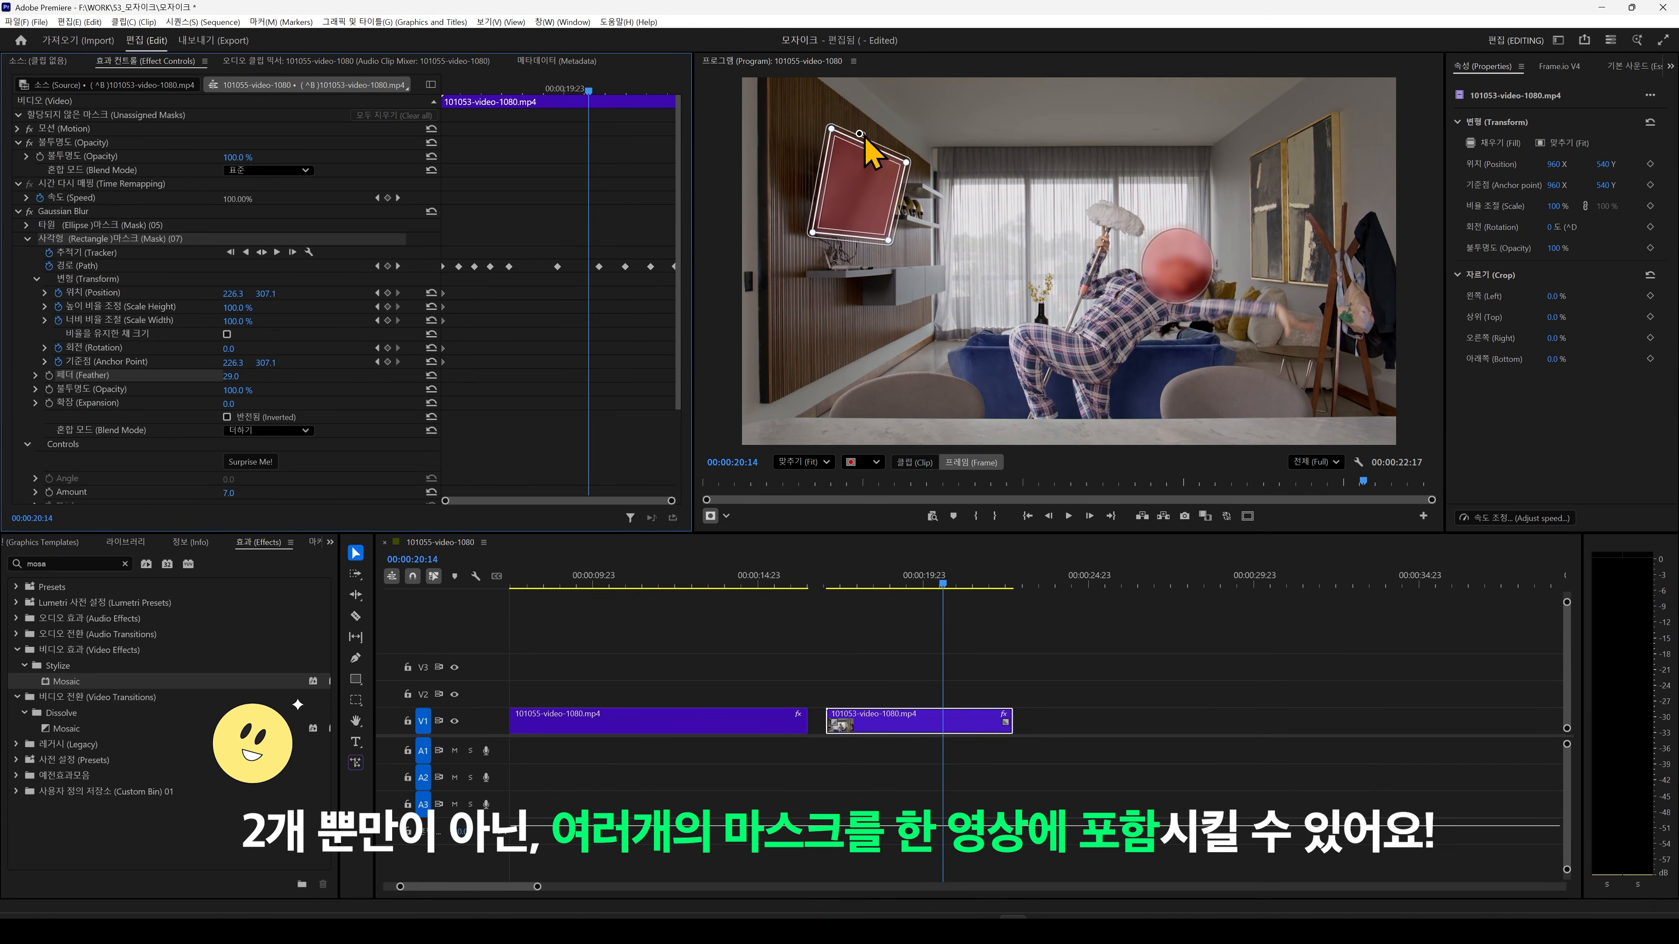
Deselect the clip and replay it from near its start to check the feathered TV mask.
click(918, 660)
key(space)
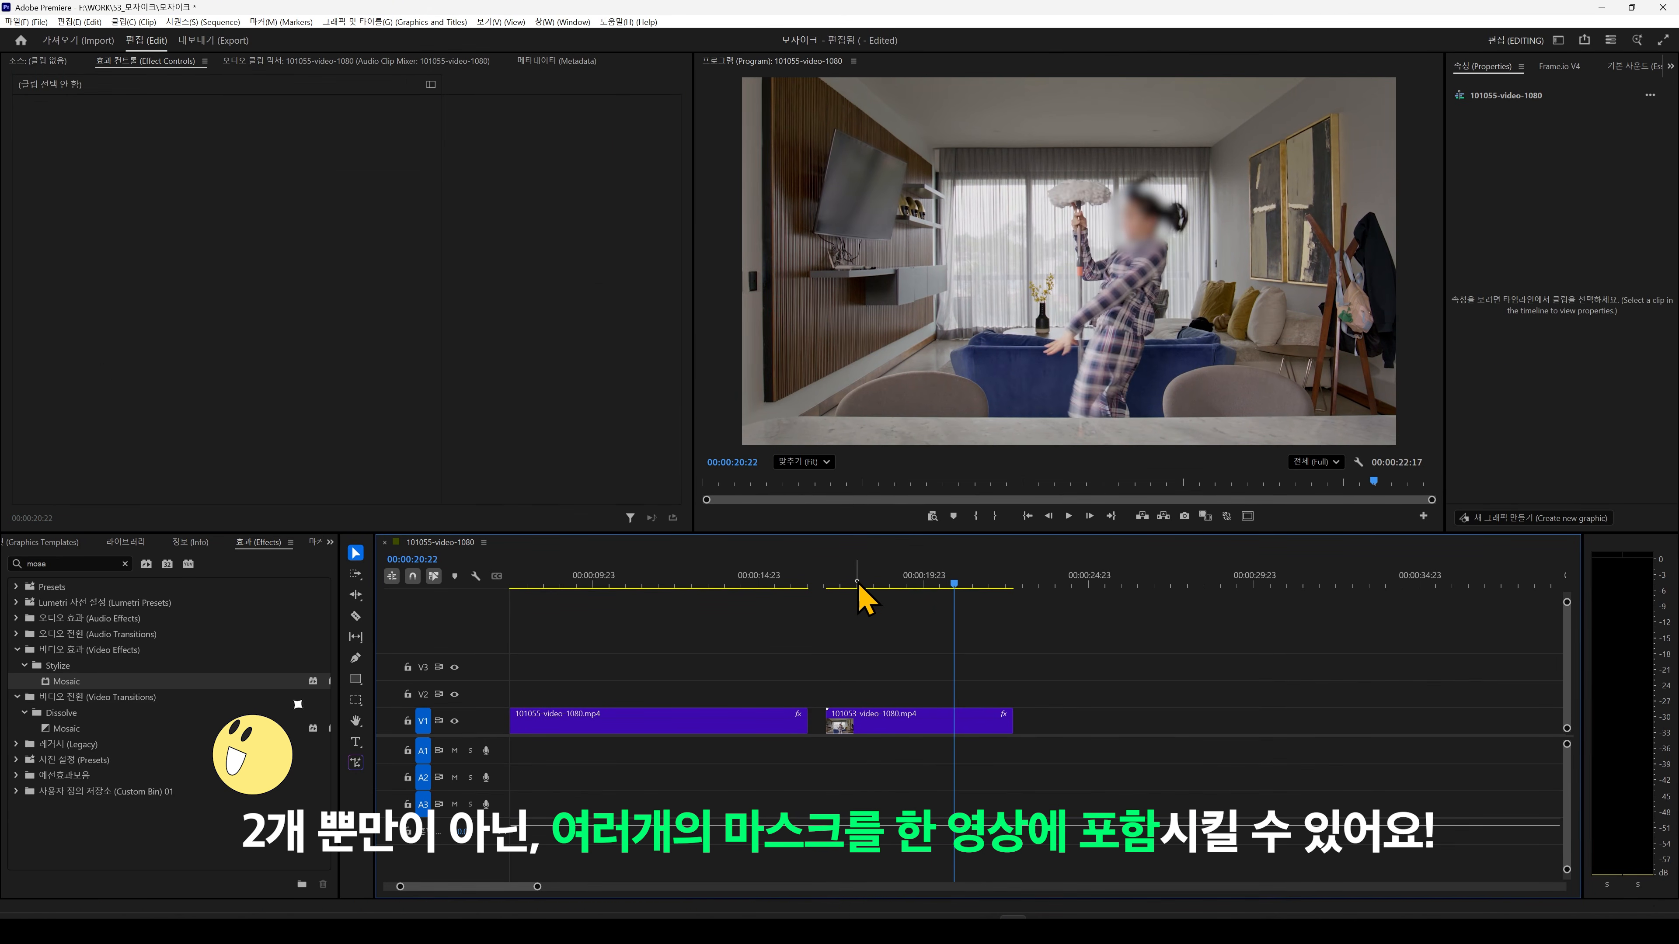
click(843, 580)
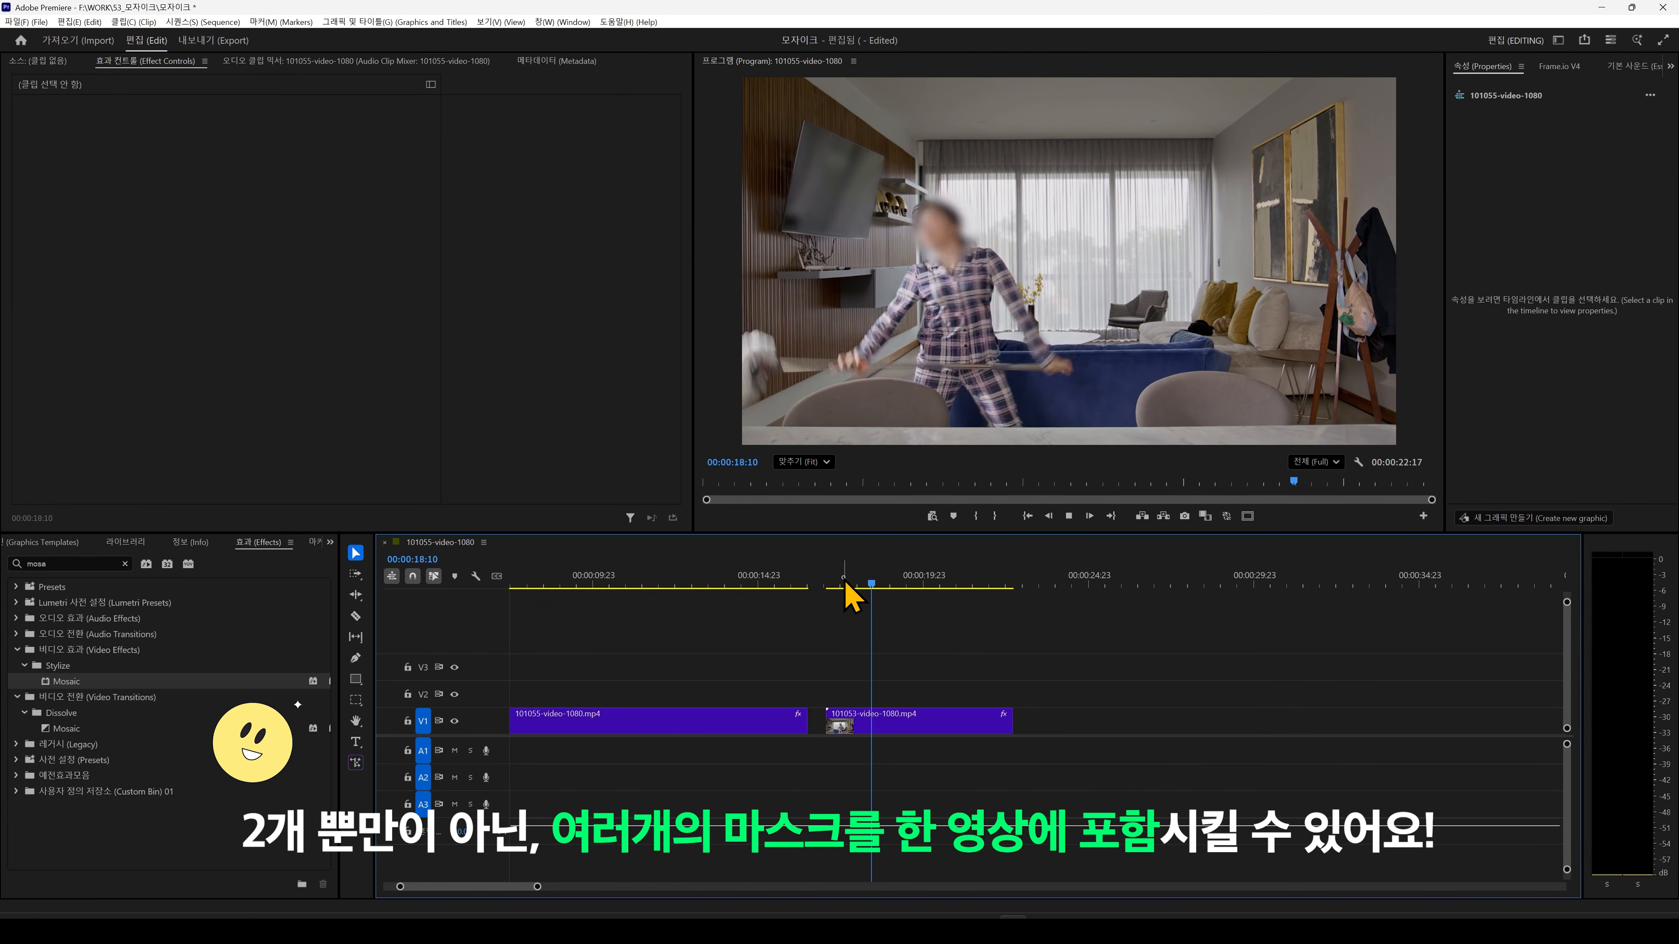